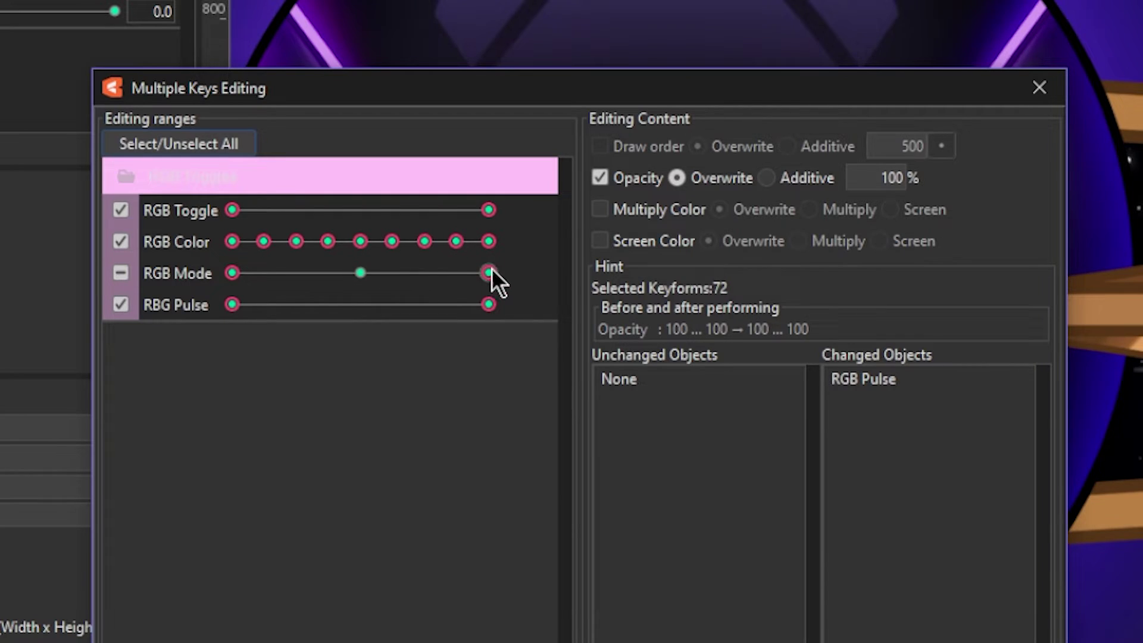
Include Multiply Color in the RGB parameters' multiple-key edit and open its colour picker
{"action": "left_click", "coordinate": [600, 209]}
{"action": "left_click", "coordinate": [978, 208]}
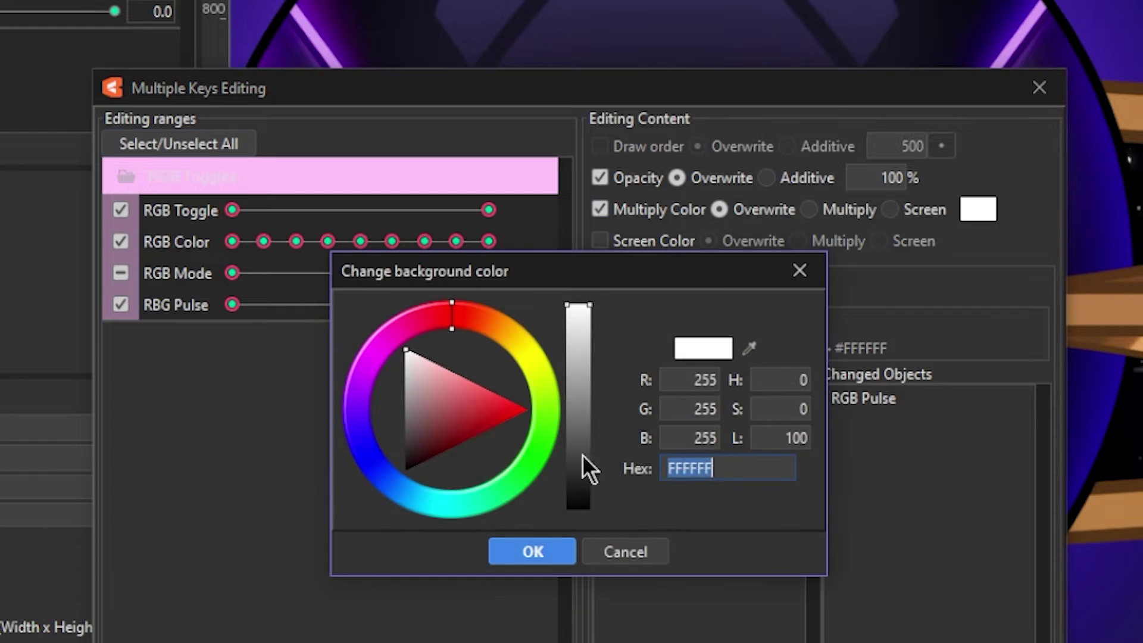
{"action": "left_click_drag", "start_coordinate": [580, 456], "coordinate": [312, 611]}
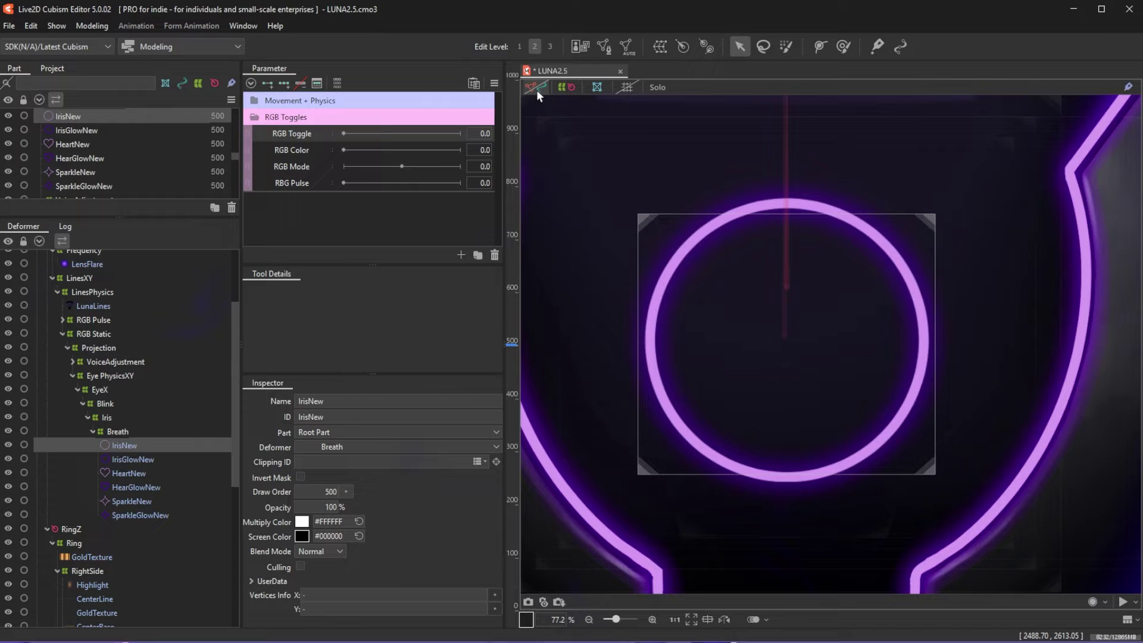
Show the selected mesh's edit handles, test moving IrisNew and undo it, and check the IrisGlowNew mesh the same way
{"action": "left_click", "coordinate": [536, 90]}
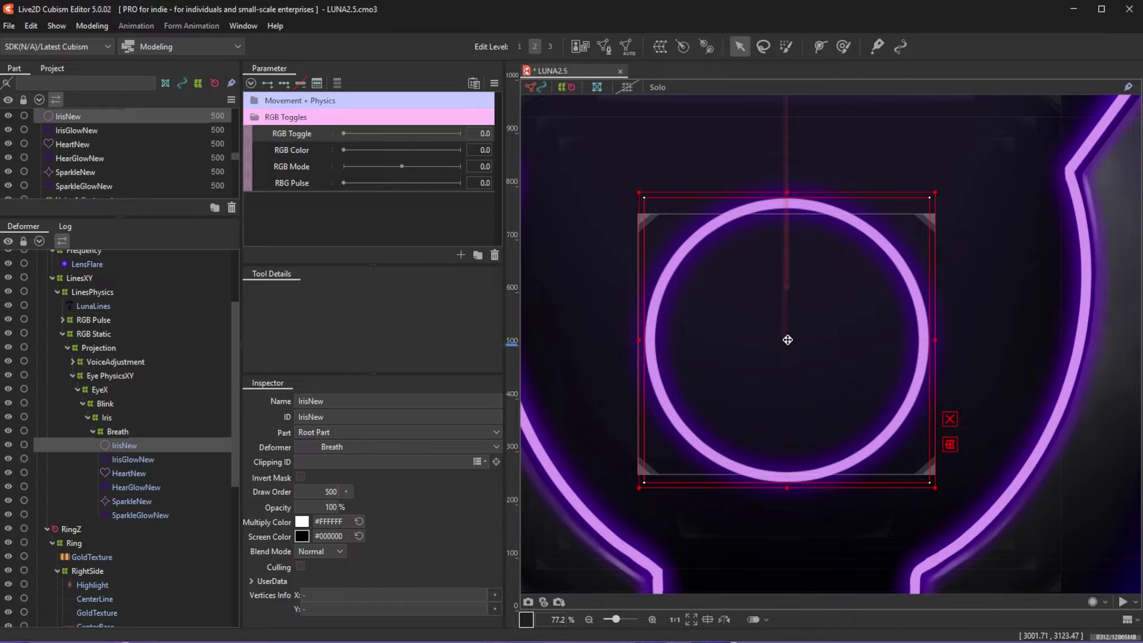
{"action": "mouse_move", "coordinate": [787, 340]}
{"action": "left_mouse_down"}
{"action": "mouse_move", "coordinate": [816, 293]}
{"action": "mouse_move", "coordinate": [916, 306]}
{"action": "mouse_move", "coordinate": [905, 258]}
{"action": "mouse_move", "coordinate": [756, 311]}
{"action": "mouse_move", "coordinate": [887, 286]}
{"action": "mouse_move", "coordinate": [824, 298]}
{"action": "mouse_move", "coordinate": [816, 350]}
{"action": "mouse_move", "coordinate": [805, 326]}
{"action": "mouse_move", "coordinate": [799, 336]}
{"action": "left_mouse_up"}
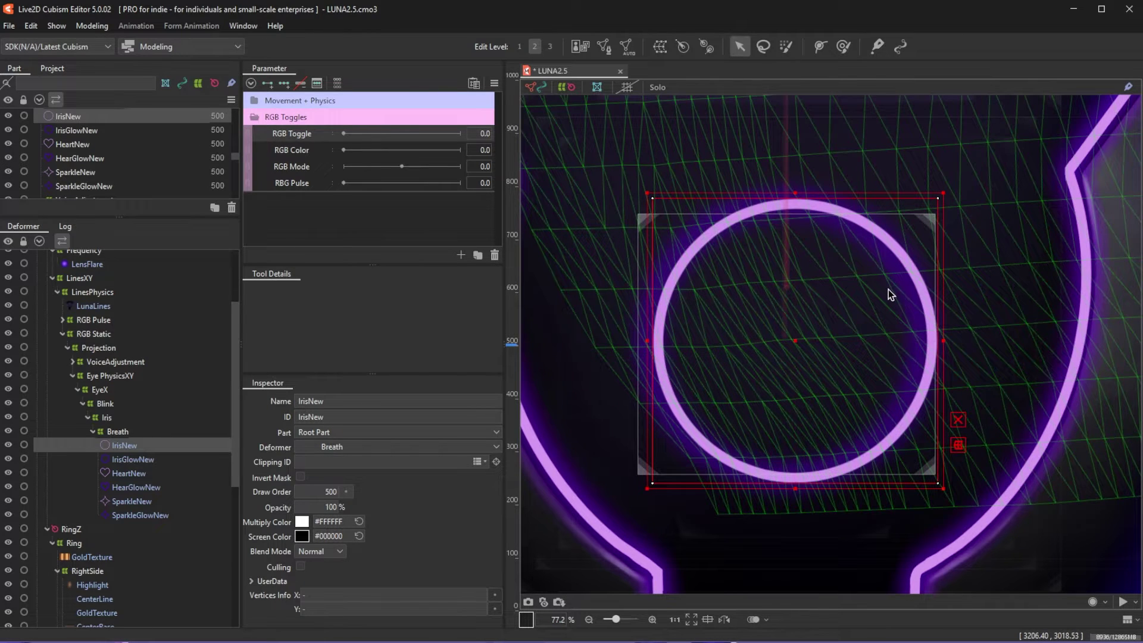
{"action": "key", "text": "ctrl+z"}
{"action": "left_click", "coordinate": [140, 459]}
{"action": "left_click", "coordinate": [141, 460]}
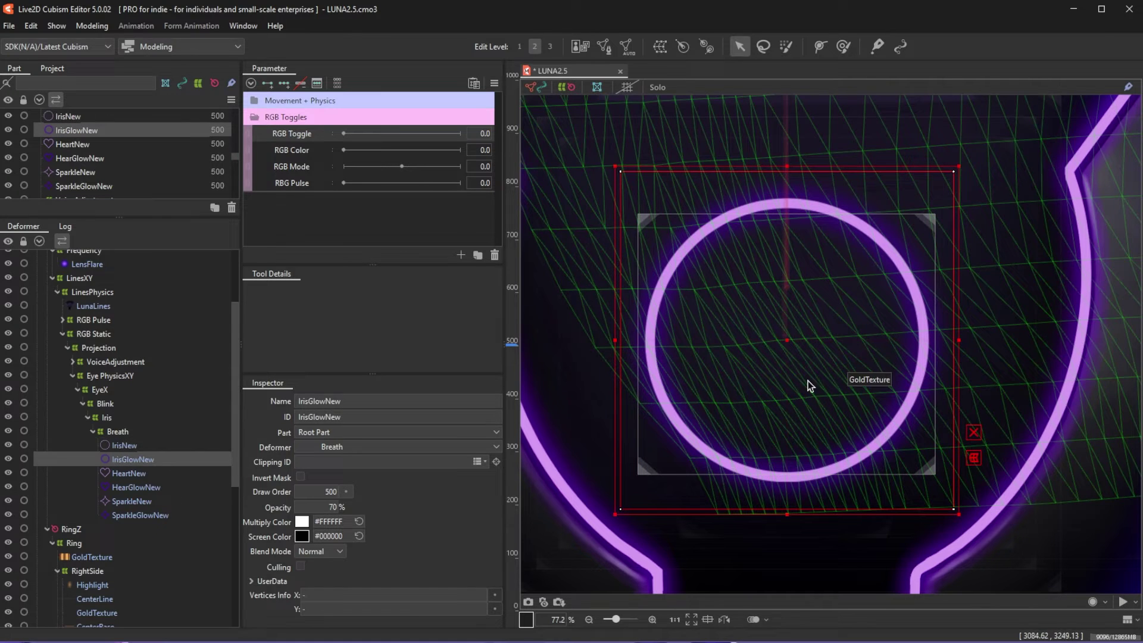
{"action": "mouse_move", "coordinate": [791, 337]}
{"action": "left_mouse_down"}
{"action": "mouse_move", "coordinate": [834, 263]}
{"action": "mouse_move", "coordinate": [910, 255]}
{"action": "mouse_move", "coordinate": [918, 302]}
{"action": "mouse_move", "coordinate": [786, 312]}
{"action": "mouse_move", "coordinate": [885, 296]}
{"action": "mouse_move", "coordinate": [770, 319]}
{"action": "mouse_move", "coordinate": [847, 283]}
{"action": "mouse_move", "coordinate": [826, 337]}
{"action": "mouse_move", "coordinate": [778, 309]}
{"action": "mouse_move", "coordinate": [824, 362]}
{"action": "mouse_move", "coordinate": [783, 321]}
{"action": "mouse_move", "coordinate": [797, 340]}
{"action": "mouse_move", "coordinate": [811, 298]}
{"action": "mouse_move", "coordinate": [793, 338]}
{"action": "left_mouse_up"}
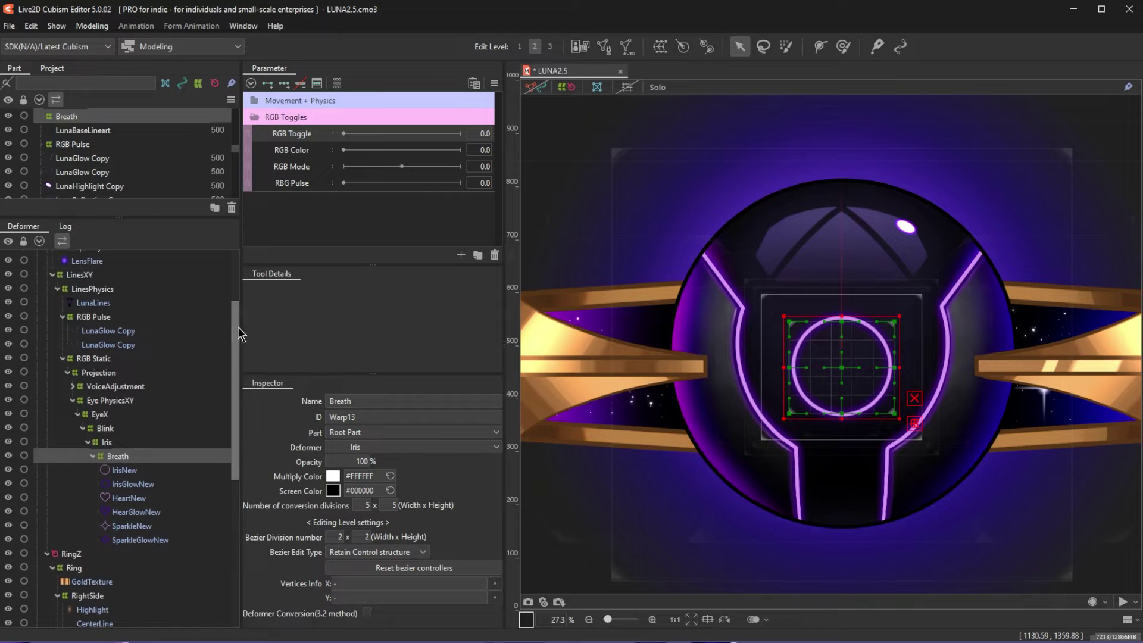
Examine the RGB Pulse and RGB Static deformers and the Multiply Color setting of the IrisNew mesh
{"action": "left_click", "coordinate": [108, 320]}
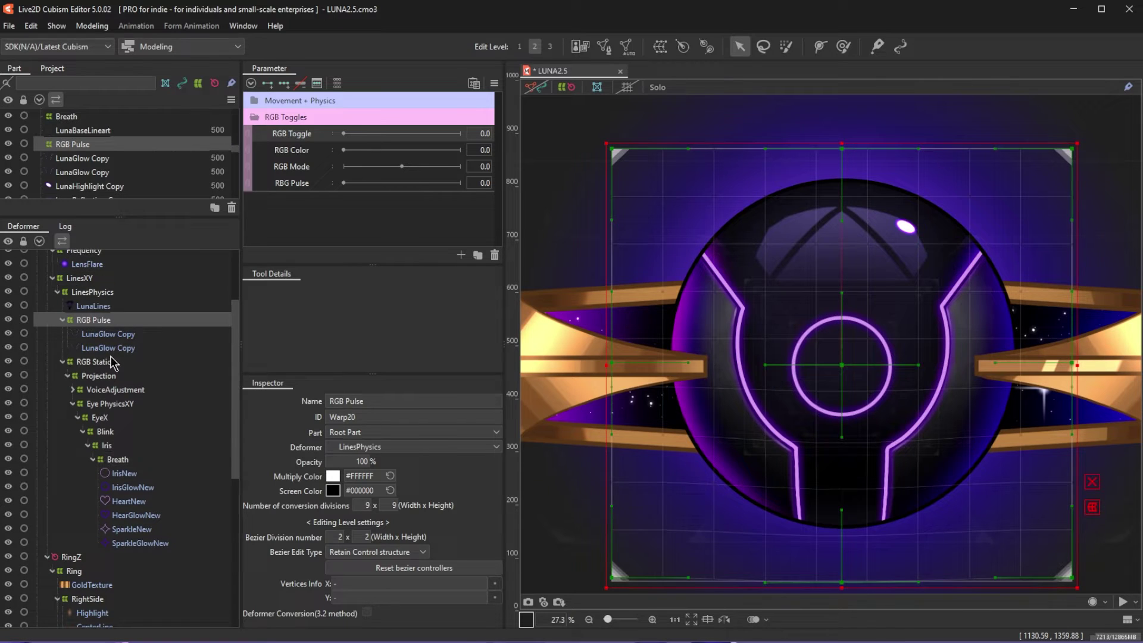
{"action": "left_click", "coordinate": [107, 361]}
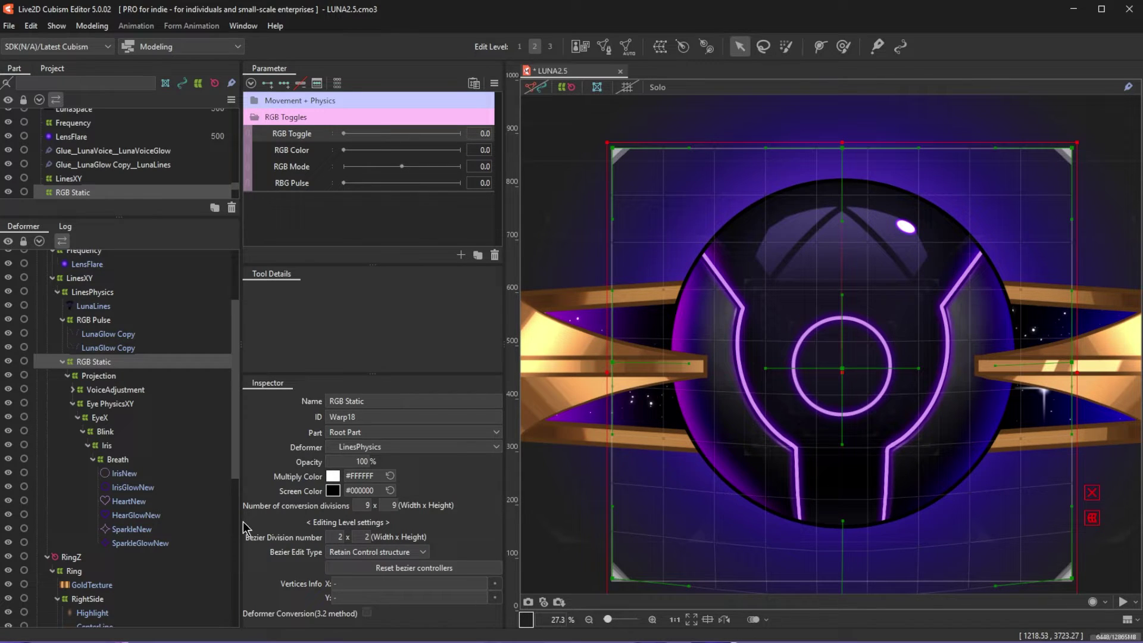
{"action": "left_click", "coordinate": [126, 473]}
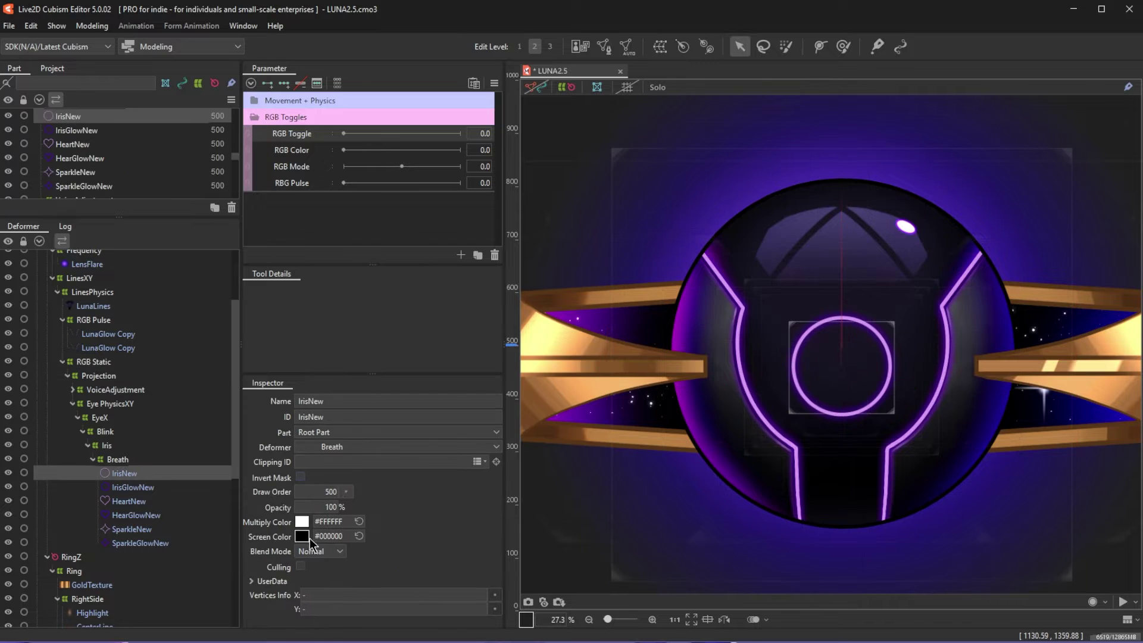
{"action": "left_click", "coordinate": [301, 522]}
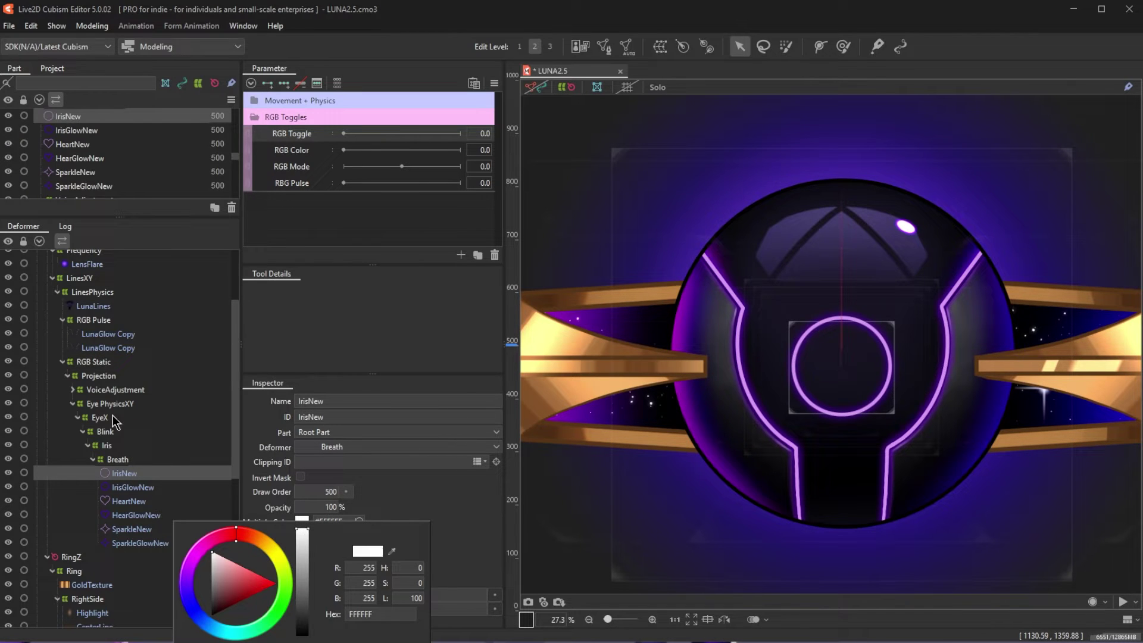
Test moving the RGB Static deformer to see which parts it carries, check a LunaGlow Copy mesh, and undo each move
{"action": "left_click", "coordinate": [113, 322]}
{"action": "left_click", "coordinate": [103, 362]}
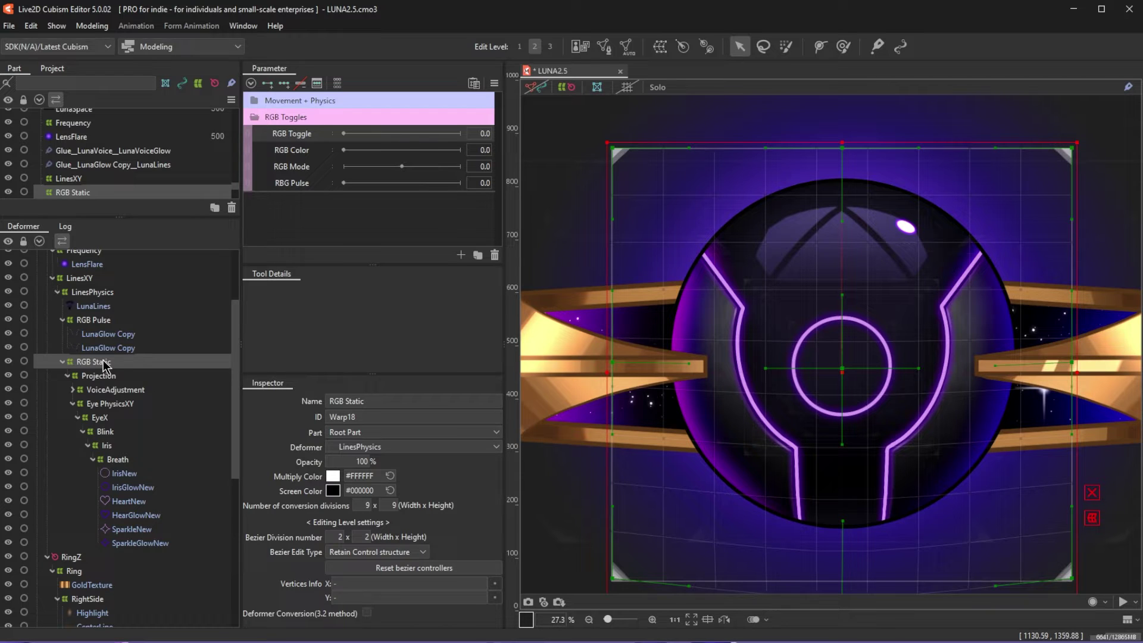
{"action": "left_click_drag", "start_coordinate": [833, 365], "coordinate": [828, 366]}
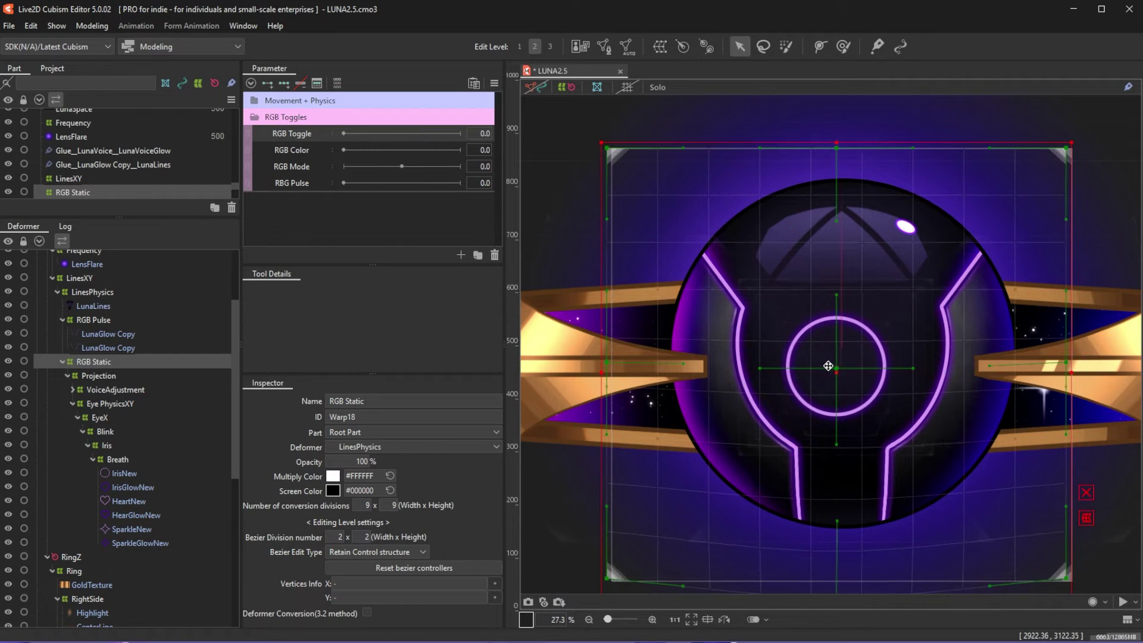
{"action": "key", "text": "ctrl+z"}
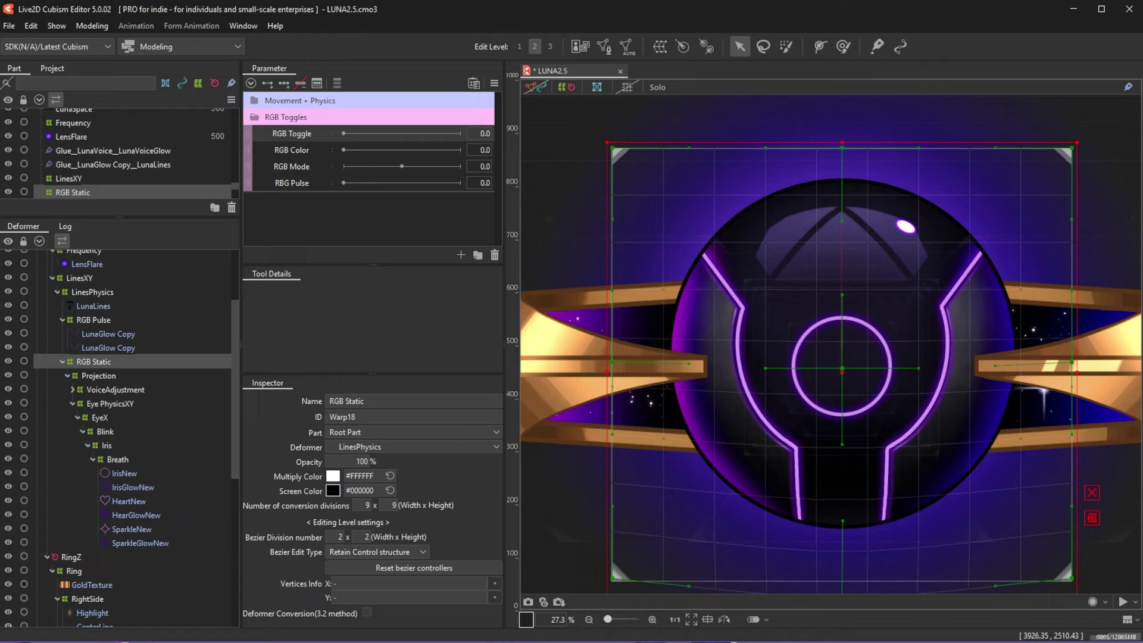
{"action": "left_click", "coordinate": [106, 348]}
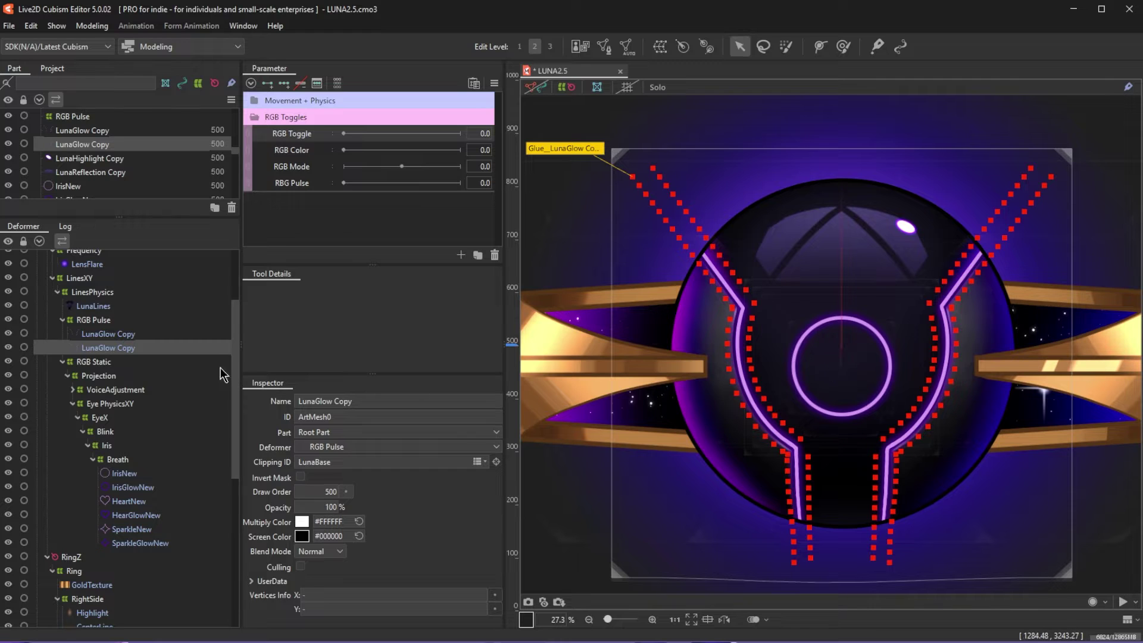
{"action": "left_click", "coordinate": [94, 362]}
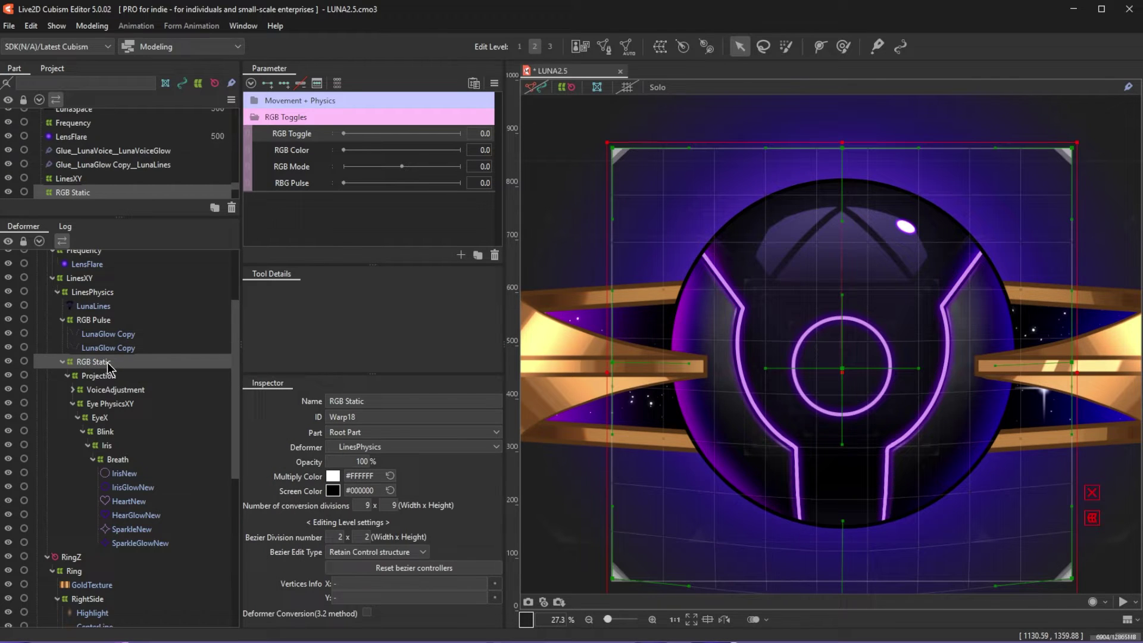
{"action": "mouse_move", "coordinate": [838, 377]}
{"action": "left_mouse_down"}
{"action": "mouse_move", "coordinate": [812, 360]}
{"action": "mouse_move", "coordinate": [832, 379]}
{"action": "mouse_move", "coordinate": [838, 365]}
{"action": "left_mouse_up"}
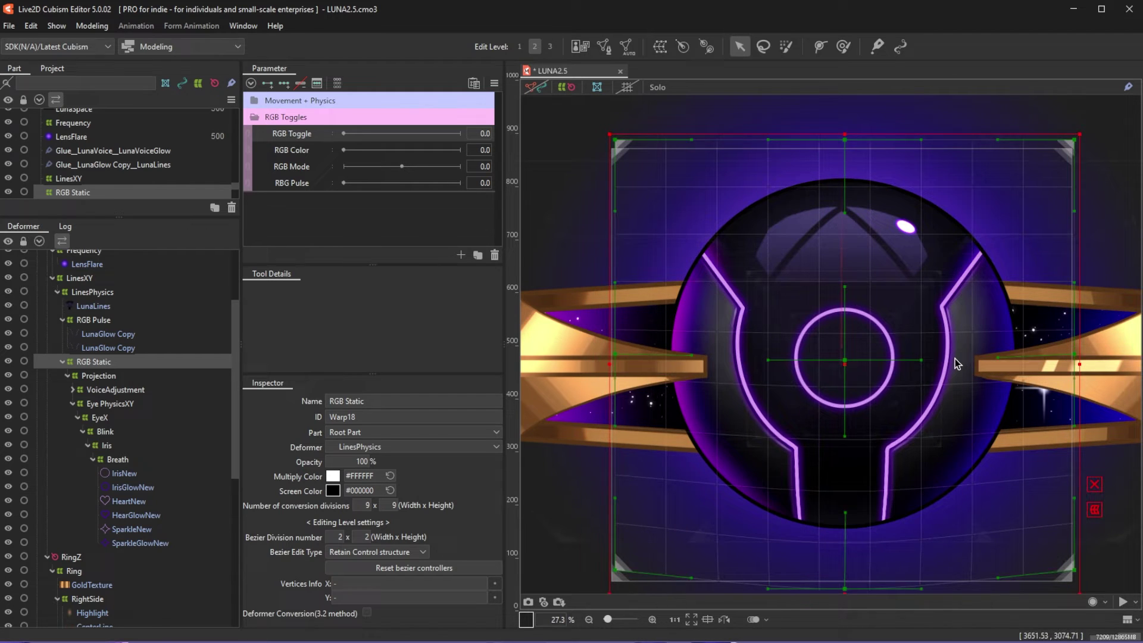
{"action": "key", "text": "ctrl+z"}
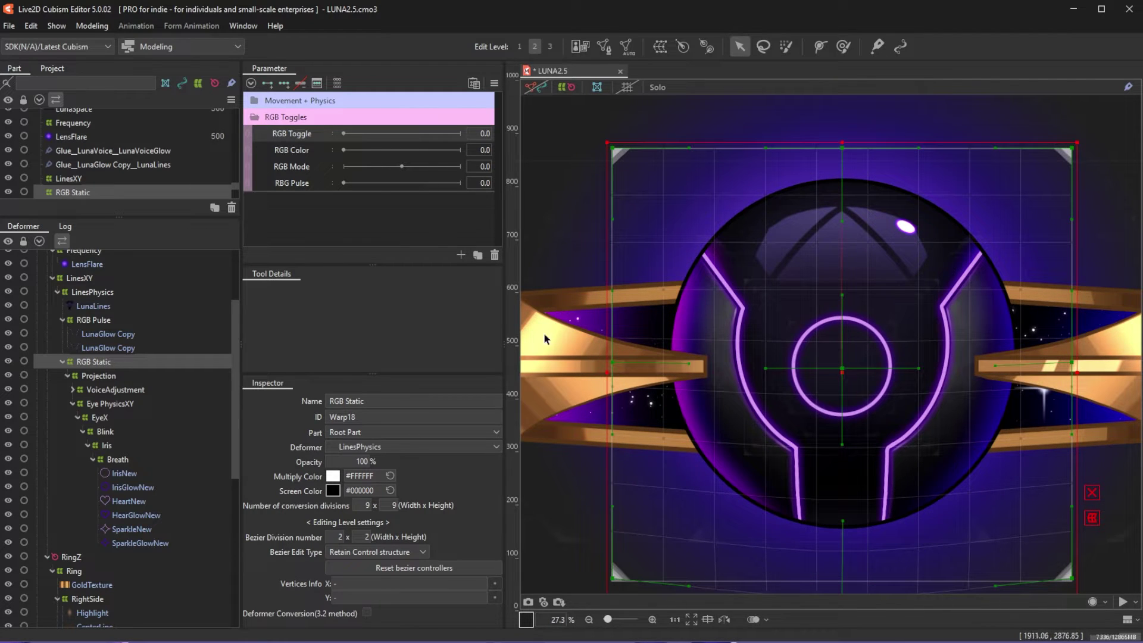
Examine the RGB Pulse deformer and its two LunaGlow Copy meshes
{"action": "left_click", "coordinate": [116, 320]}
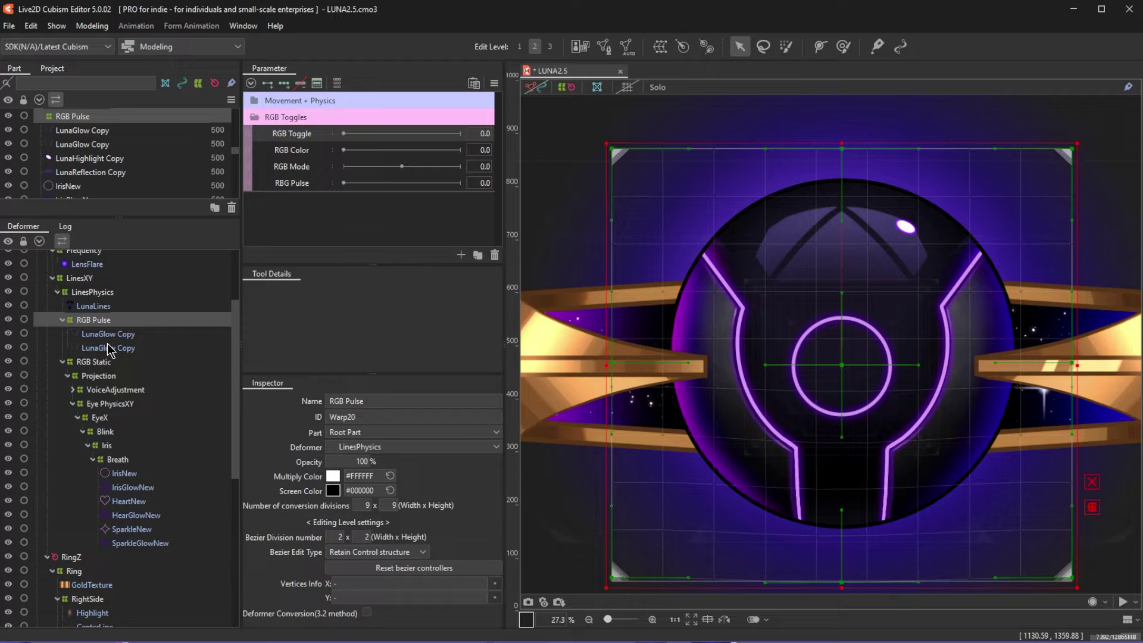
{"action": "left_click", "coordinate": [103, 335]}
{"action": "left_click", "coordinate": [107, 350]}
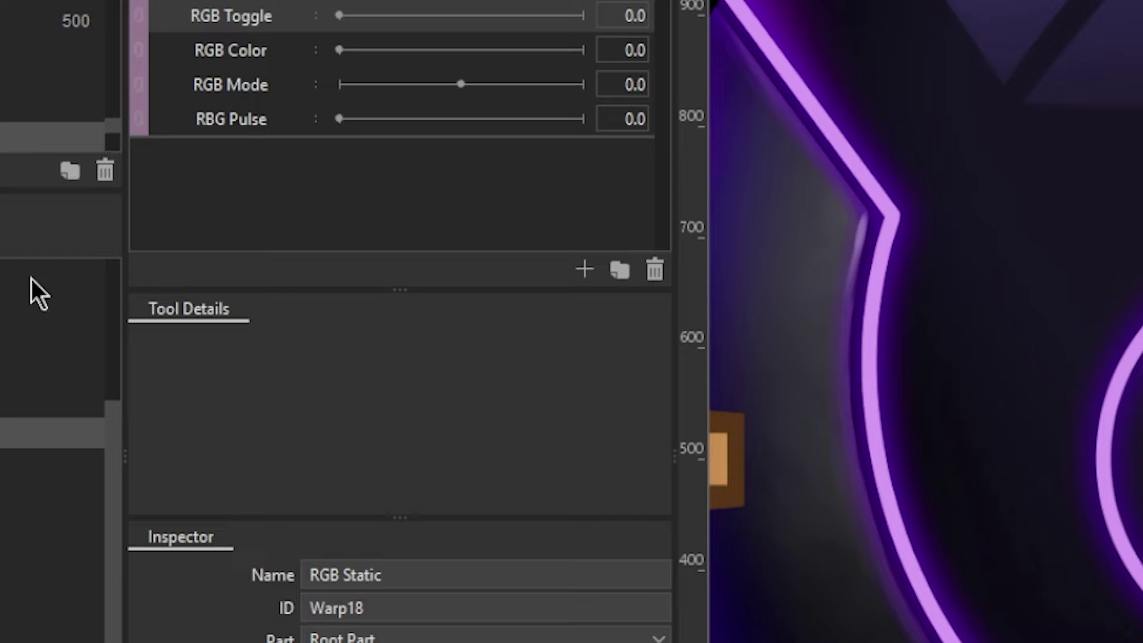
Review the RGB Toggle parameter's minimum and maximum range settings
{"action": "right_click", "coordinate": [248, 21]}
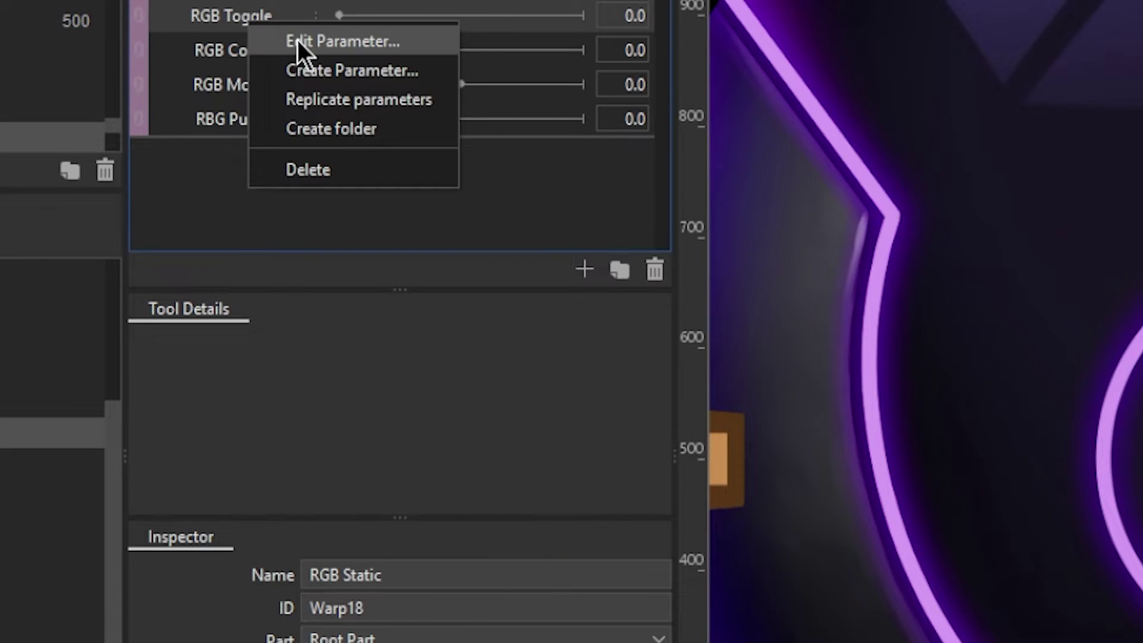
{"action": "left_click", "coordinate": [298, 39]}
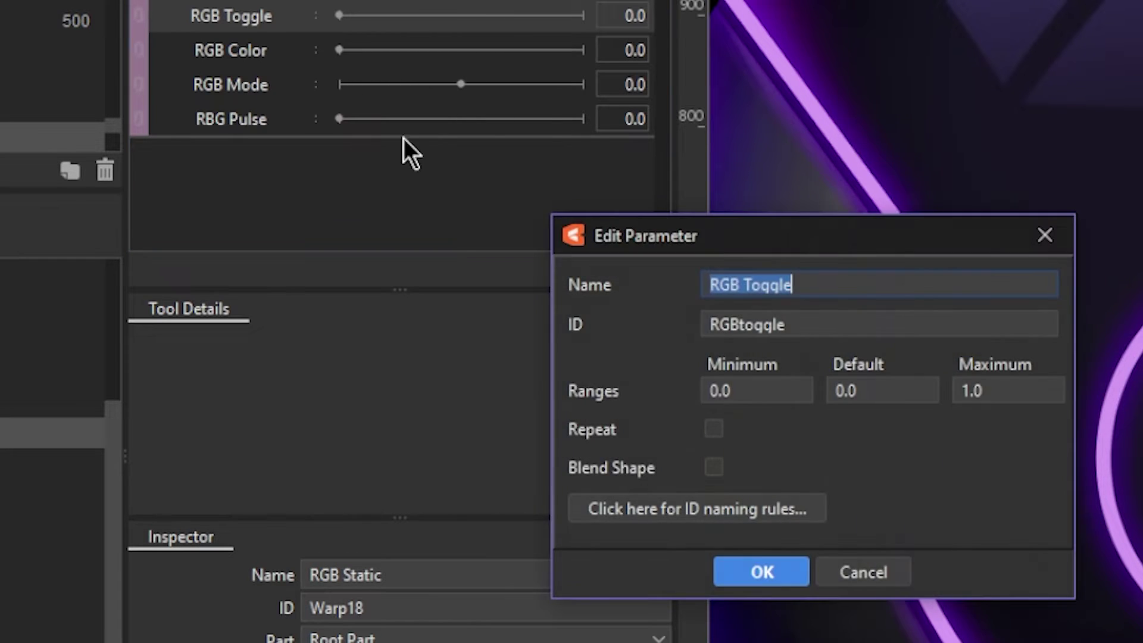
{"action": "left_click", "coordinate": [755, 388]}
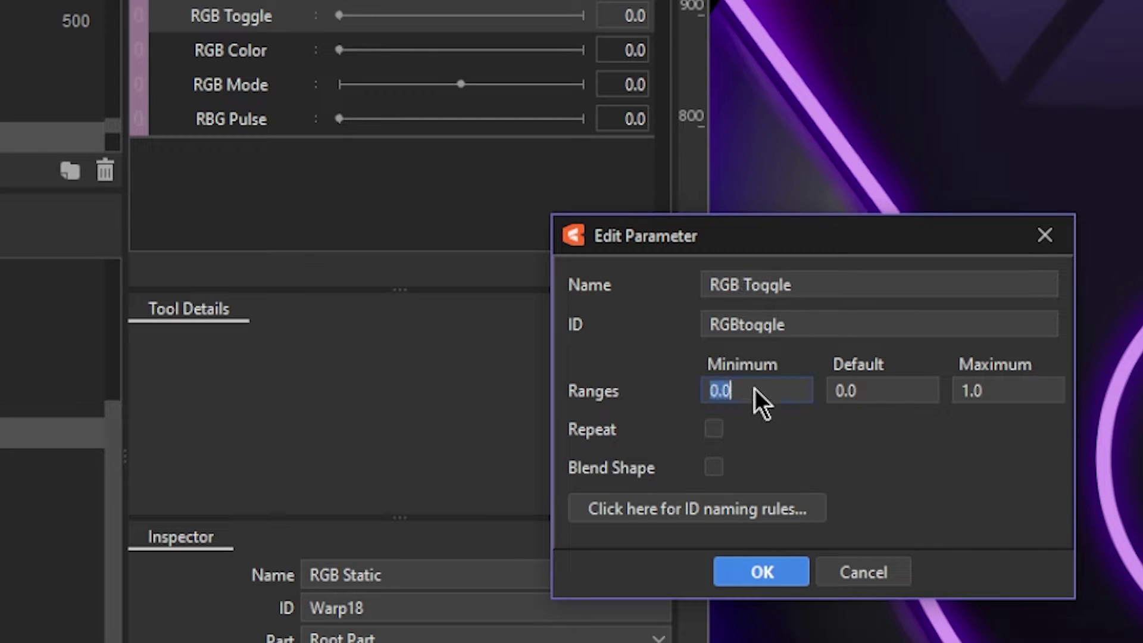
{"action": "left_click", "coordinate": [1007, 388]}
{"action": "left_click", "coordinate": [762, 572]}
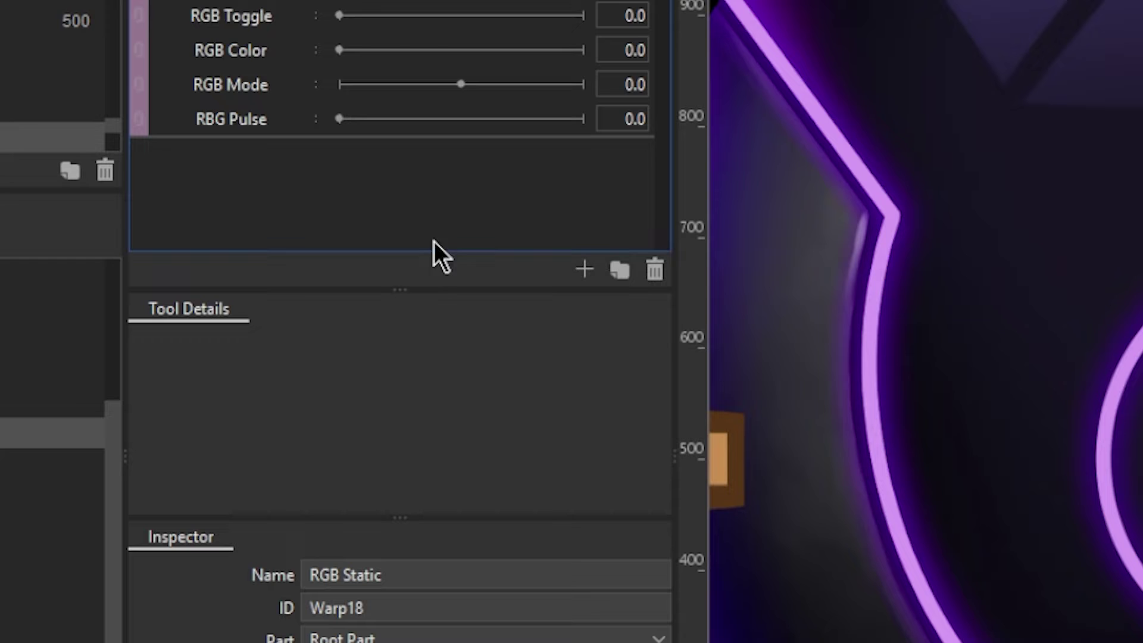
Set the RGB Color parameter's ID to RGBcolor and check its range and Repeat settings
{"action": "right_click", "coordinate": [244, 57]}
{"action": "left_click", "coordinate": [301, 79]}
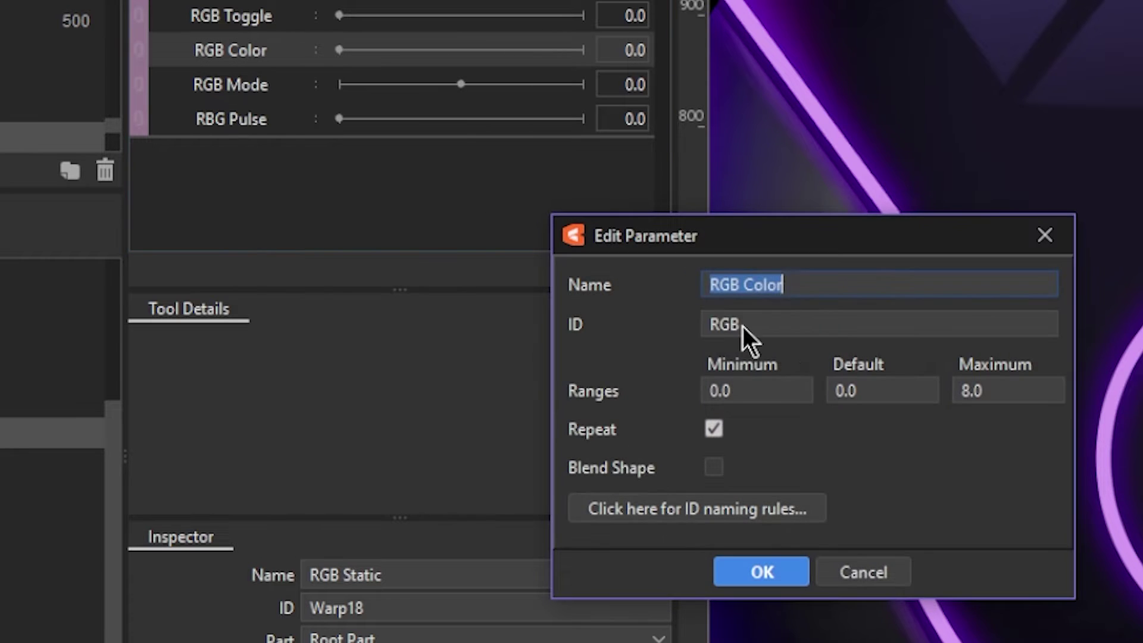
{"action": "left_click", "coordinate": [786, 327]}
{"action": "left_click", "coordinate": [794, 320]}
{"action": "type", "text": "color"}
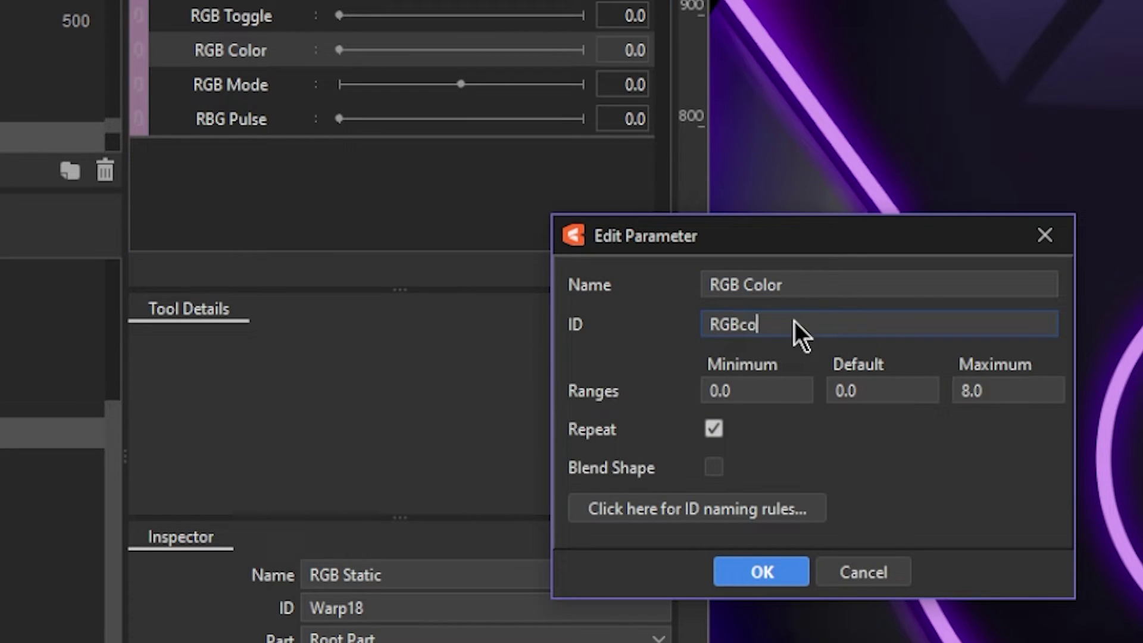
{"action": "left_click", "coordinate": [763, 394]}
{"action": "left_click", "coordinate": [1031, 387]}
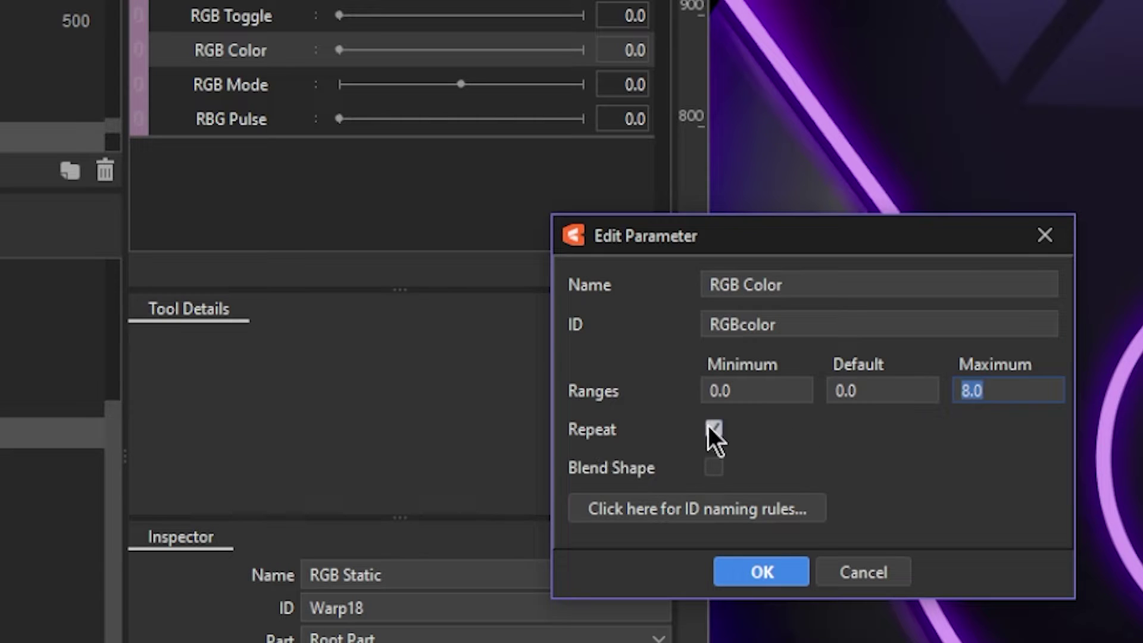
{"action": "left_click", "coordinate": [762, 573]}
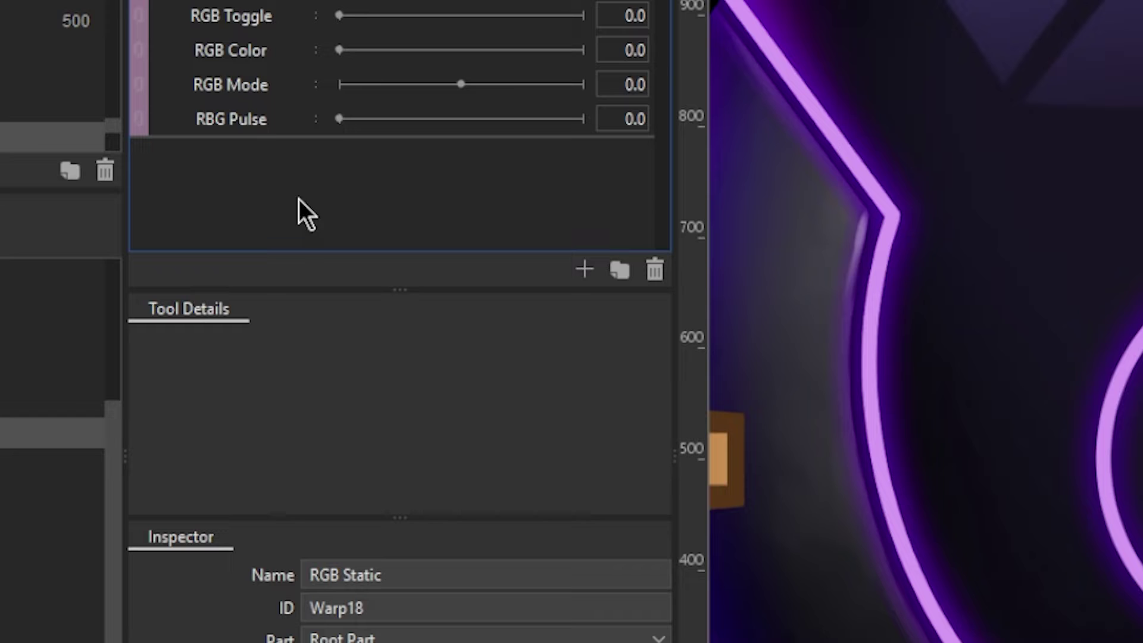
Review the RGB Mode parameter's minimum and maximum range settings
{"action": "right_click", "coordinate": [252, 87]}
{"action": "left_click", "coordinate": [292, 108]}
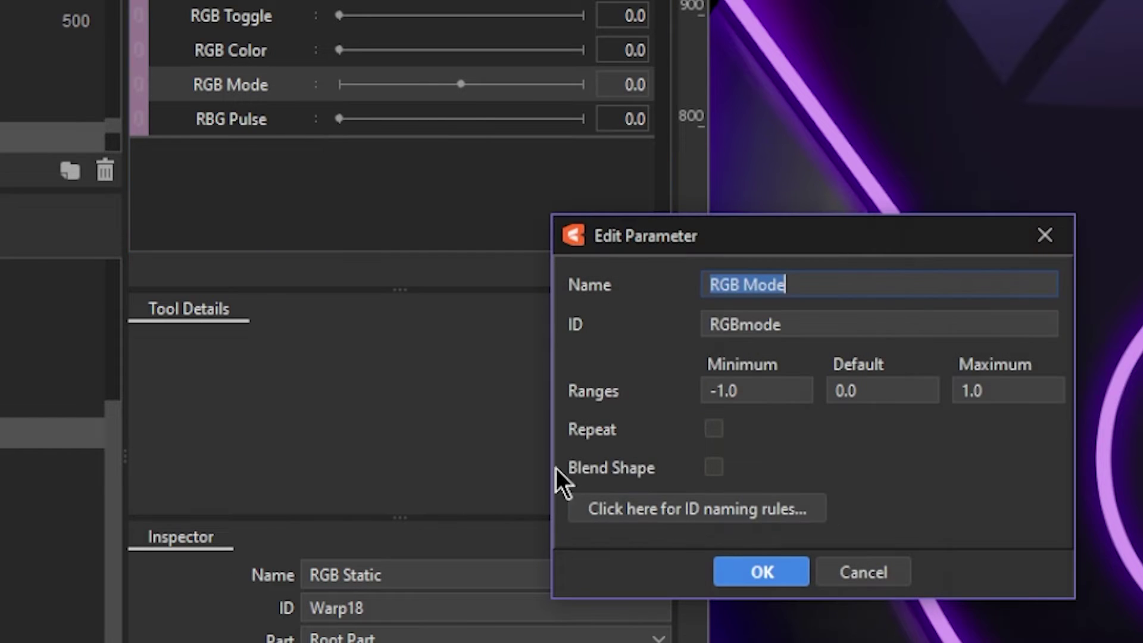
{"action": "left_click", "coordinate": [766, 389]}
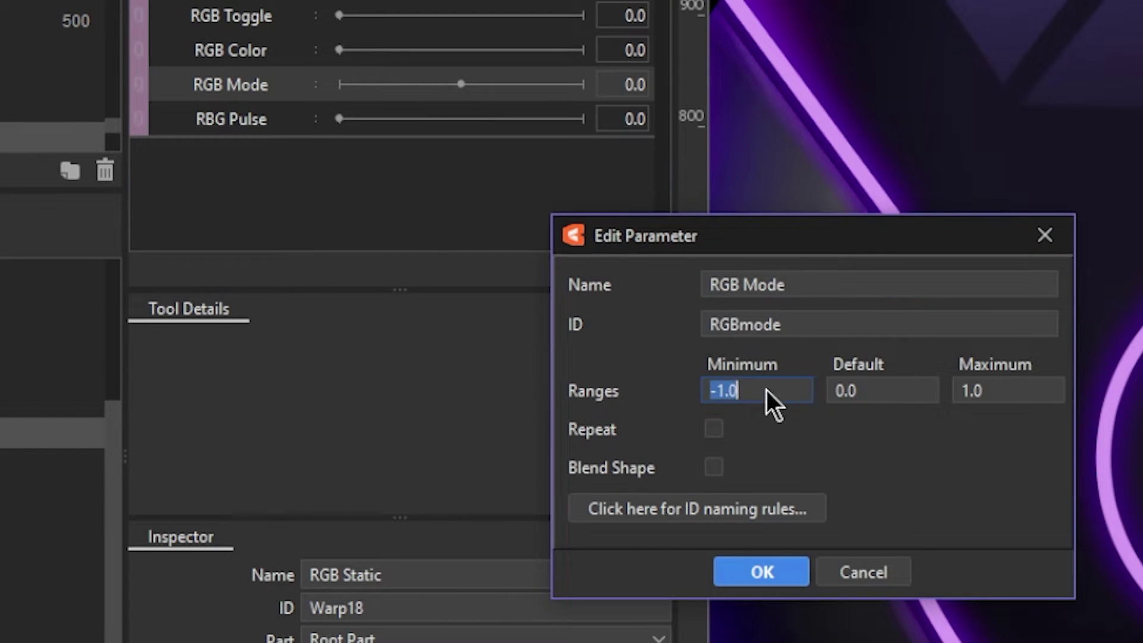
{"action": "left_click", "coordinate": [1005, 390]}
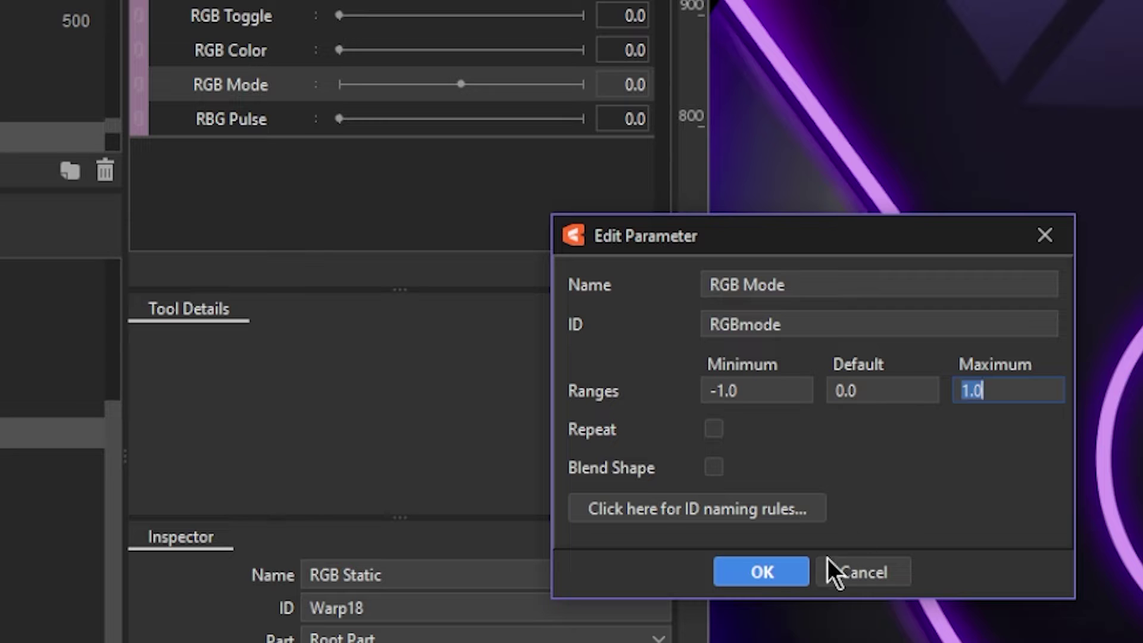
{"action": "left_click", "coordinate": [787, 574]}
Review the RBG Pulse parameter's minimum and maximum range settings
{"action": "right_click", "coordinate": [244, 123]}
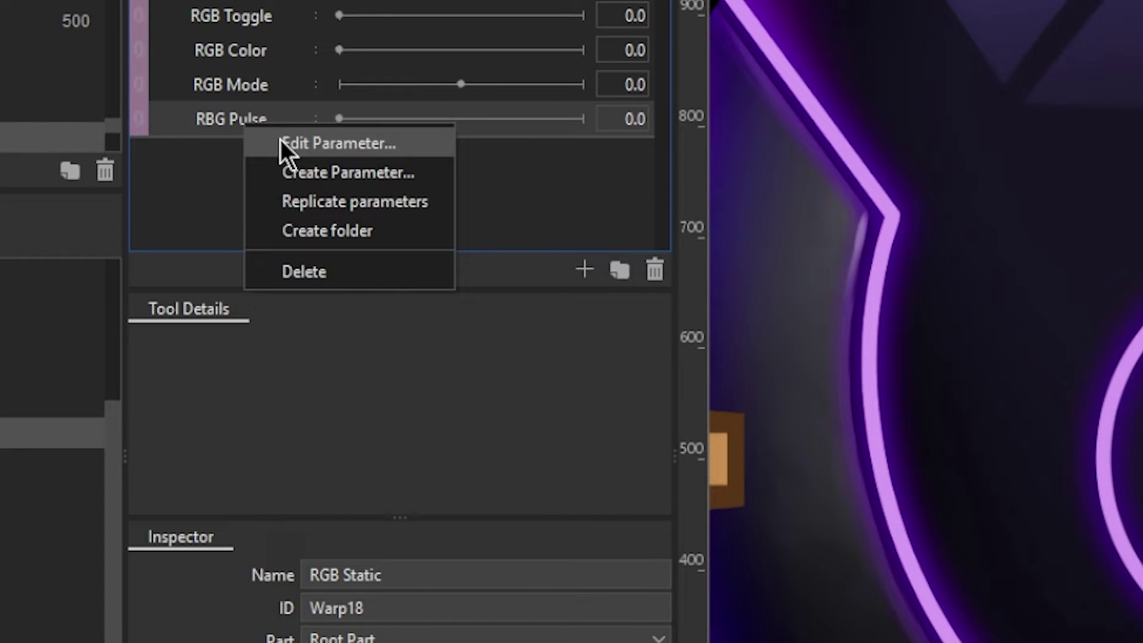
{"action": "left_click", "coordinate": [283, 142]}
{"action": "left_click", "coordinate": [782, 394]}
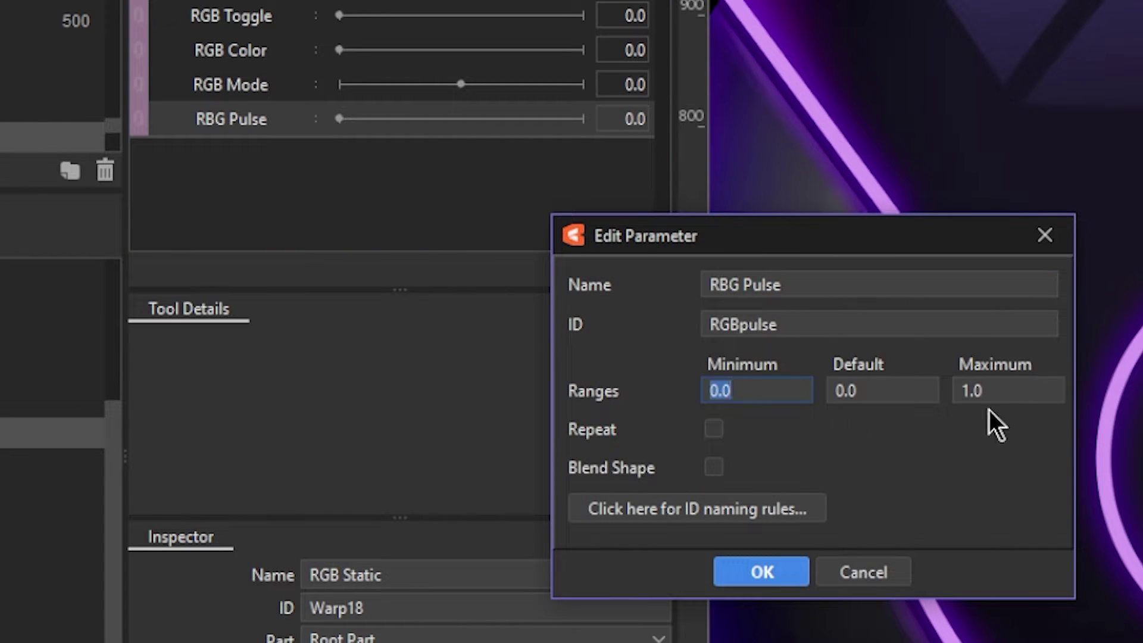
{"action": "left_click", "coordinate": [1004, 391]}
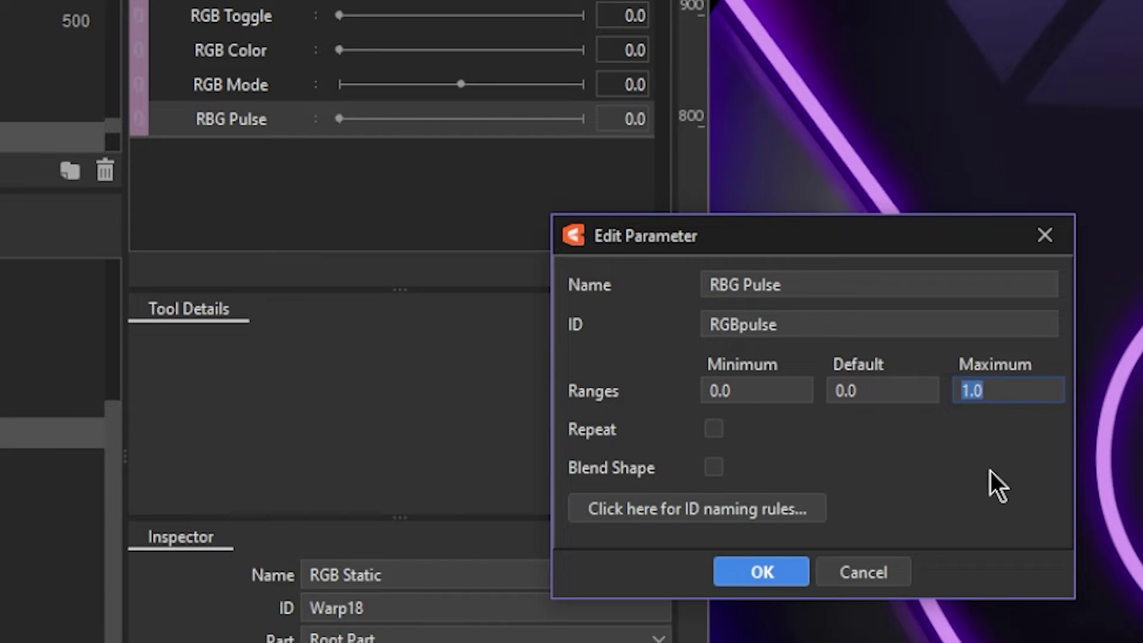
{"action": "left_click", "coordinate": [767, 572]}
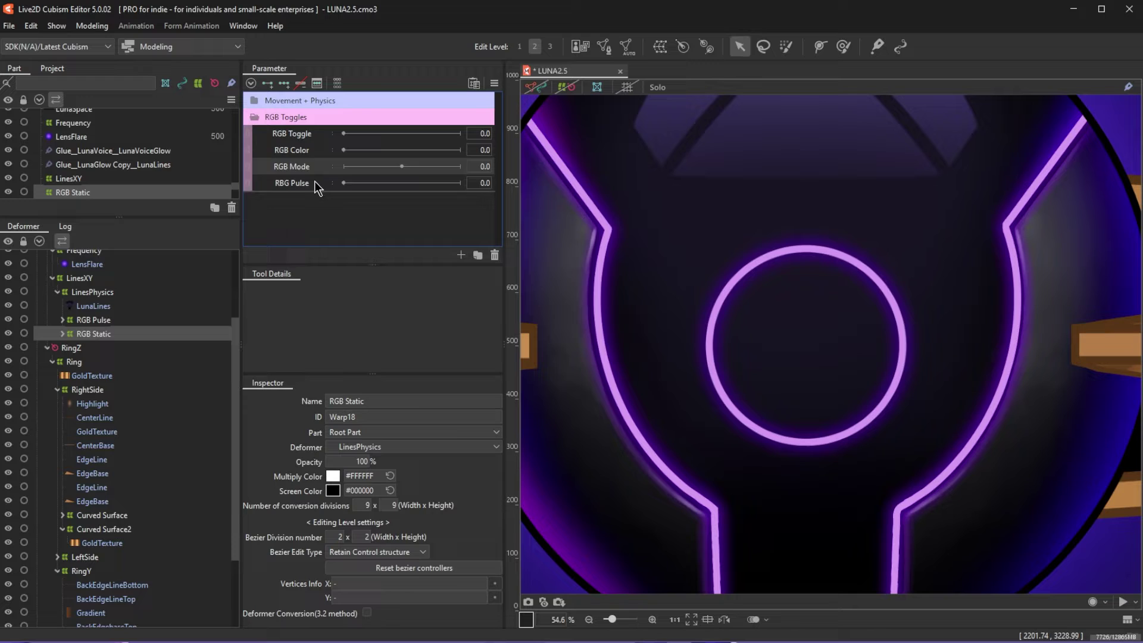
{"action": "left_click", "coordinate": [315, 181]}
{"action": "left_click", "coordinate": [309, 133]}
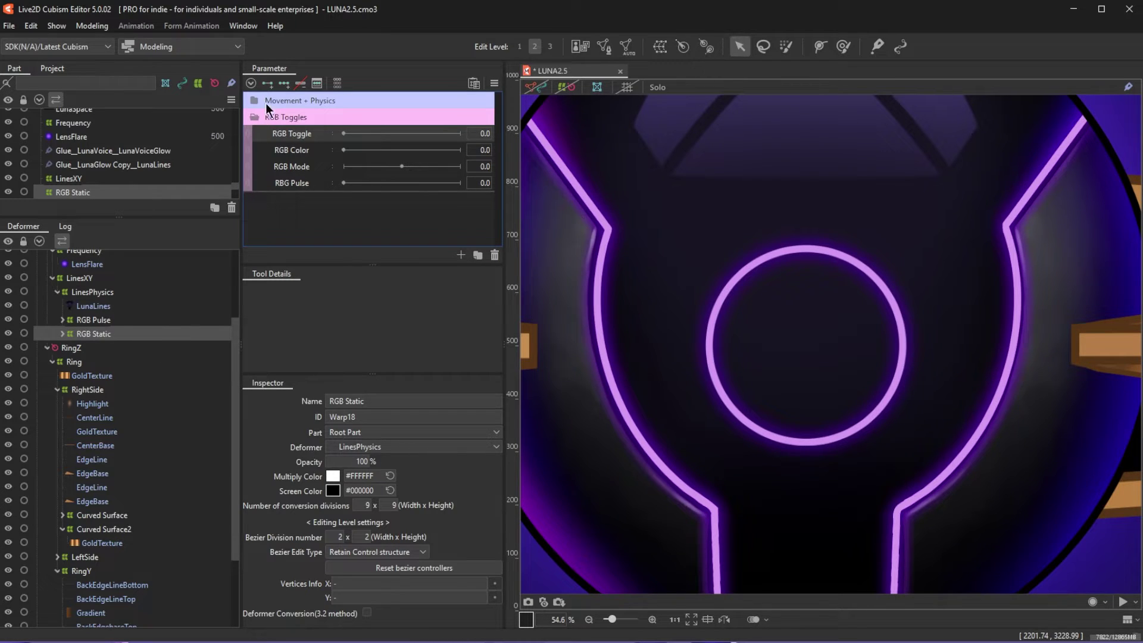
Add two keys to RGB Toggle for the RGB Static deformer and set its Multiply Color to #8C00FF at value 1
{"action": "left_click", "coordinate": [271, 84]}
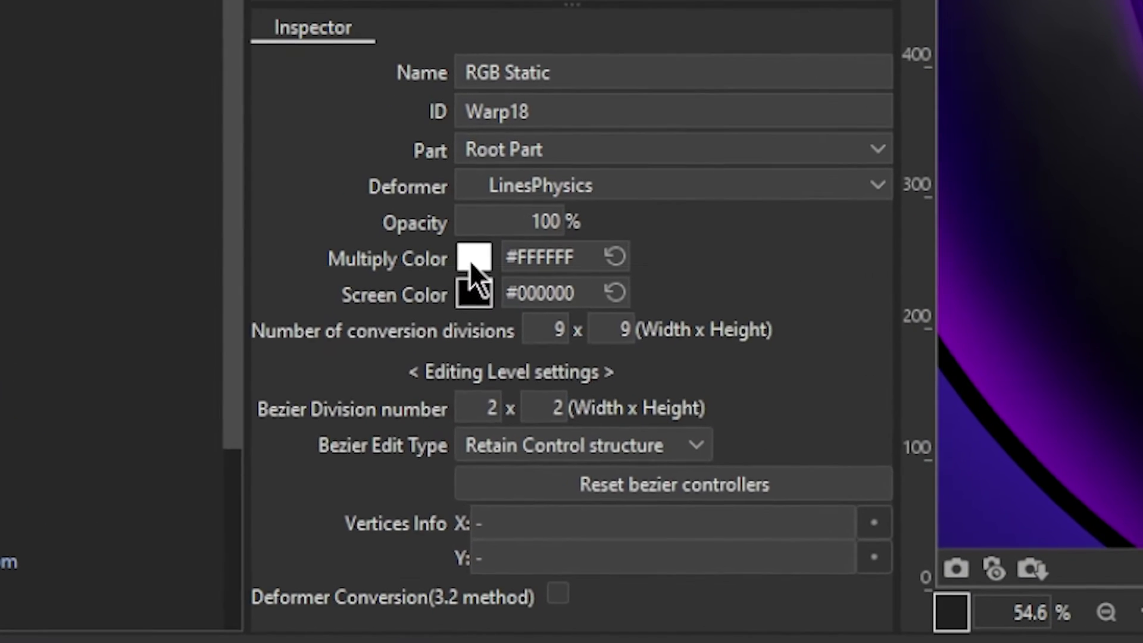
{"action": "left_click", "coordinate": [473, 257]}
{"action": "mouse_move", "coordinate": [203, 384]}
{"action": "left_mouse_down"}
{"action": "mouse_move", "coordinate": [191, 463]}
{"action": "mouse_move", "coordinate": [198, 427]}
{"action": "mouse_move", "coordinate": [188, 416]}
{"action": "left_mouse_up"}
{"action": "mouse_move", "coordinate": [411, 428]}
{"action": "left_mouse_down"}
{"action": "mouse_move", "coordinate": [391, 431]}
{"action": "mouse_move", "coordinate": [581, 423]}
{"action": "left_mouse_up"}
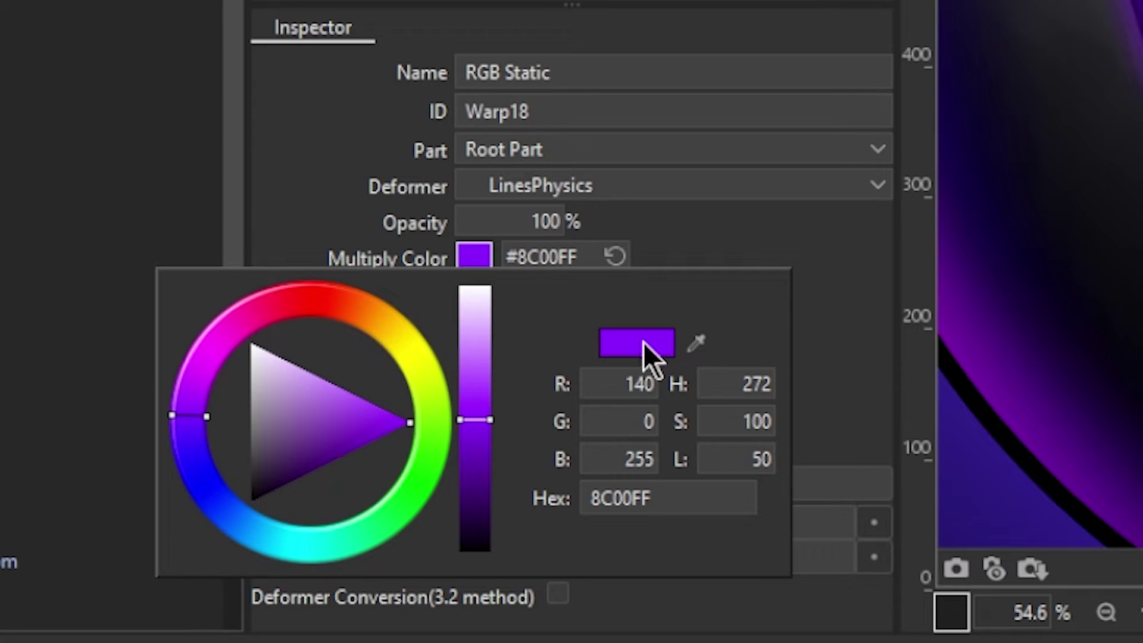
{"action": "left_click", "coordinate": [823, 285]}
Set the RGB Static deformer's Screen Color to #3B00BD at the active RGB Toggle key
{"action": "left_click", "coordinate": [473, 294]}
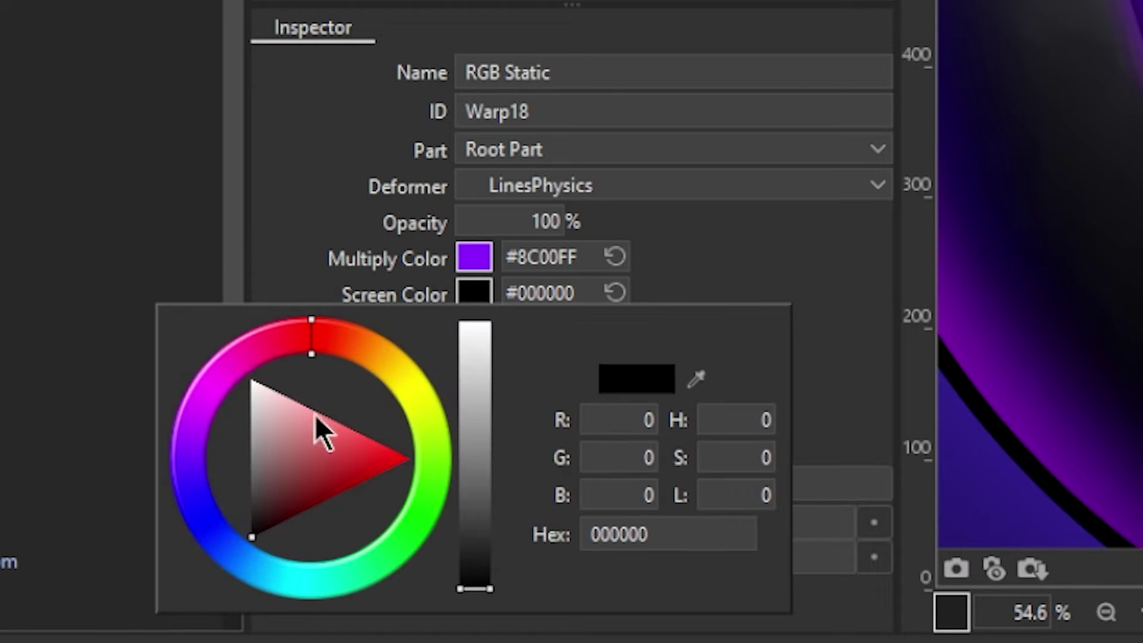
{"action": "left_click", "coordinate": [187, 463]}
{"action": "left_click", "coordinate": [407, 459]}
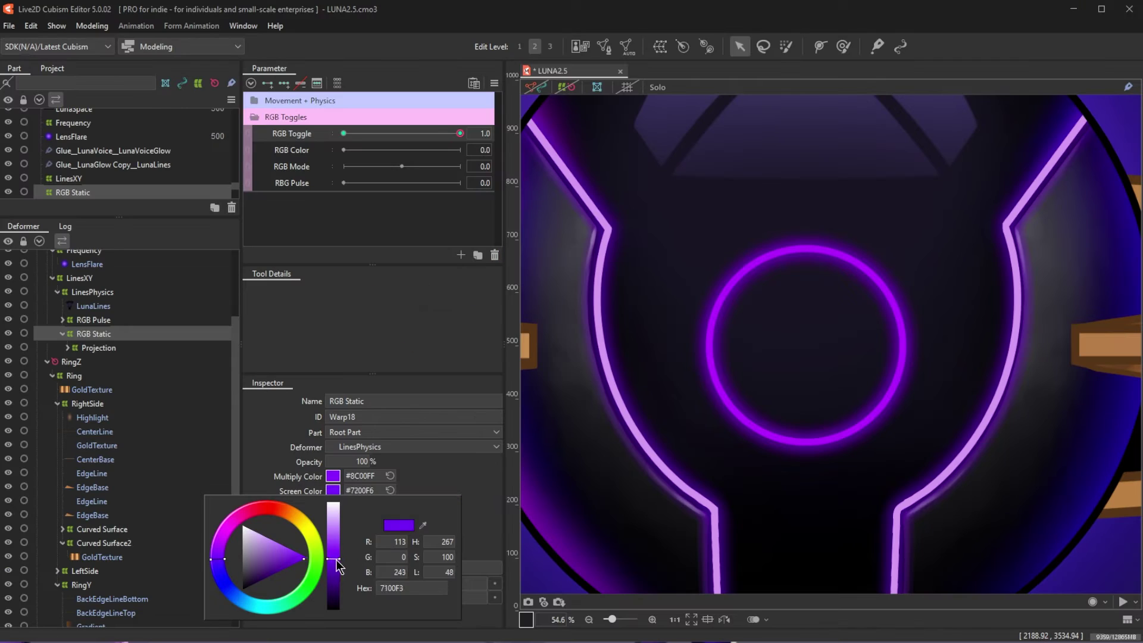
{"action": "mouse_move", "coordinate": [336, 563]}
{"action": "left_mouse_down"}
{"action": "mouse_move", "coordinate": [338, 597]}
{"action": "mouse_move", "coordinate": [357, 507]}
{"action": "mouse_move", "coordinate": [355, 573]}
{"action": "left_mouse_up"}
{"action": "left_click", "coordinate": [223, 571]}
Add minimum and maximum keys to the RGB Color parameter for the RGB Static deformer
{"action": "left_click", "coordinate": [285, 148]}
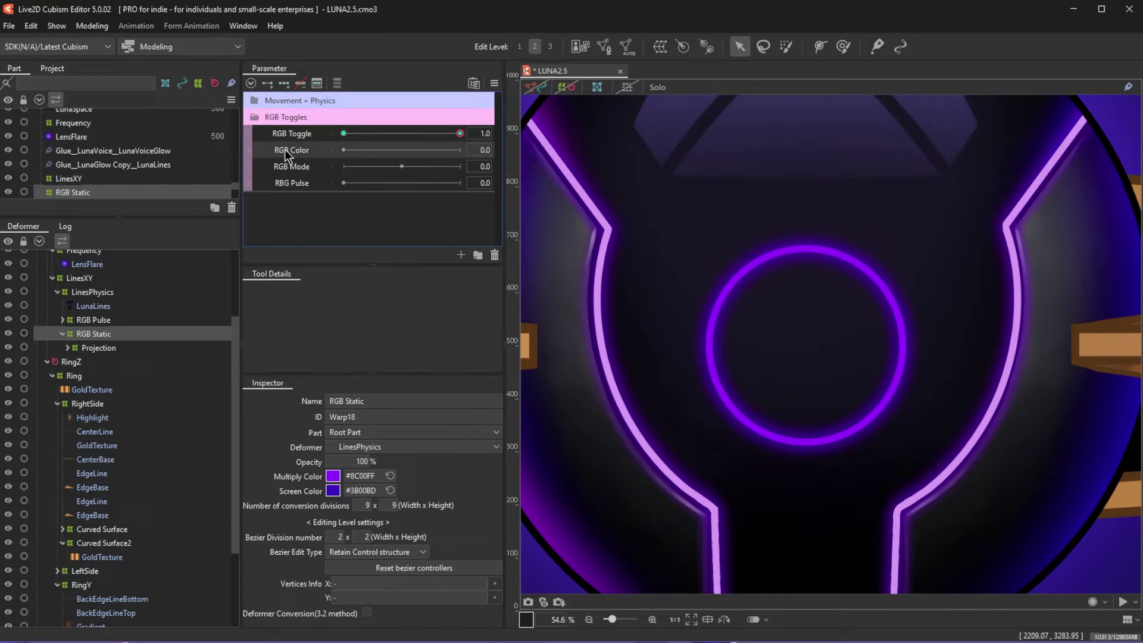
{"action": "left_click", "coordinate": [269, 84]}
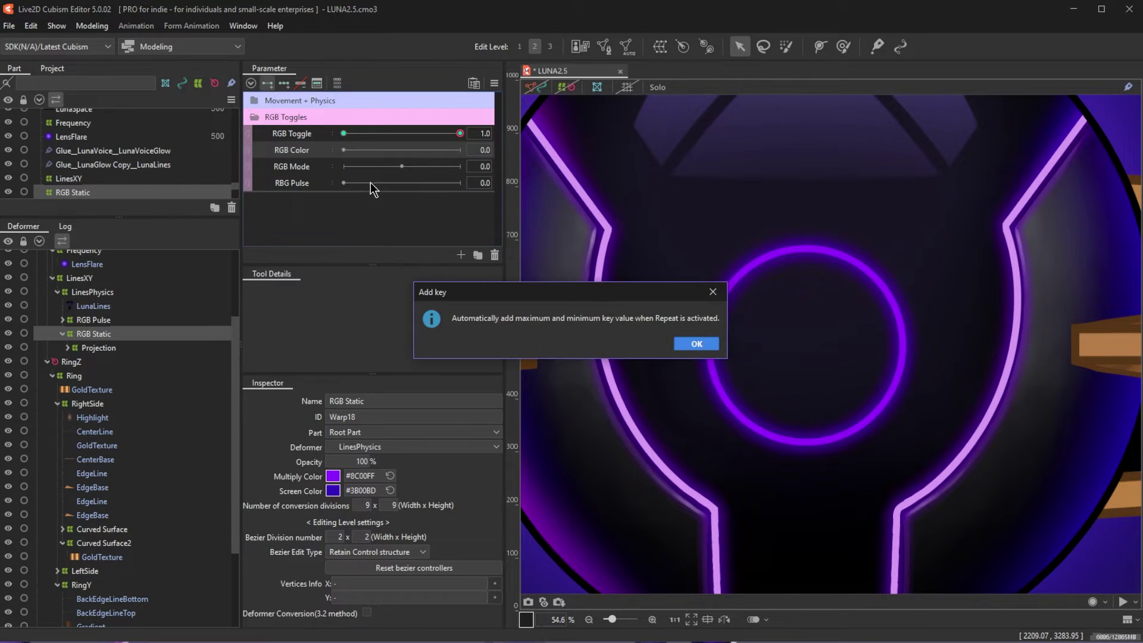
{"action": "left_click", "coordinate": [695, 344]}
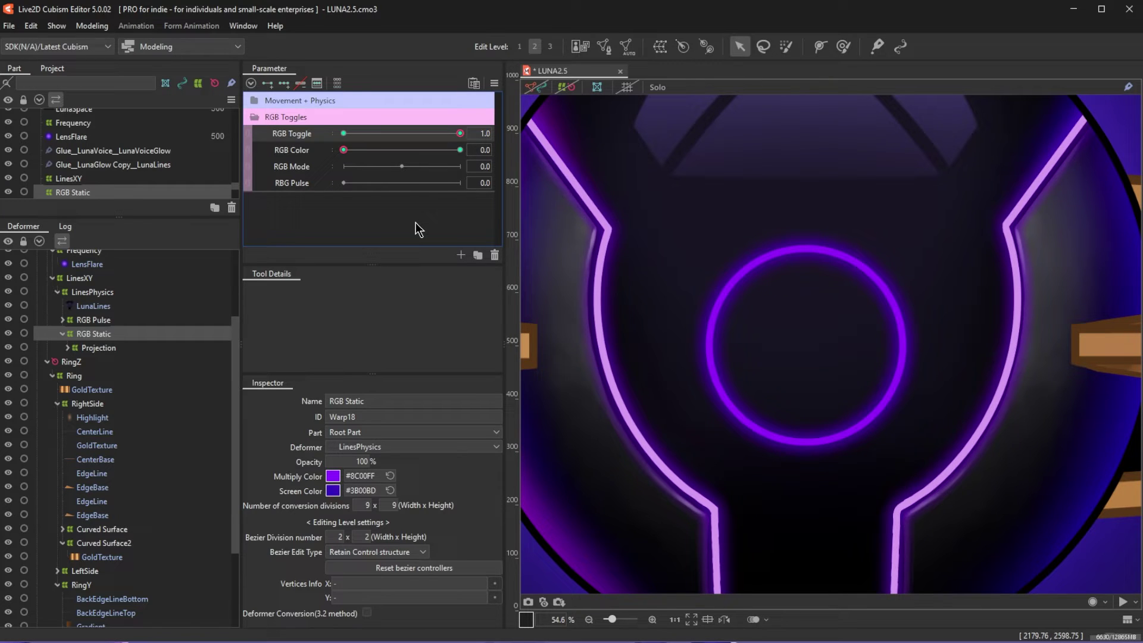
Add an RGB Color key at 1 and set RGB Static's Multiply Color to #FF00E8 and Screen Color to #620090
{"action": "left_click", "coordinate": [481, 149]}
{"action": "type", "text": "1"}
{"action": "key", "text": "Return"}
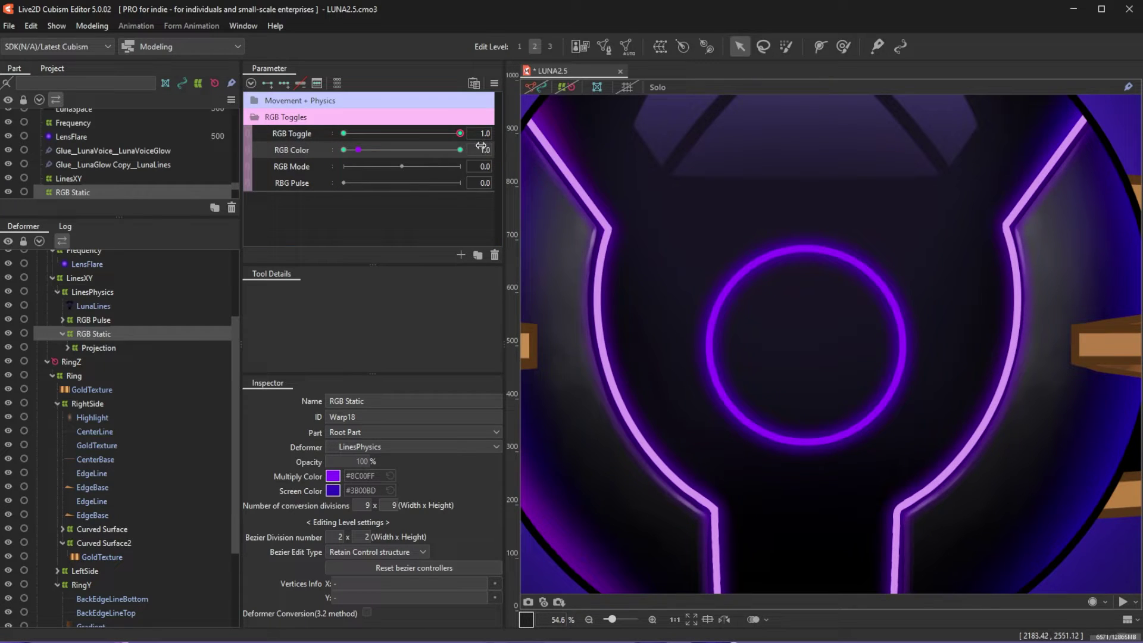
{"action": "left_click", "coordinate": [500, 149]}
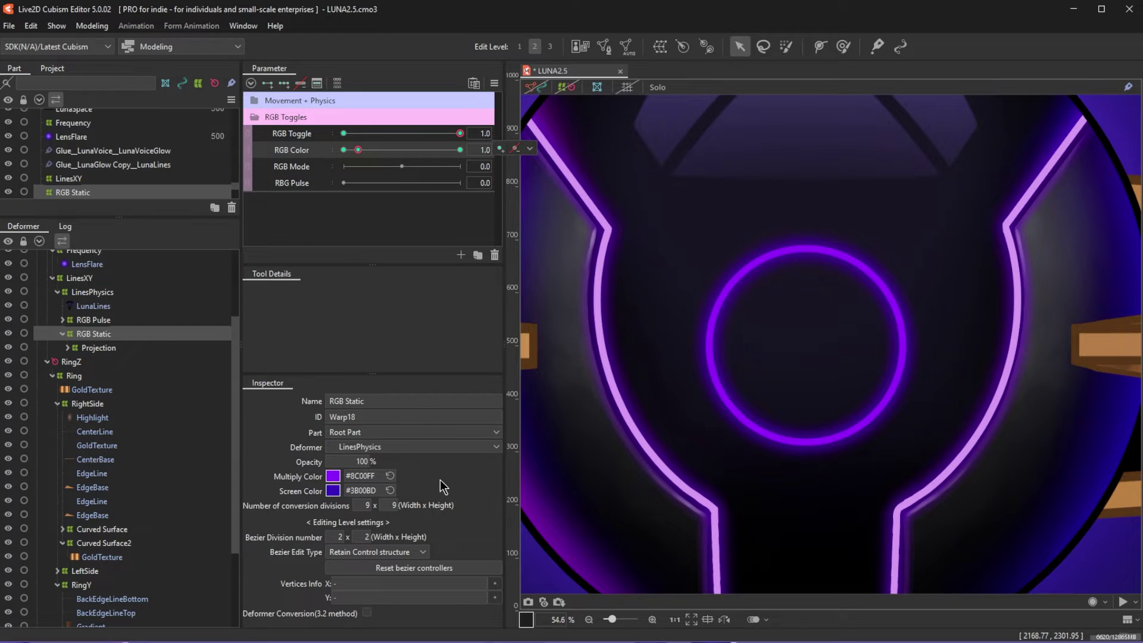
{"action": "left_click", "coordinate": [332, 476]}
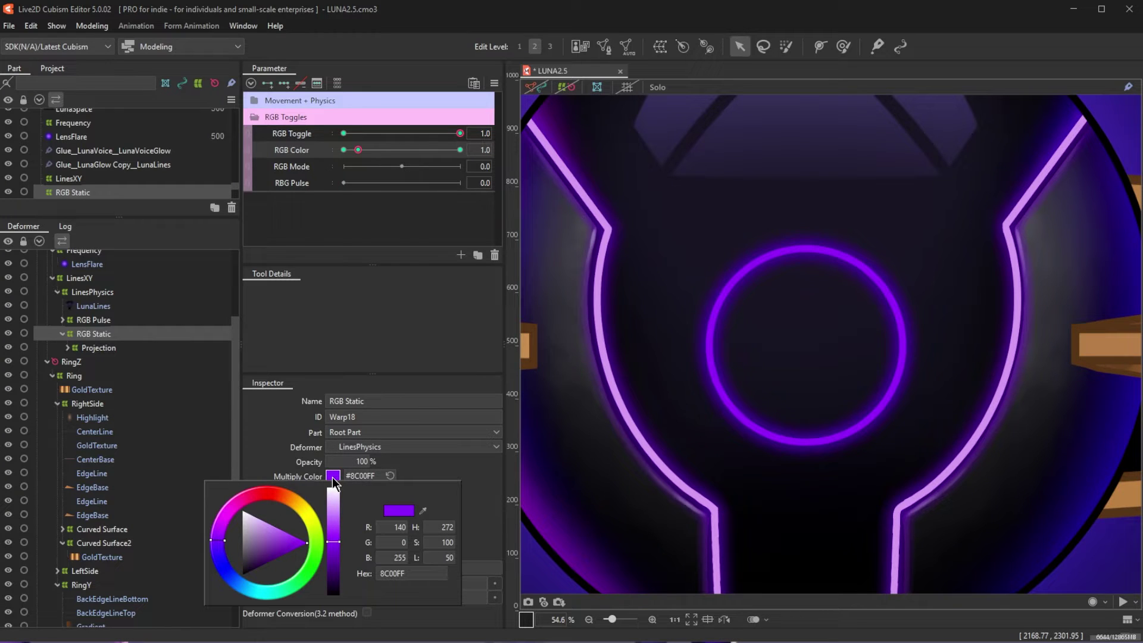
{"action": "left_click_drag", "start_coordinate": [219, 541], "coordinate": [219, 538]}
{"action": "left_click", "coordinate": [333, 491]}
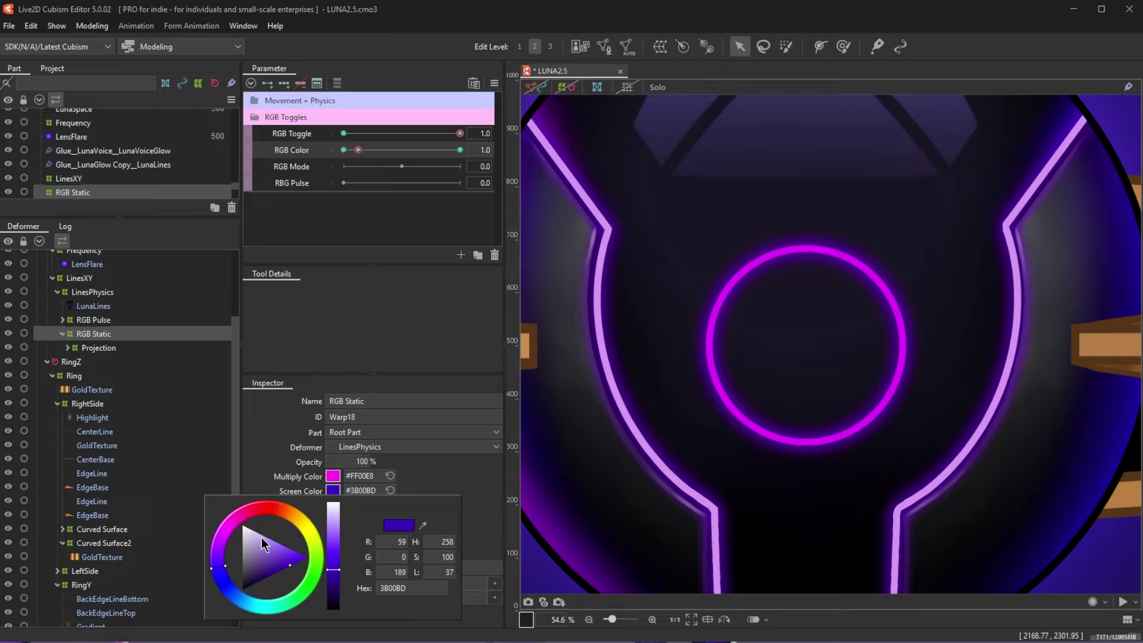
{"action": "left_click_drag", "start_coordinate": [221, 564], "coordinate": [220, 549]}
{"action": "left_click_drag", "start_coordinate": [333, 569], "coordinate": [334, 579]}
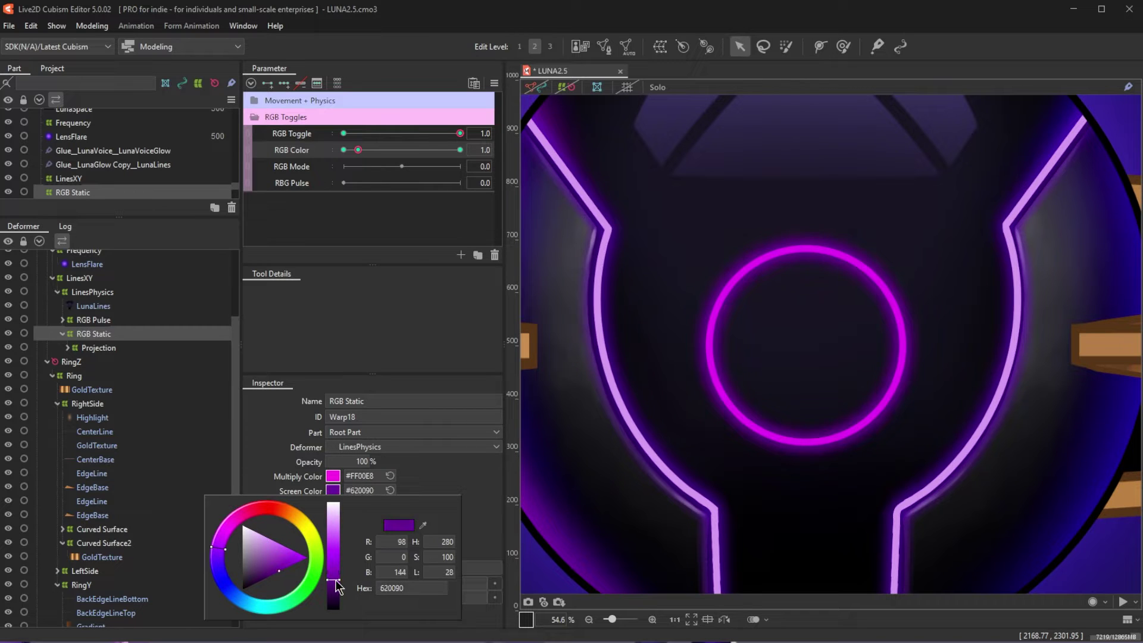
{"action": "left_click", "coordinate": [482, 503]}
Add an RGB Color key at 2 and set RGB Static's Multiply Color to #FF001A with a dark red Screen Color
{"action": "left_click", "coordinate": [484, 149]}
{"action": "type", "text": "2"}
{"action": "key", "text": "Return"}
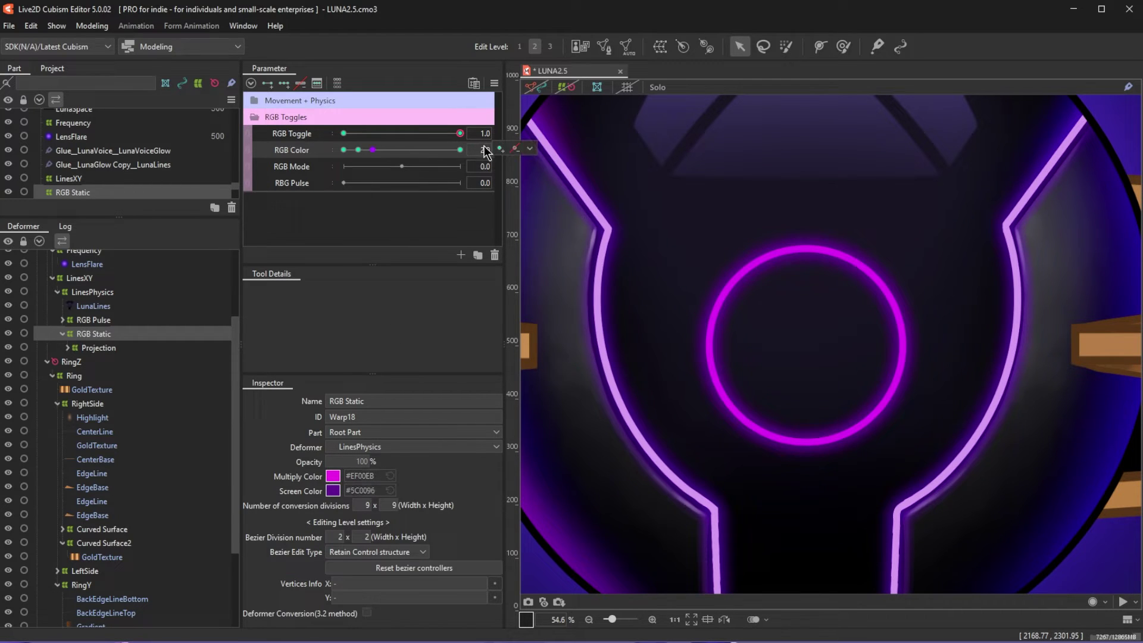
{"action": "left_click", "coordinate": [501, 150]}
{"action": "left_click", "coordinate": [333, 476]}
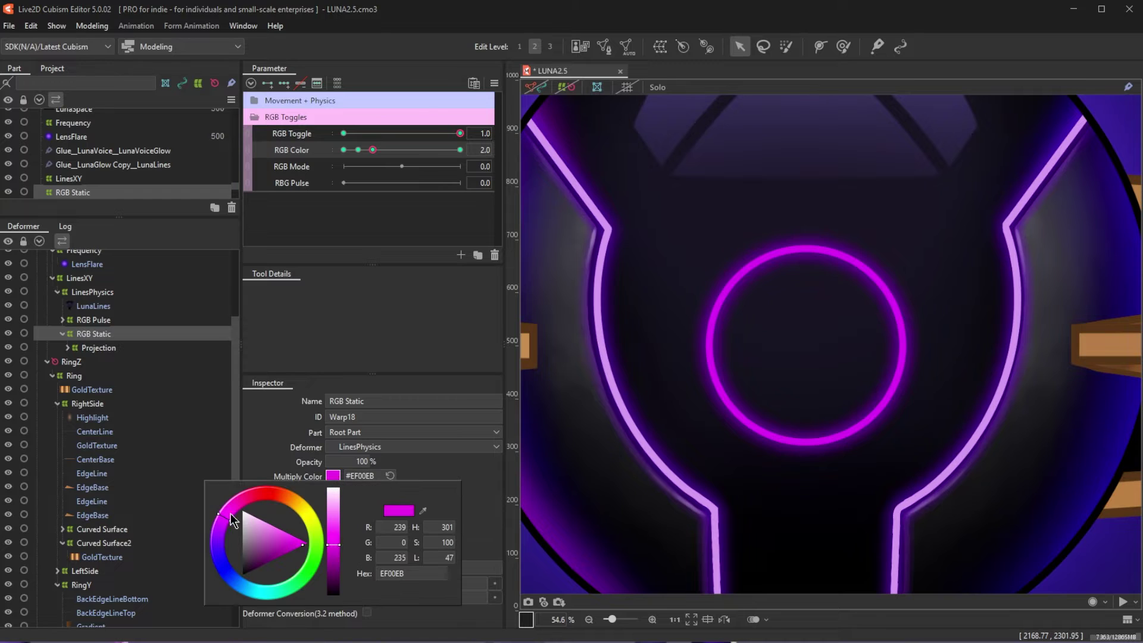
{"action": "left_click_drag", "start_coordinate": [230, 513], "coordinate": [263, 496]}
{"action": "left_click_drag", "start_coordinate": [276, 554], "coordinate": [473, 472]}
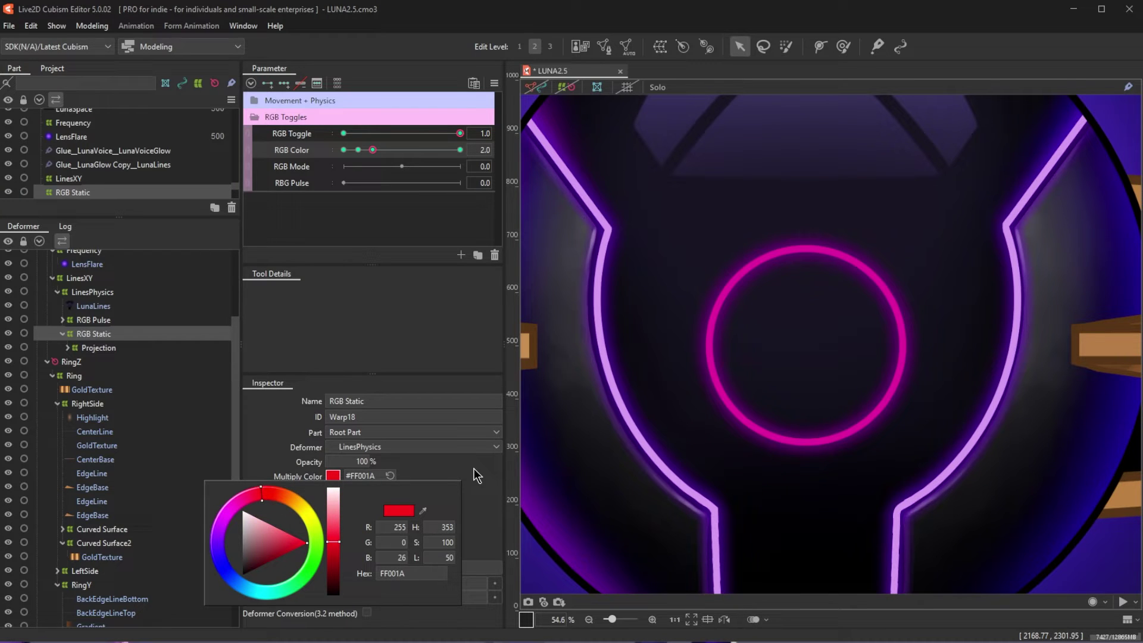
{"action": "left_click", "coordinate": [463, 465]}
{"action": "left_click", "coordinate": [332, 490]}
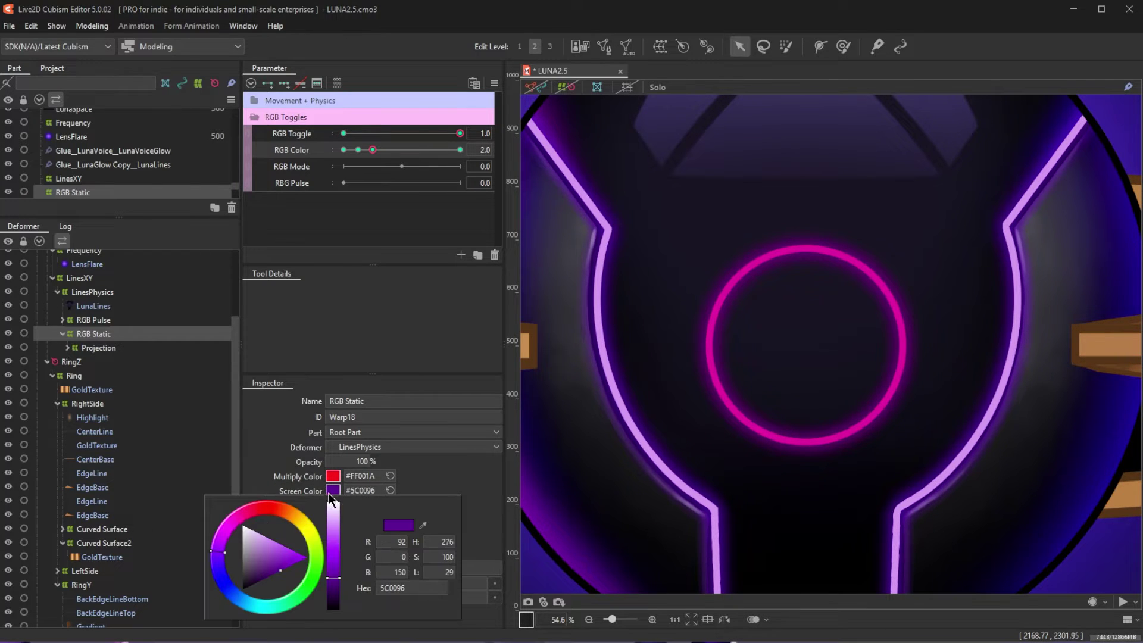
{"action": "left_click", "coordinate": [266, 506]}
{"action": "left_click_drag", "start_coordinate": [335, 576], "coordinate": [341, 583]}
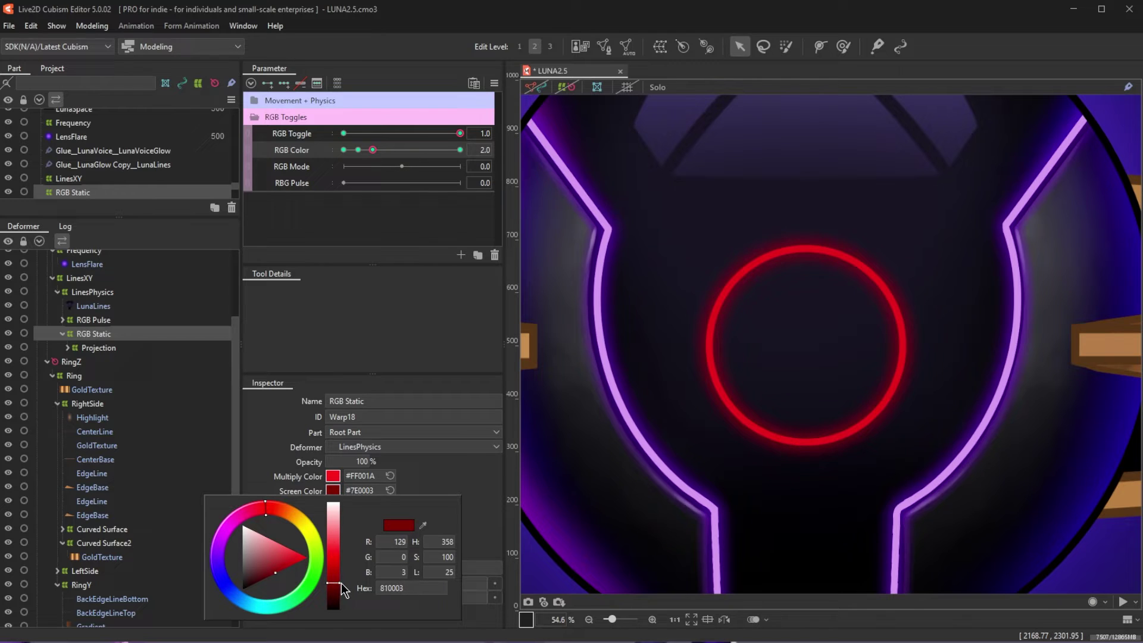
Add RGB Color keys at 3 and 4, giving RGB Static orange (Multiply #FF7727) and yellow (Multiply #34FF00, Screen #C79900) colours
{"action": "left_click", "coordinate": [290, 509]}
{"action": "left_click", "coordinate": [338, 571]}
{"action": "left_click", "coordinate": [283, 512]}
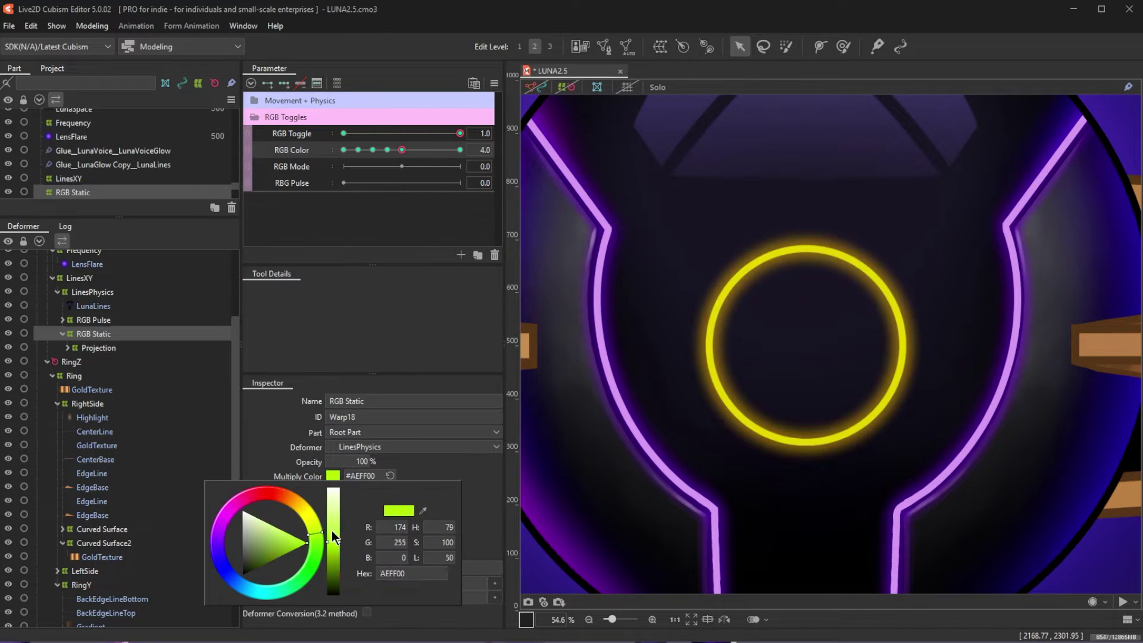
{"action": "left_click_drag", "start_coordinate": [331, 530], "coordinate": [323, 562]}
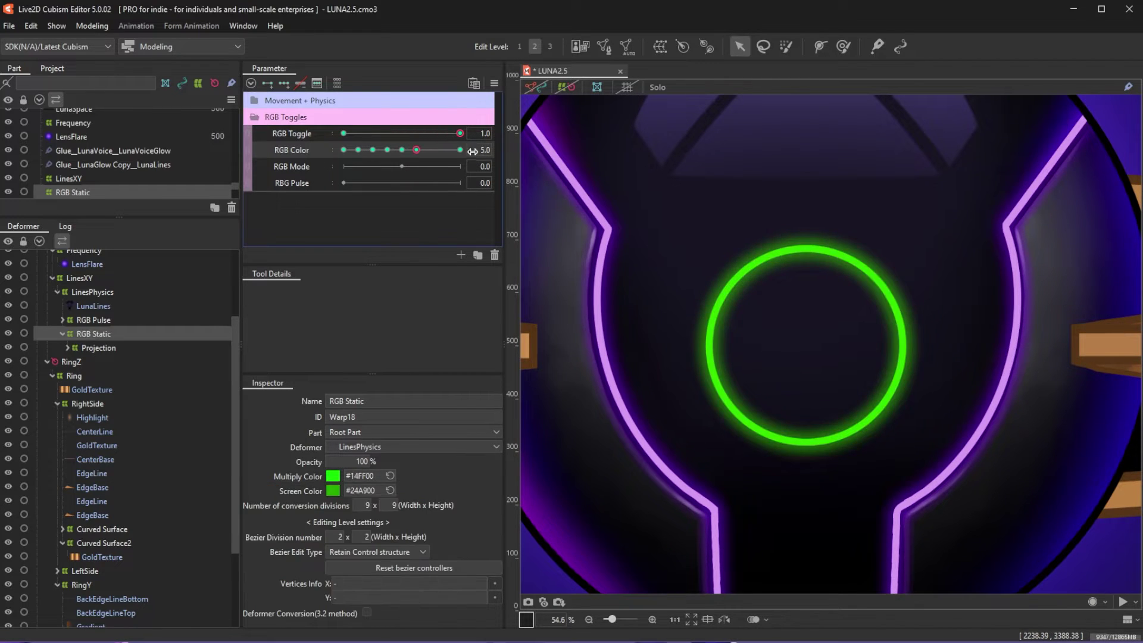
Add RGB Color keys at 5 and 6 with RGB Static's Multiply and Screen colours #14FF00/#24A900 and #00FFB5/#009F65
{"action": "left_click", "coordinate": [473, 150]}
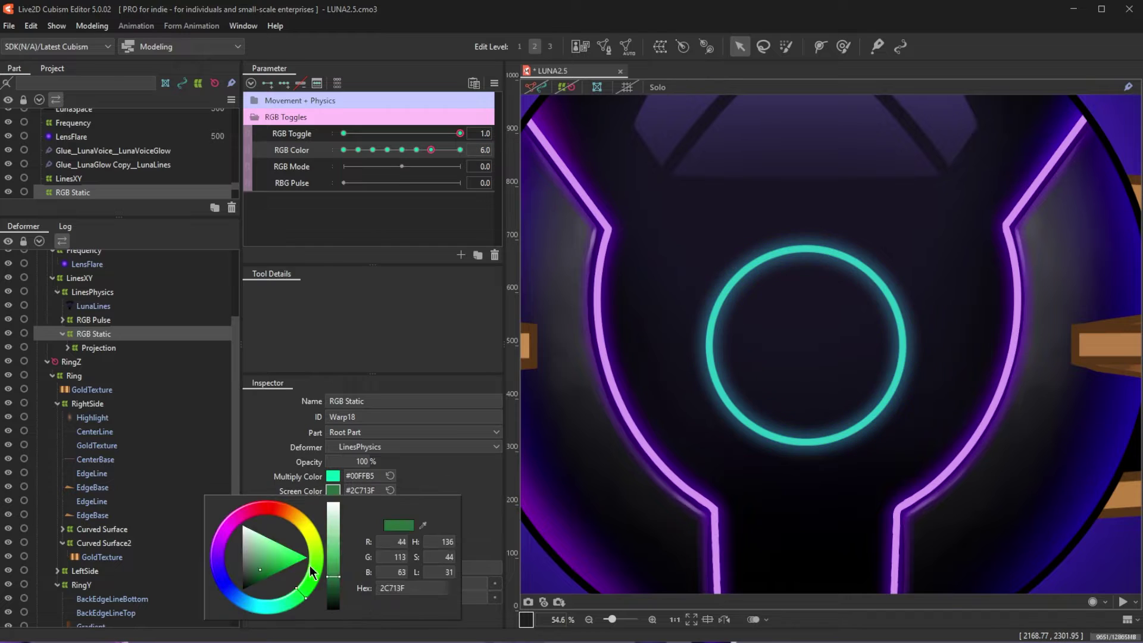
{"action": "left_click_drag", "start_coordinate": [310, 565], "coordinate": [285, 604]}
{"action": "left_click", "coordinate": [336, 576]}
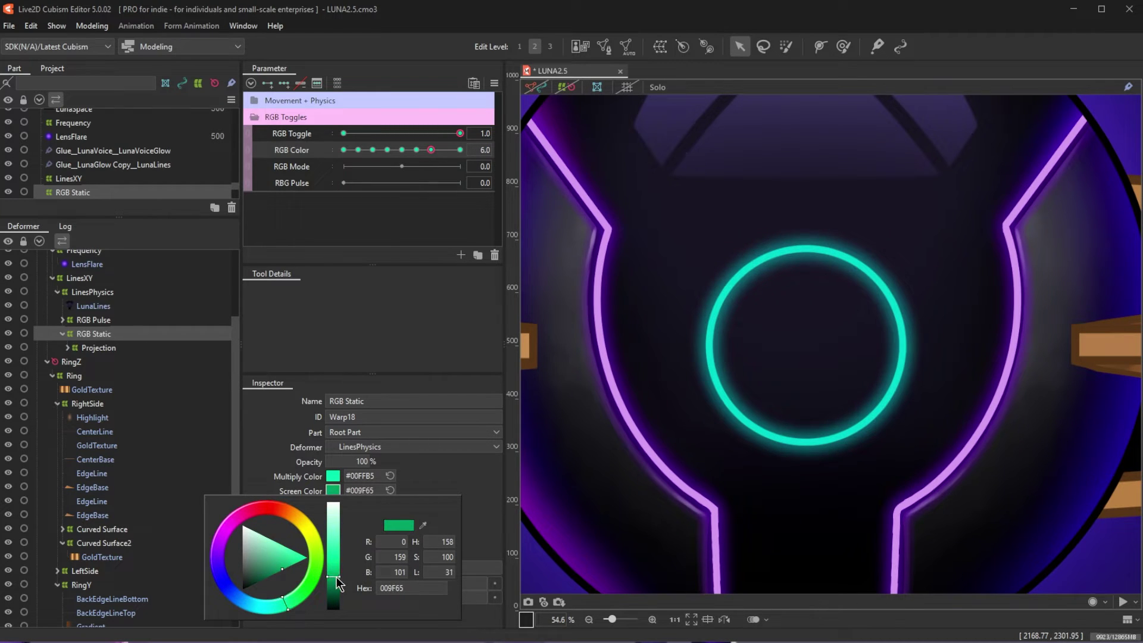
{"action": "left_click", "coordinate": [397, 248]}
Add an RGB Color key at 7 and shift RGB Static's Screen Color to a saturated blue
{"action": "left_click_drag", "start_coordinate": [476, 150], "coordinate": [528, 142]}
{"action": "type", "text": "7"}
{"action": "key", "text": "Return"}
{"action": "left_click", "coordinate": [333, 491]}
{"action": "left_click", "coordinate": [223, 582]}
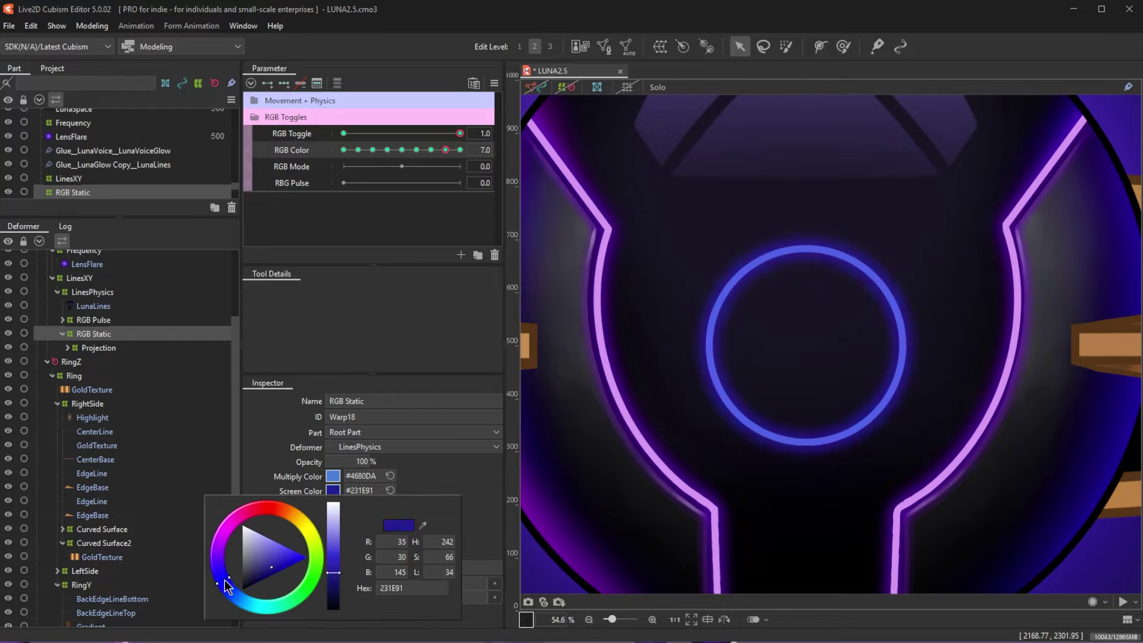
{"action": "left_click_drag", "start_coordinate": [286, 563], "coordinate": [408, 569]}
{"action": "left_click", "coordinate": [478, 481]}
Set RGB Static's Multiply Color to #0700FF and Screen Color to #26008A at RGB Color key 7
{"action": "left_click", "coordinate": [333, 475]}
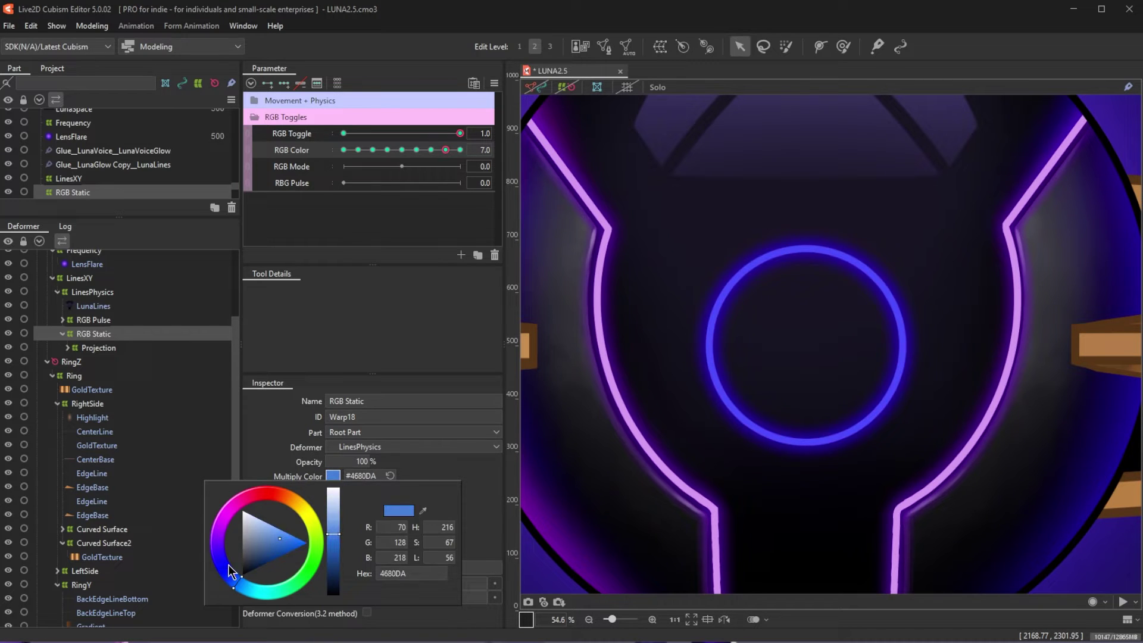
{"action": "left_click", "coordinate": [225, 564]}
{"action": "left_click_drag", "start_coordinate": [285, 546], "coordinate": [415, 551]}
{"action": "left_click", "coordinate": [292, 465]}
{"action": "left_click", "coordinate": [331, 491]}
{"action": "left_click", "coordinate": [218, 569]}
{"action": "left_click", "coordinate": [334, 580]}
{"action": "left_click", "coordinate": [442, 221]}
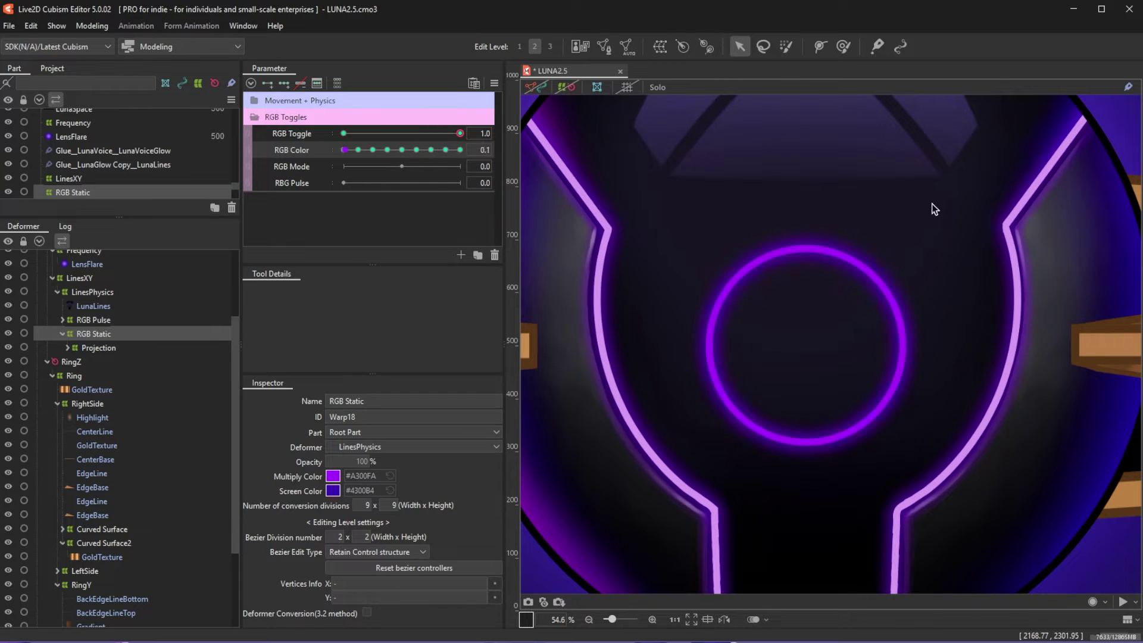
Sweep the RGB Color and RGB Toggle parameters to preview the ring's colour changes
{"action": "left_click_drag", "start_coordinate": [931, 203], "coordinate": [967, 202]}
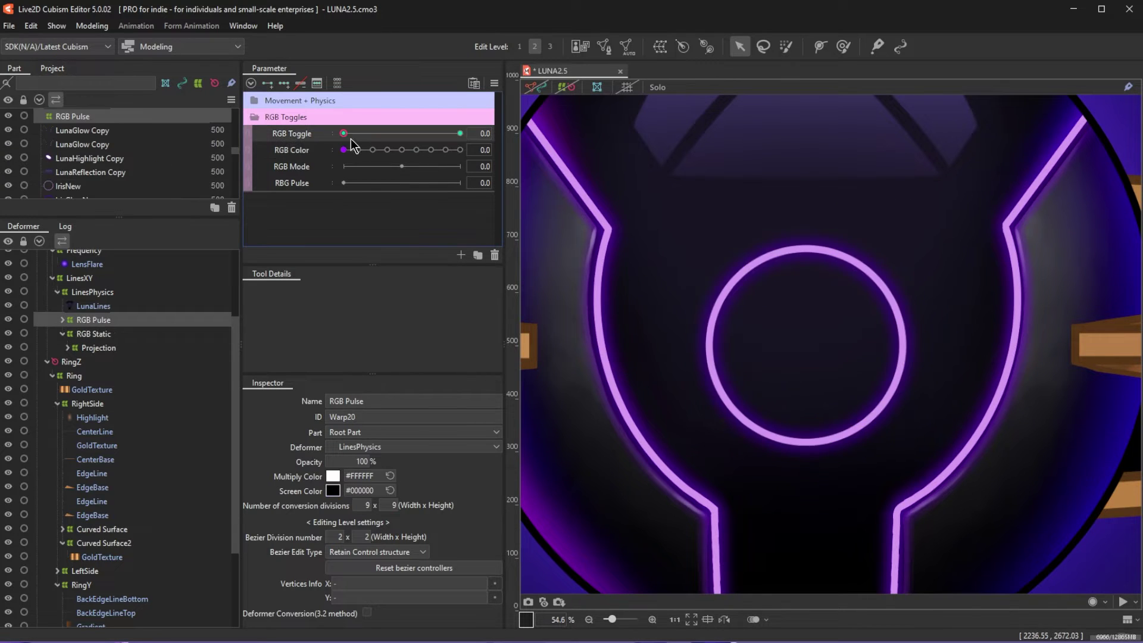
{"action": "left_click_drag", "start_coordinate": [352, 138], "coordinate": [506, 129]}
Give RGB Pulse RGB Static's toggle colours #8C00FF and #3B00BD, and add minimum and maximum RGB Color keys for it
{"action": "left_click", "coordinate": [94, 334]}
{"action": "left_click", "coordinate": [93, 320]}
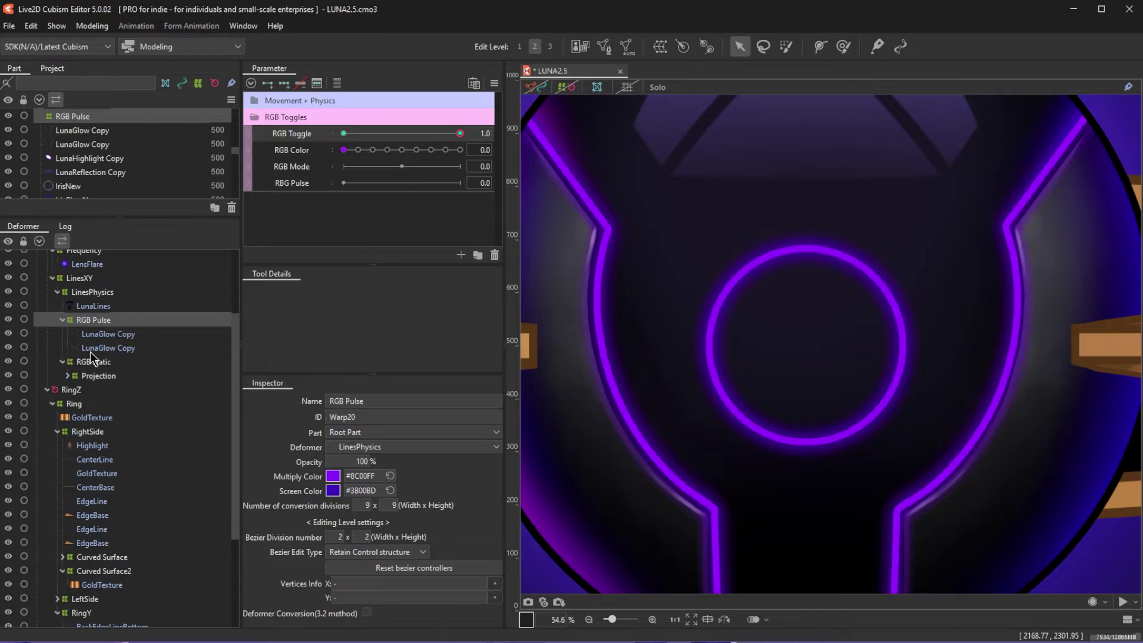
{"action": "left_click", "coordinate": [297, 149]}
{"action": "left_click", "coordinate": [696, 345]}
Add an RGB Color key at 1 for RGB Pulse and copy over RGB Static's Multiply #FF00E8 and Screen #620090 colours
{"action": "left_click", "coordinate": [502, 149]}
{"action": "left_click", "coordinate": [93, 362]}
{"action": "double_click", "coordinate": [359, 476]}
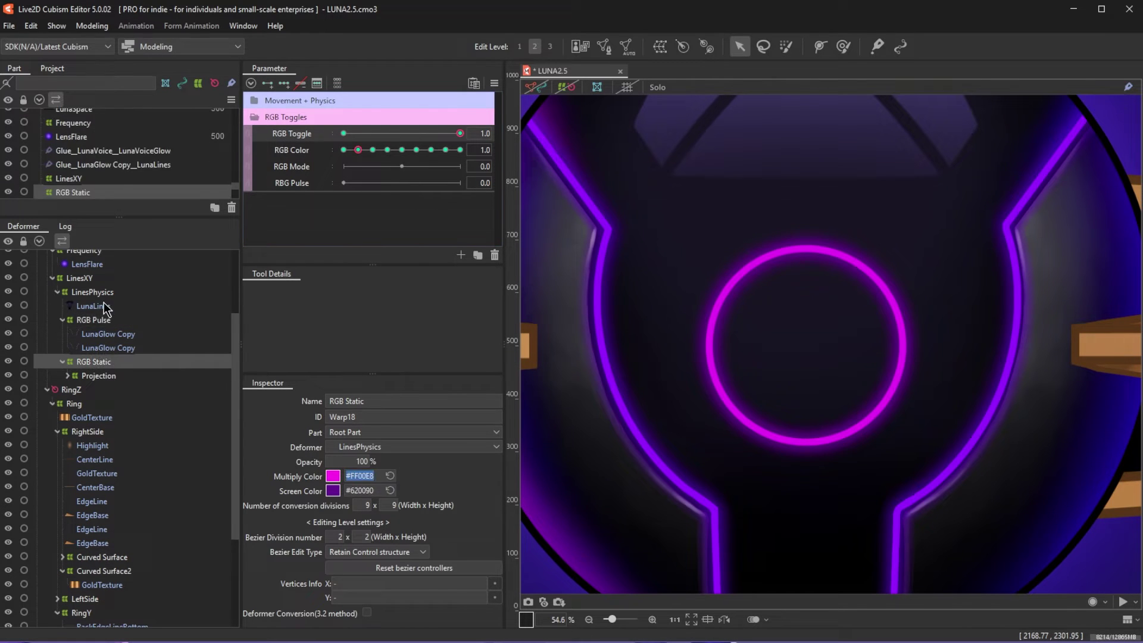
{"action": "left_click", "coordinate": [95, 320]}
{"action": "left_click", "coordinate": [502, 150]}
{"action": "left_click", "coordinate": [361, 476]}
{"action": "key", "text": "ctrl+v"}
{"action": "left_click", "coordinate": [94, 362]}
{"action": "left_click", "coordinate": [93, 320]}
{"action": "left_click", "coordinate": [359, 491]}
{"action": "key", "text": "ctrl+v"}
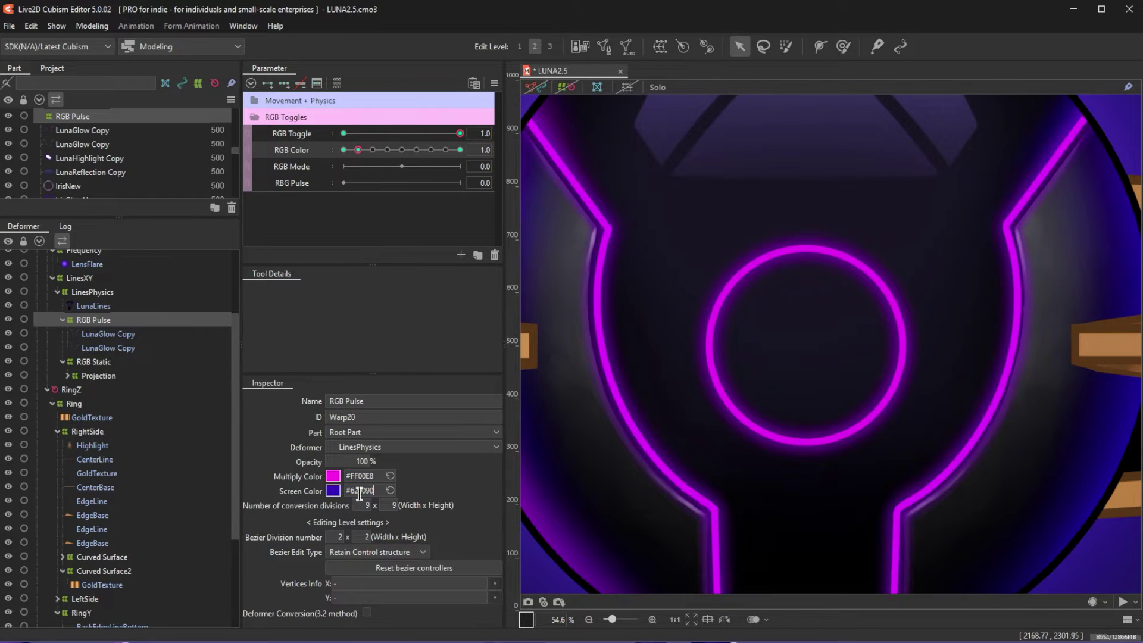
Add an RGB Color key at 2 for RGB Pulse and copy over RGB Static's Multiply Color #FF001A and dark red Screen Color
{"action": "left_click", "coordinate": [373, 150]}
{"action": "left_click", "coordinate": [501, 150]}
{"action": "left_click", "coordinate": [93, 361]}
{"action": "double_click", "coordinate": [359, 476]}
{"action": "left_click", "coordinate": [93, 320]}
{"action": "left_click", "coordinate": [360, 476]}
{"action": "key", "text": "ctrl+v"}
{"action": "left_click", "coordinate": [93, 362]}
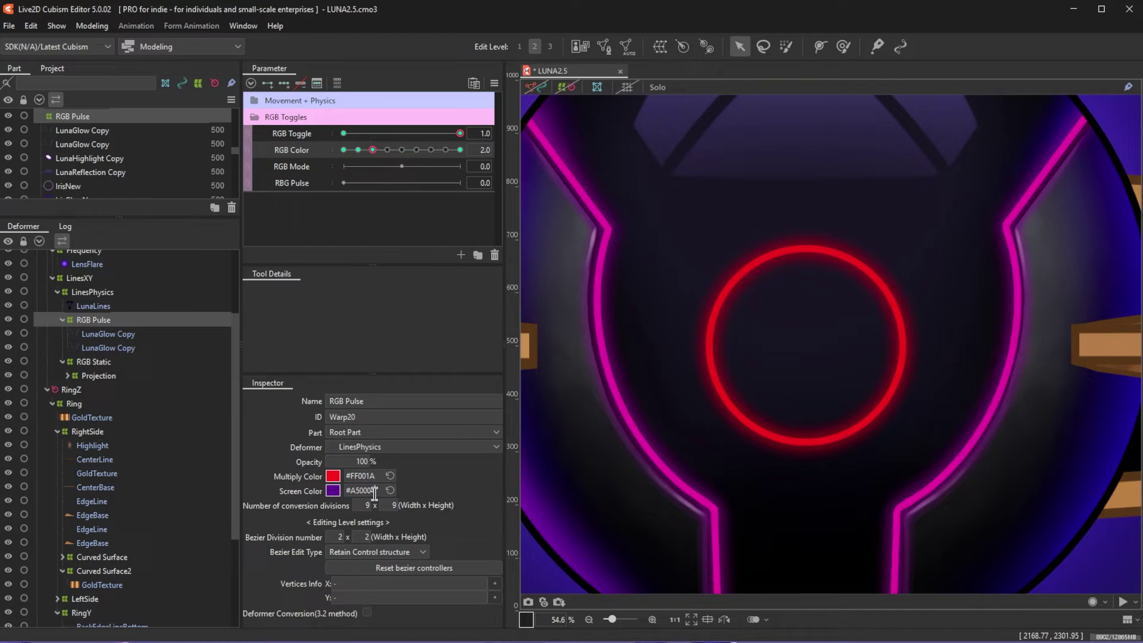
Add an RGB Color key at 3 for RGB Pulse and copy over RGB Static's Multiply Color #FF7727 and matching Screen Color
{"action": "left_click", "coordinate": [481, 150]}
{"action": "type", "text": "3"}
{"action": "left_click", "coordinate": [502, 149]}
{"action": "left_click", "coordinate": [94, 361]}
{"action": "double_click", "coordinate": [360, 477]}
{"action": "left_click", "coordinate": [93, 320]}
{"action": "left_click", "coordinate": [361, 476]}
{"action": "key", "text": "ctrl+v"}
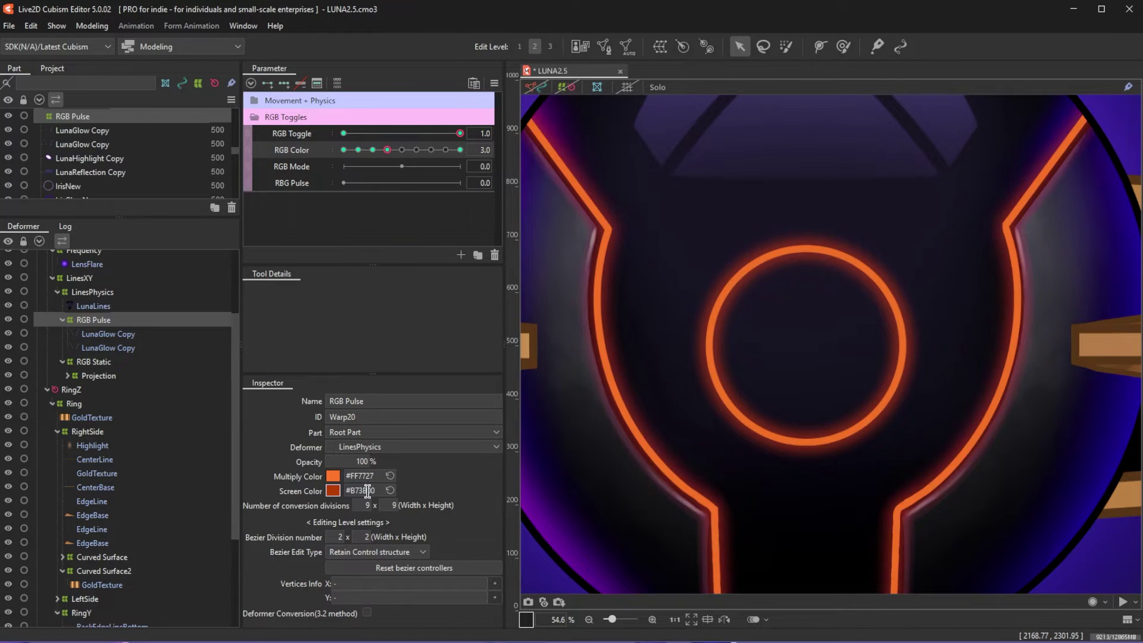
Add an RGB Color key at 4 for RGB Pulse and copy over RGB Static's Multiply Color #34FF00
{"action": "left_click", "coordinate": [401, 150]}
{"action": "left_click", "coordinate": [502, 150]}
{"action": "left_click", "coordinate": [93, 361]}
{"action": "left_click", "coordinate": [361, 476]}
{"action": "left_click", "coordinate": [93, 320]}
{"action": "left_click", "coordinate": [370, 476]}
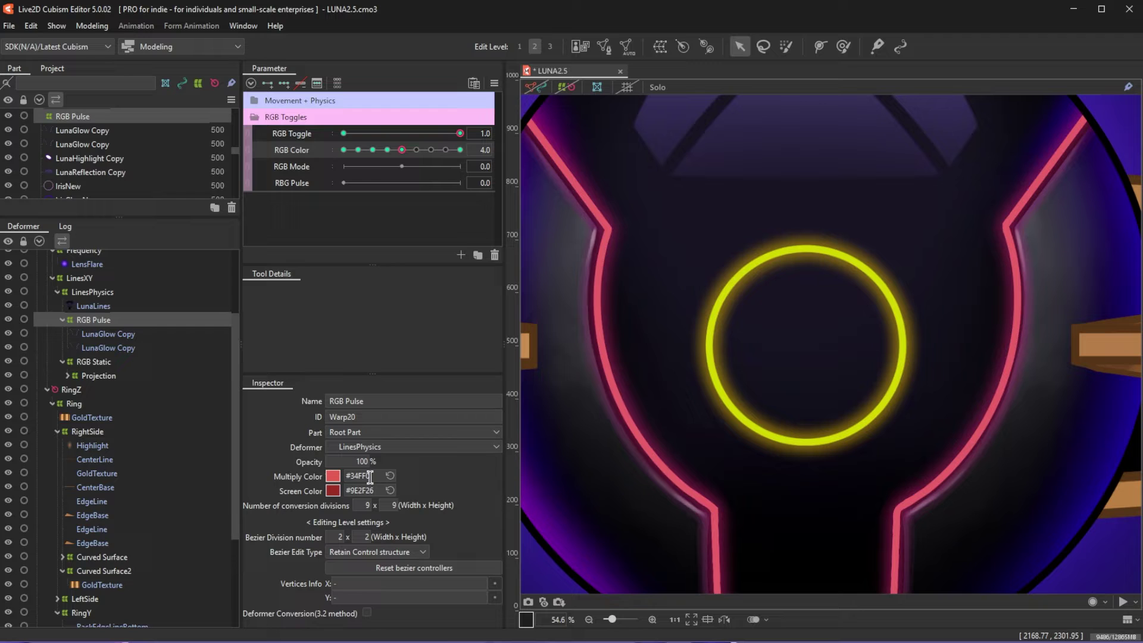
{"action": "left_click", "coordinate": [94, 361]}
{"action": "left_click", "coordinate": [93, 320]}
{"action": "left_click", "coordinate": [367, 477]}
{"action": "key", "text": "ctrl+v"}
Copy RGB Static's Screen Color #C79900 to RGB Pulse at RGB Color key 4
{"action": "left_click", "coordinate": [93, 361]}
{"action": "left_click", "coordinate": [371, 489]}
{"action": "left_click", "coordinate": [93, 321]}
{"action": "left_click", "coordinate": [375, 489]}
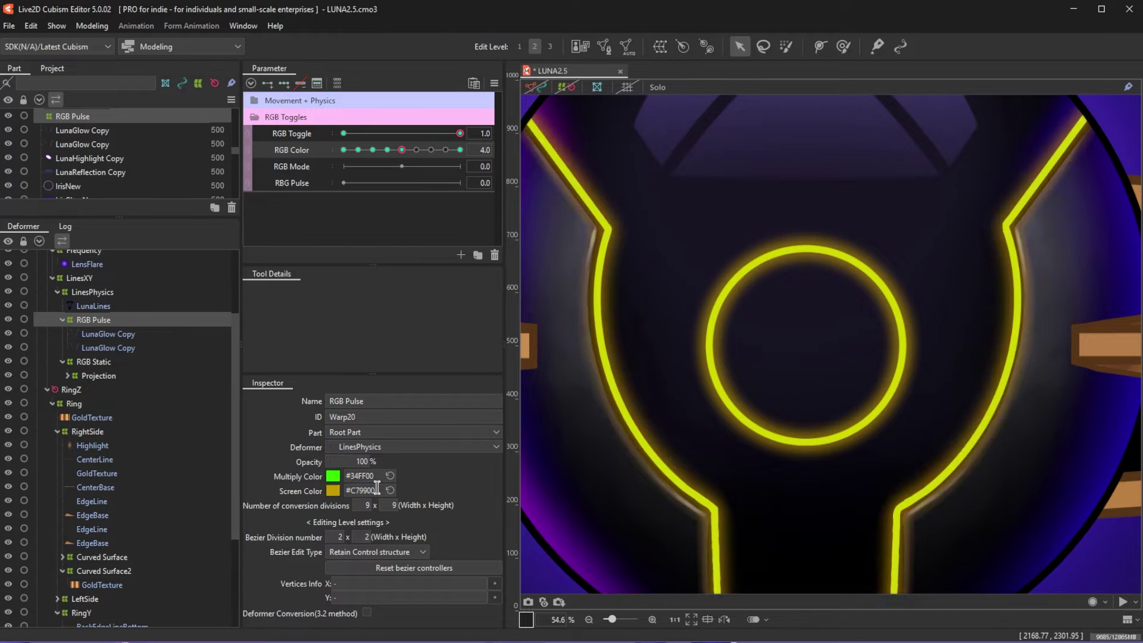
Add an RGB Color key at 5 for RGB Pulse and copy over RGB Static's Multiply #14FF00 and Screen #24A900 colours
{"action": "left_click", "coordinate": [416, 150]}
{"action": "left_click", "coordinate": [502, 150]}
{"action": "left_click", "coordinate": [94, 361]}
{"action": "left_click", "coordinate": [361, 476]}
{"action": "left_click", "coordinate": [94, 320]}
{"action": "left_click", "coordinate": [367, 476]}
{"action": "key", "text": "ctrl+v"}
{"action": "left_click", "coordinate": [94, 362]}
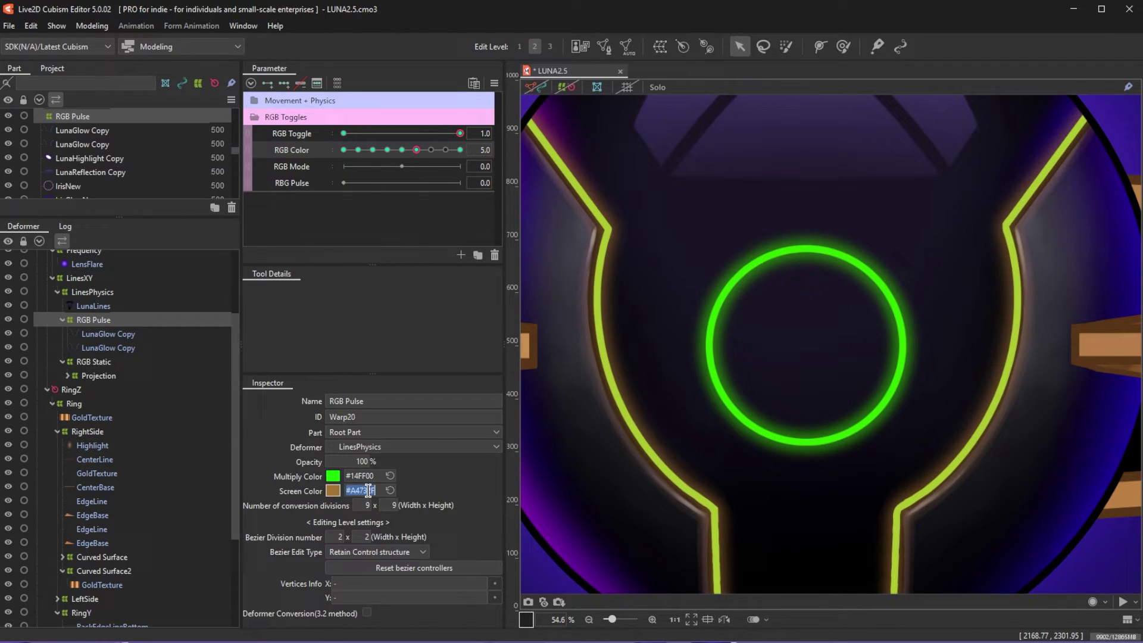
Key RGB Color at 6 for RGB Pulse and copy over RGB Static's Multiply #00FFB5 and Screen #009F65 colours
{"action": "left_click", "coordinate": [431, 150]}
{"action": "left_click", "coordinate": [94, 361]}
{"action": "left_click", "coordinate": [173, 320]}
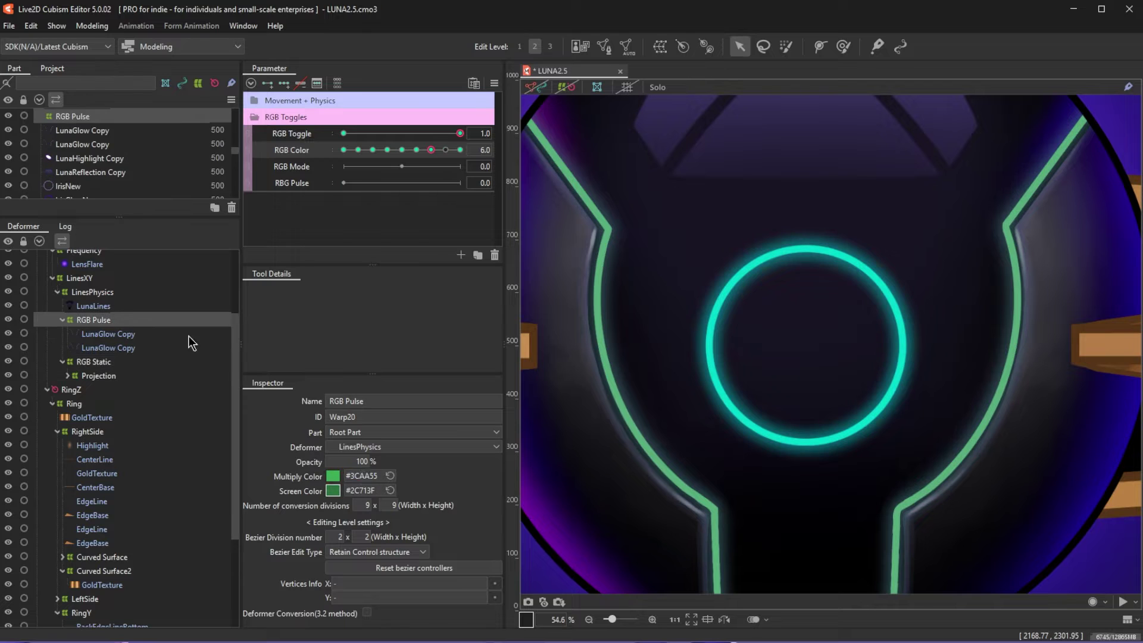
{"action": "left_click", "coordinate": [367, 477]}
{"action": "key", "text": "ctrl+v"}
{"action": "left_click", "coordinate": [94, 362]}
{"action": "left_click", "coordinate": [367, 490]}
{"action": "left_click", "coordinate": [94, 320]}
{"action": "left_click", "coordinate": [367, 491]}
{"action": "key", "text": "ctrl+v"}
Key RGB Color at 7 for RGB Pulse and copy over RGB Static's Multiply #0700FF and Screen #26008A colours
{"action": "left_click", "coordinate": [484, 150]}
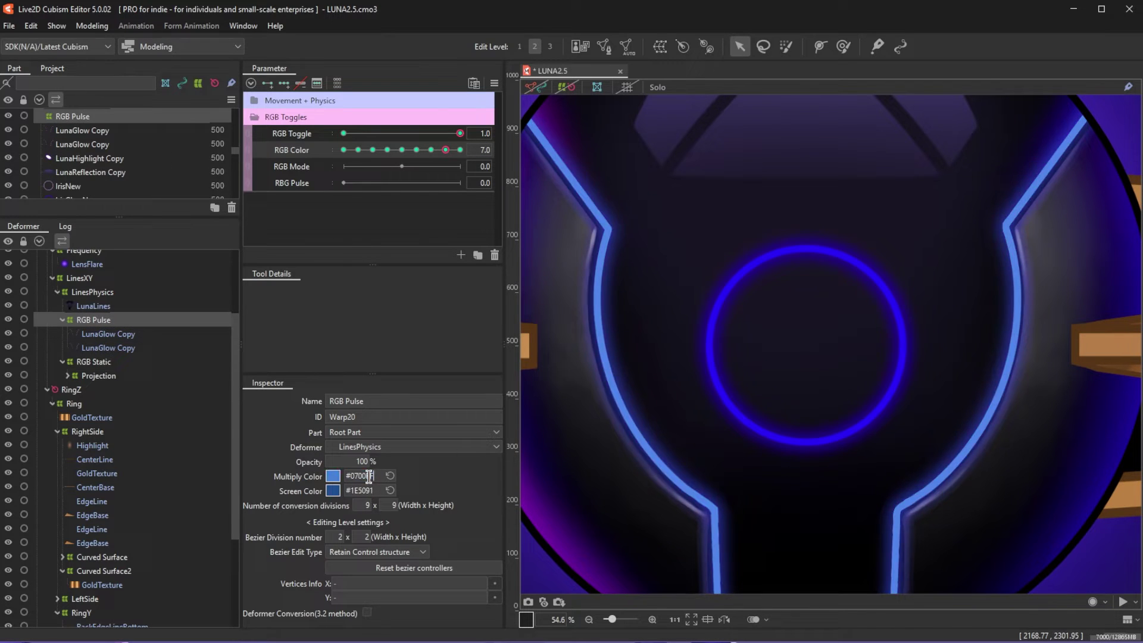
{"action": "left_click", "coordinate": [94, 362]}
{"action": "left_click", "coordinate": [367, 490]}
{"action": "key", "text": "ctrl+c"}
{"action": "left_click", "coordinate": [93, 320]}
{"action": "left_click", "coordinate": [367, 490]}
{"action": "key", "text": "ctrl+v"}
{"action": "left_click", "coordinate": [402, 219]}
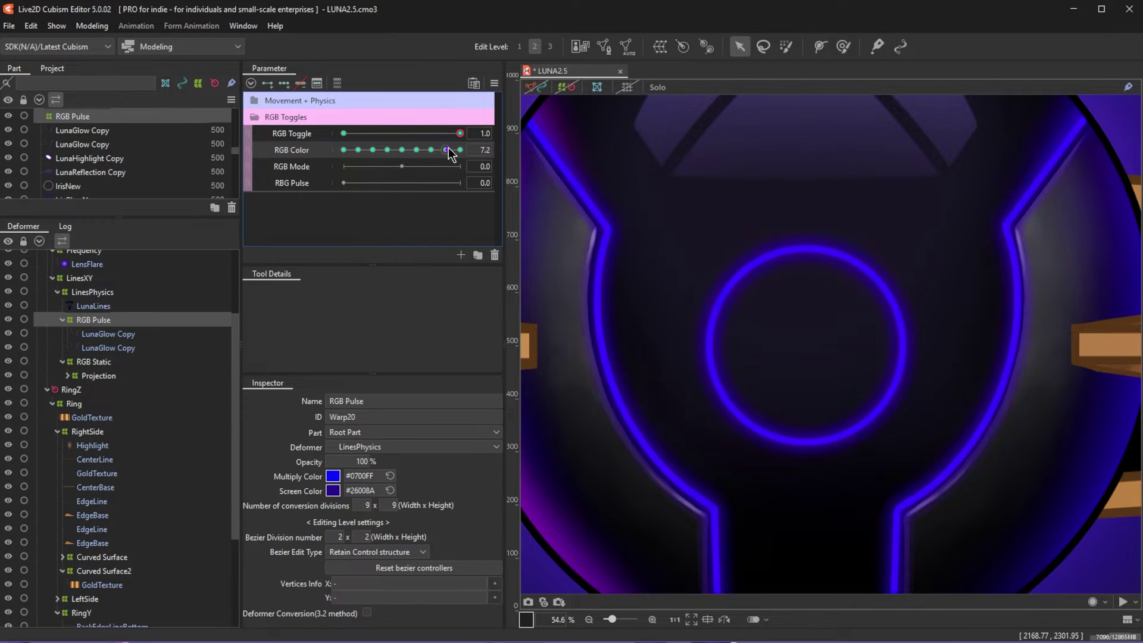
Preview the RGB Color range on RGB Pulse and reset all parameters to their default values
{"action": "left_click_drag", "start_coordinate": [447, 149], "coordinate": [610, 161]}
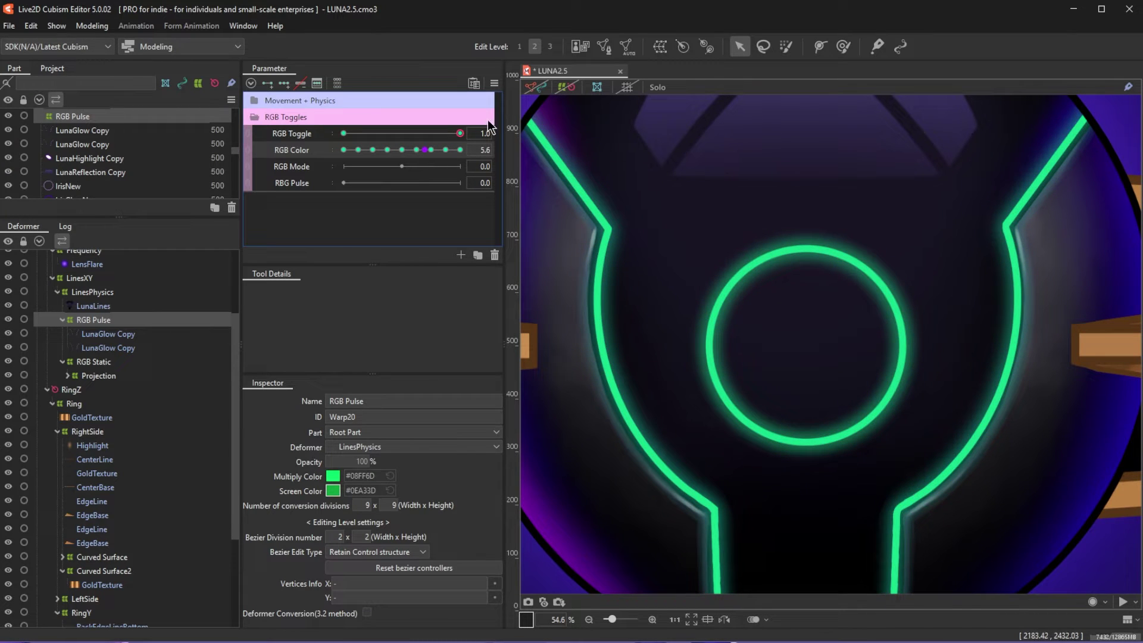
{"action": "left_click", "coordinate": [494, 83]}
{"action": "left_click", "coordinate": [613, 93]}
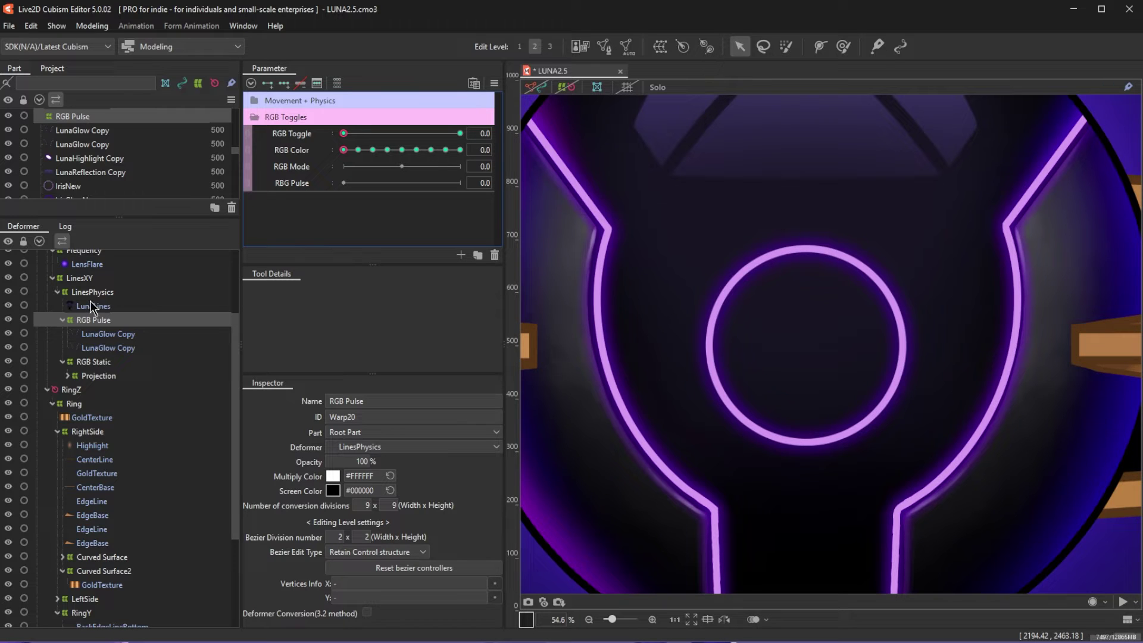
Add three keys on RGB Mode and two keys on RBG Pulse for the RGB Pulse deformer
{"action": "left_click", "coordinate": [62, 362]}
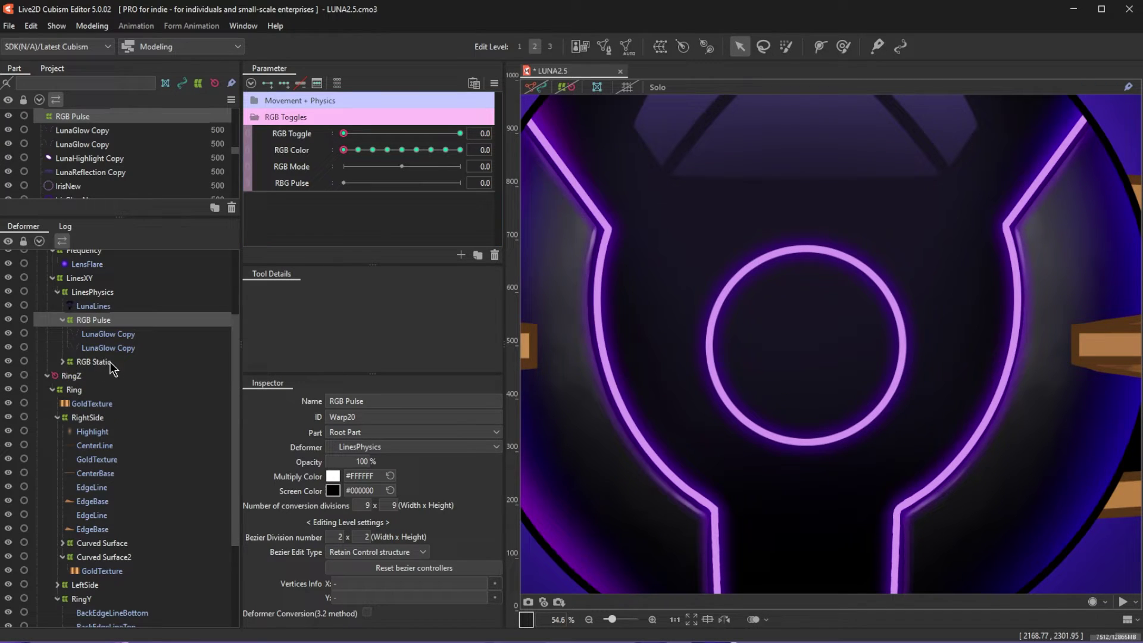
{"action": "left_click", "coordinate": [102, 361]}
{"action": "left_click", "coordinate": [102, 323]}
{"action": "scroll", "coordinate": [690, 327], "scroll_direction": "down", "scroll_amount": 2}
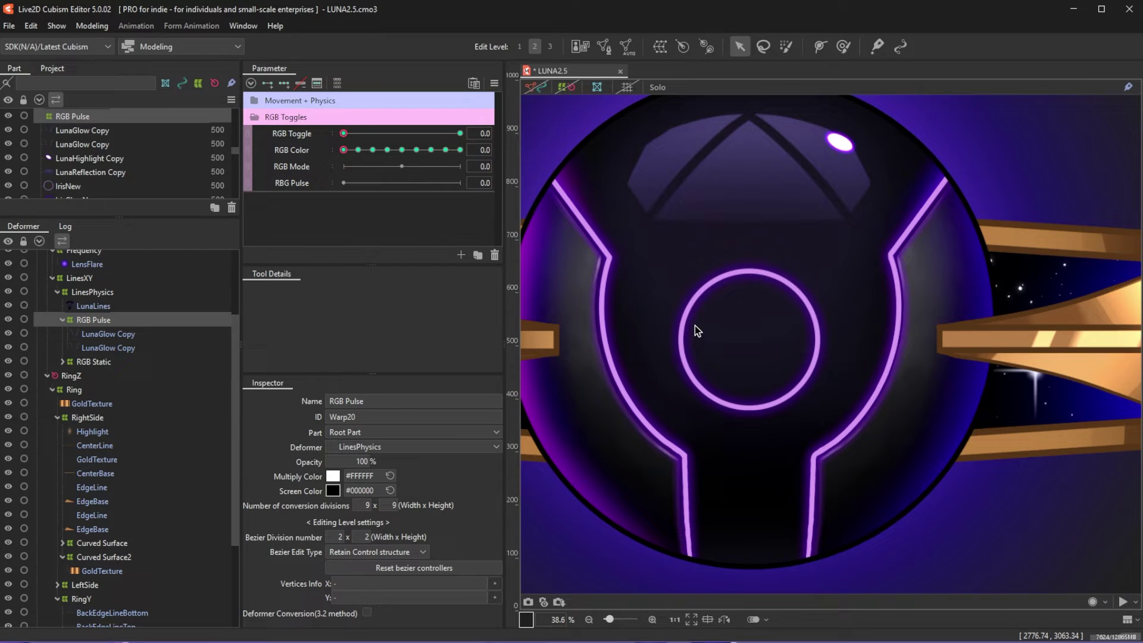
{"action": "left_click", "coordinate": [285, 85]}
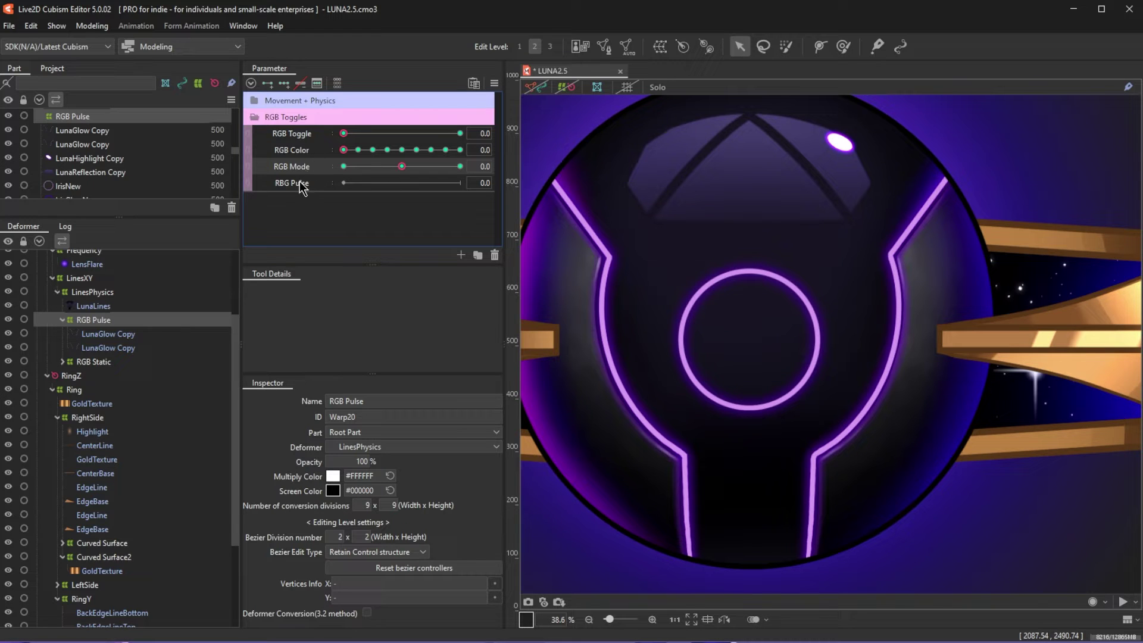
{"action": "left_click", "coordinate": [301, 185]}
{"action": "left_click", "coordinate": [269, 85]}
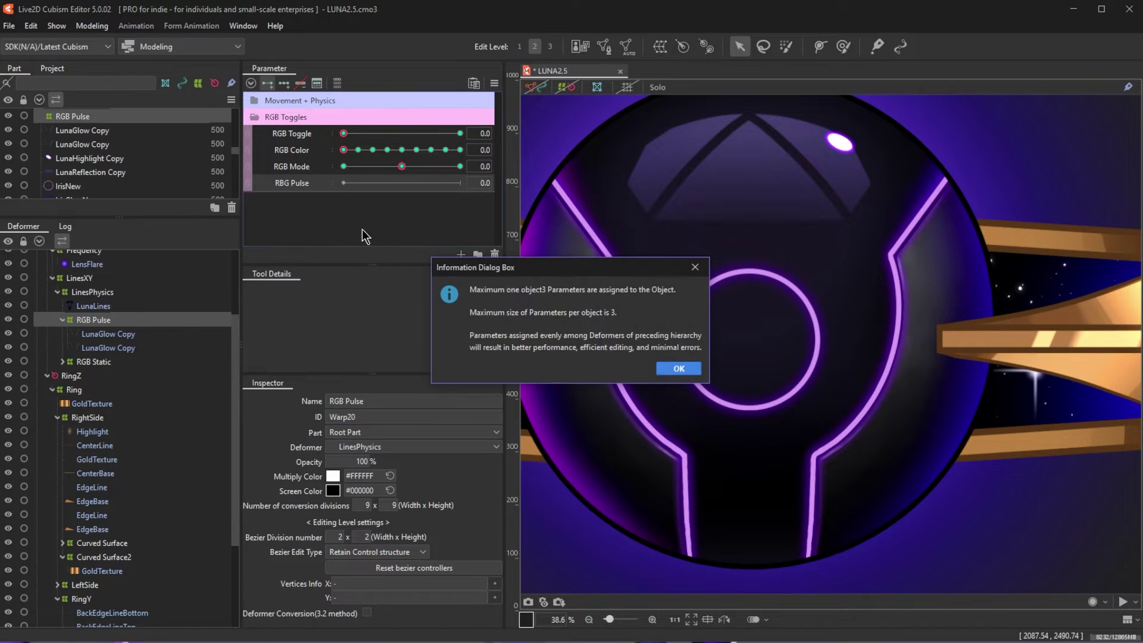
{"action": "left_click", "coordinate": [679, 369]}
{"action": "left_click", "coordinate": [298, 166]}
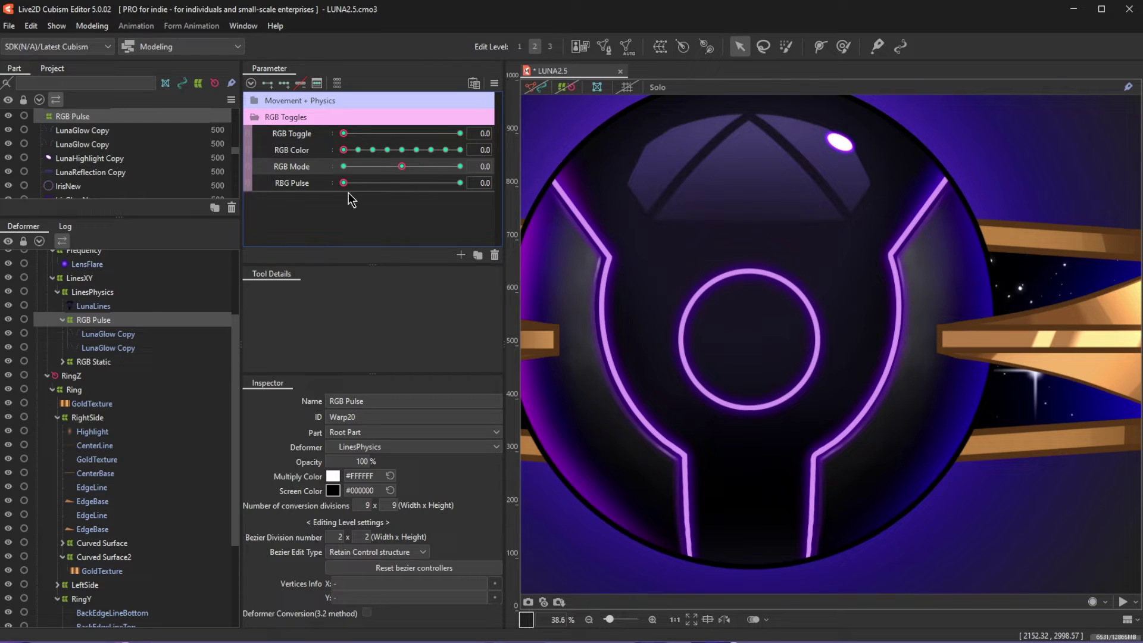
Open Multiple Keys Editing for the RGB Pulse deformer
{"action": "left_click", "coordinate": [93, 26]}
{"action": "mouse_move", "coordinate": [119, 72]}
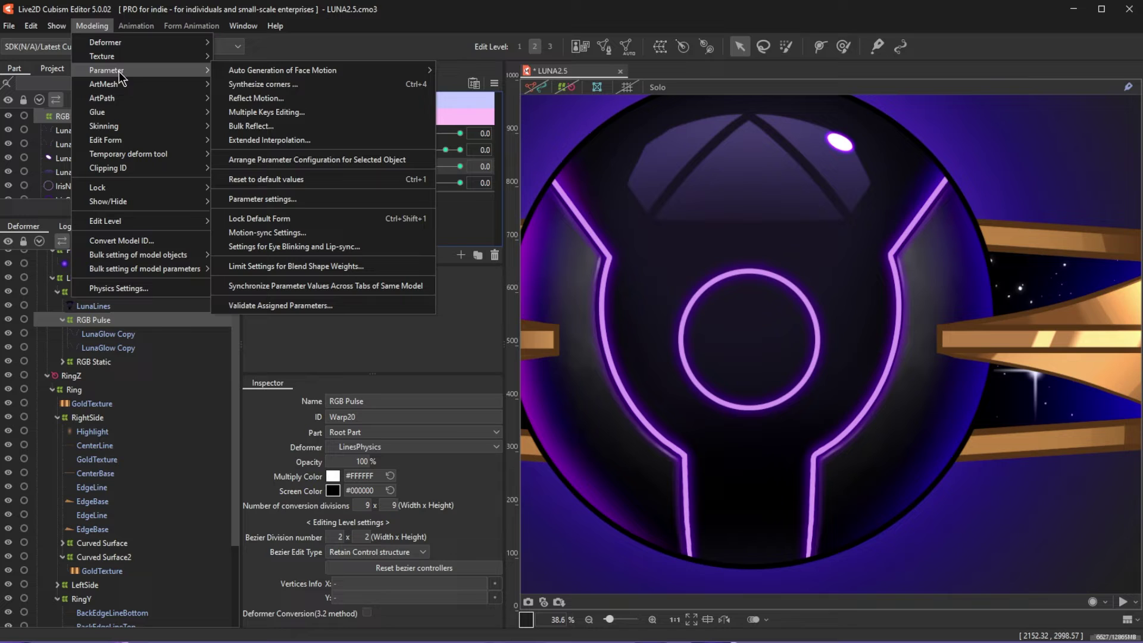
{"action": "left_click", "coordinate": [273, 113]}
{"action": "left_click_drag", "start_coordinate": [573, 147], "coordinate": [704, 219]}
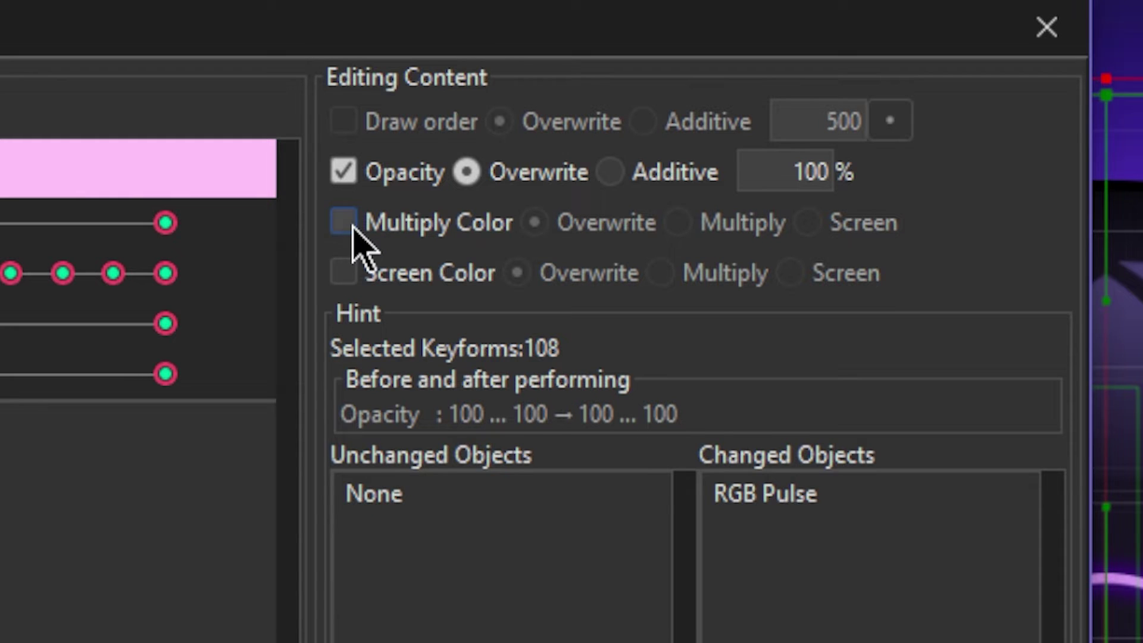
{"action": "left_click", "coordinate": [717, 288]}
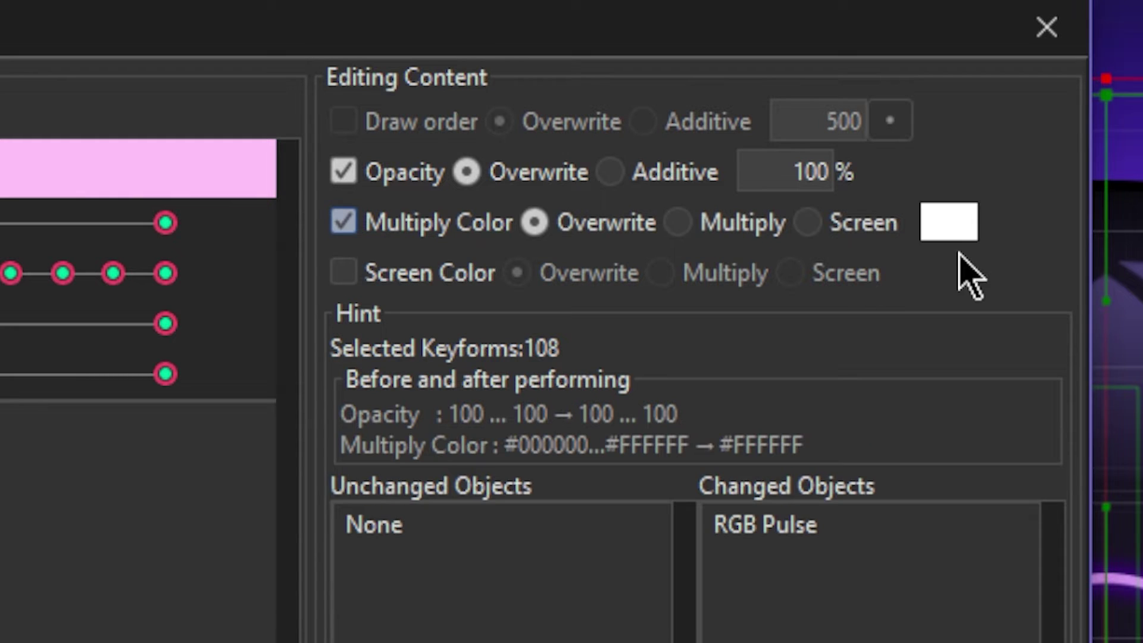
{"action": "left_click", "coordinate": [953, 223]}
{"action": "left_click", "coordinate": [33, 639]}
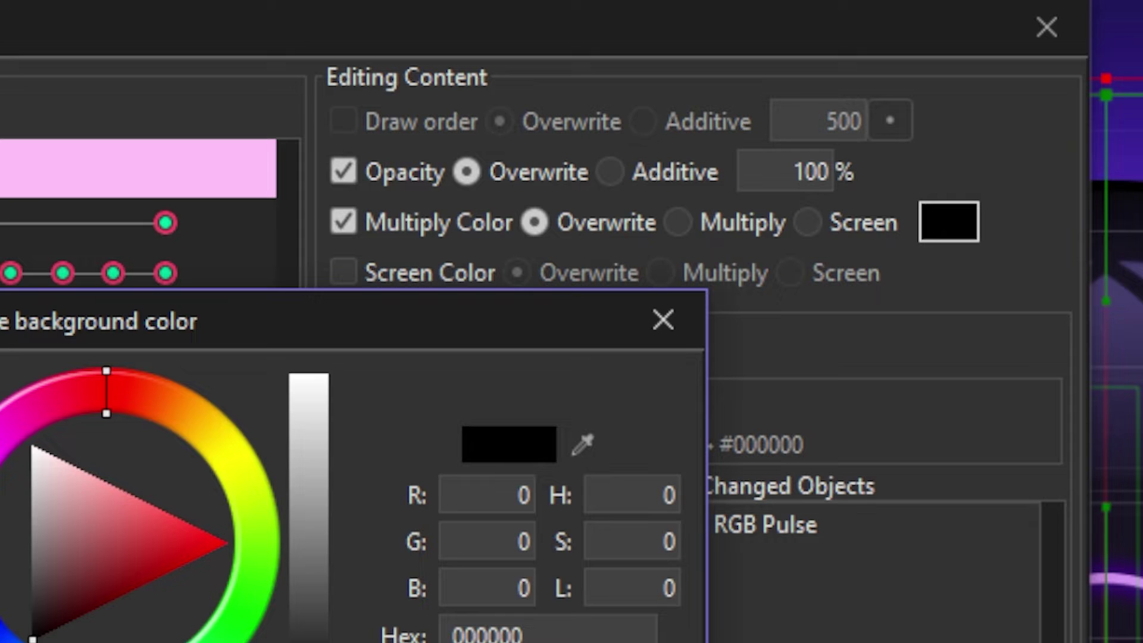
{"action": "left_click", "coordinate": [342, 275]}
{"action": "left_click", "coordinate": [343, 272]}
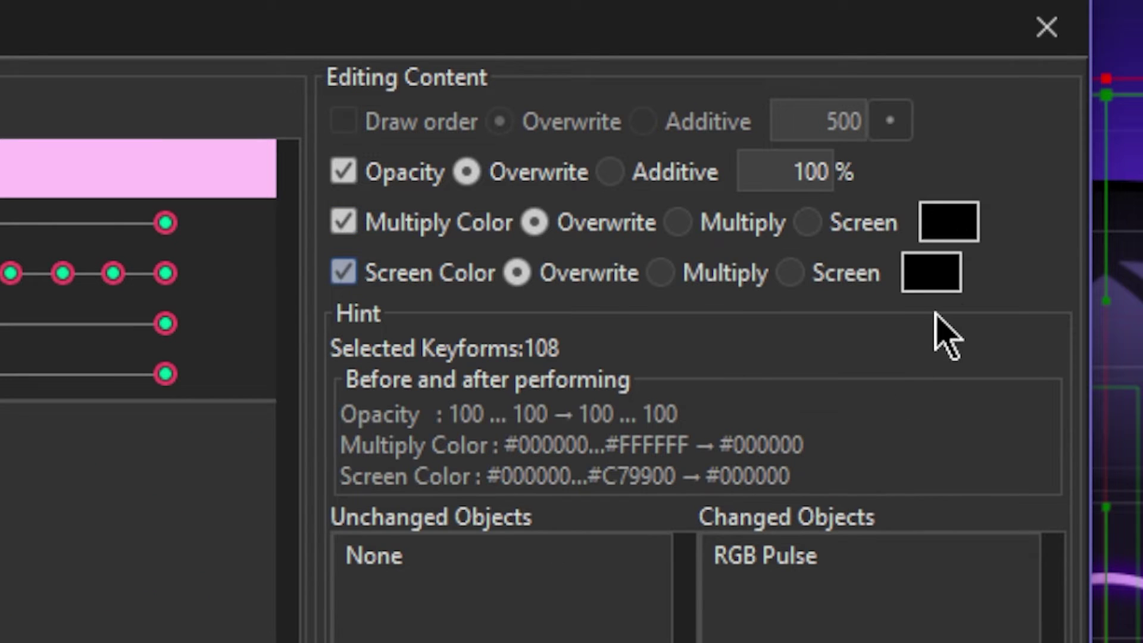
{"action": "left_click", "coordinate": [341, 275]}
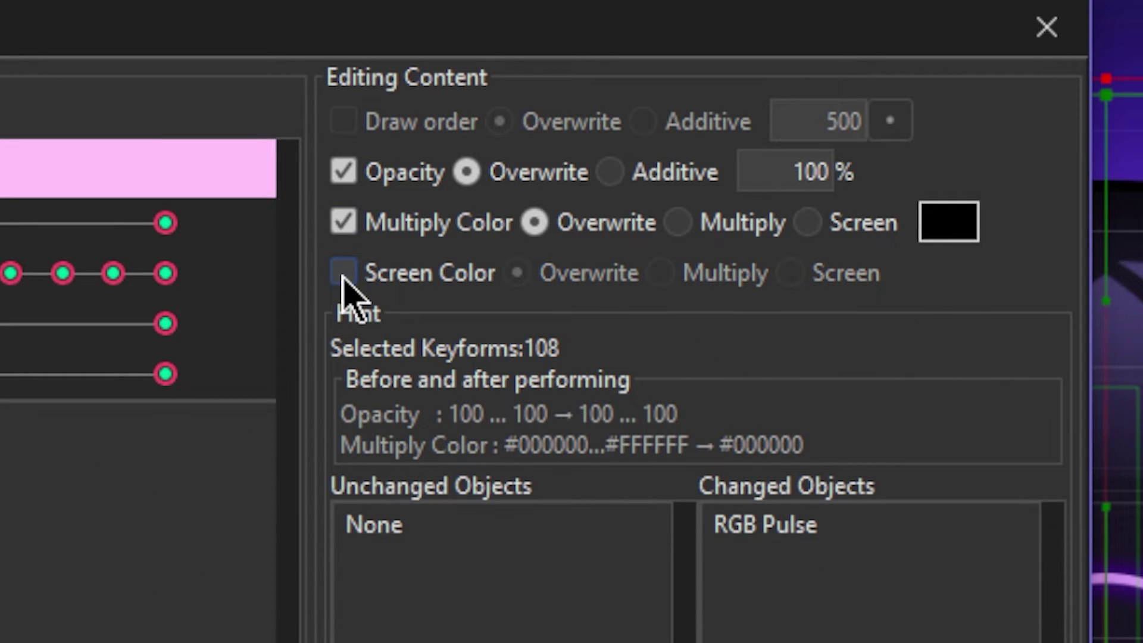
{"action": "left_click", "coordinate": [344, 224]}
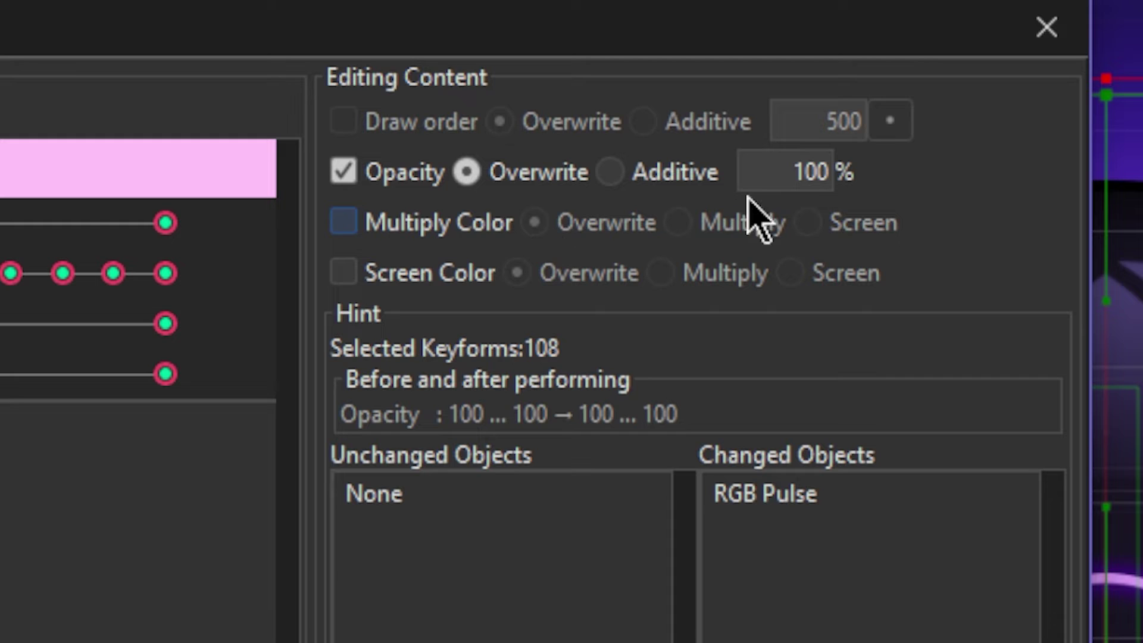
{"action": "double_click", "coordinate": [810, 176]}
{"action": "type", "text": "0"}
{"action": "key", "text": "Return"}
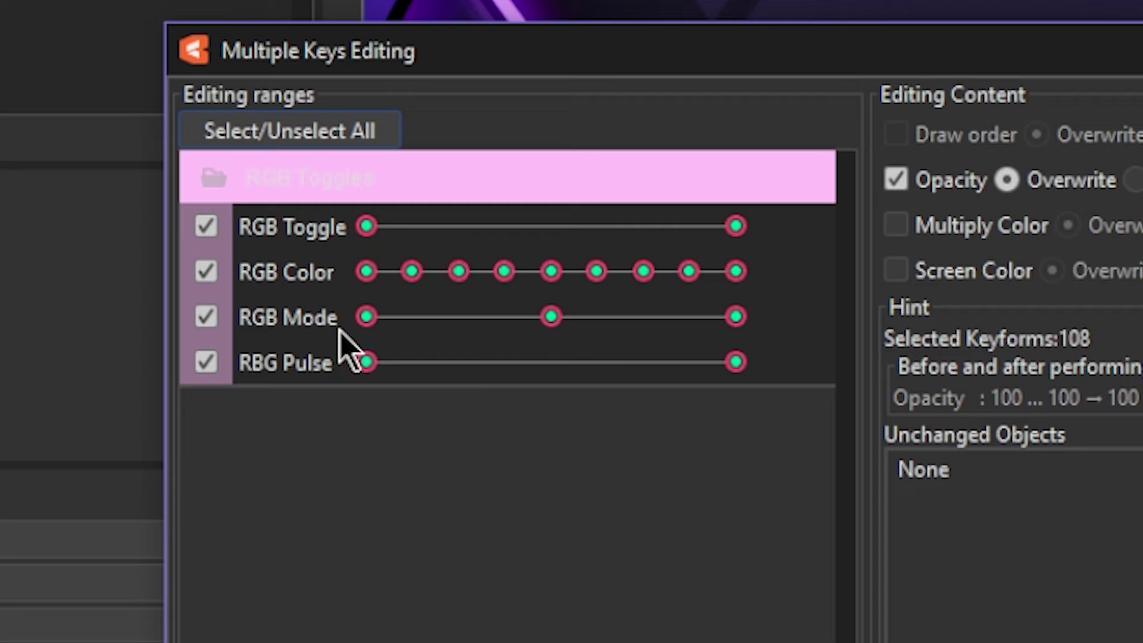
Limit the edit to RGB Mode -1 and overwrite RGB Pulse's Multiply and Screen colours with black #000000 across its keyforms
{"action": "left_click", "coordinate": [570, 315]}
{"action": "left_click", "coordinate": [738, 314]}
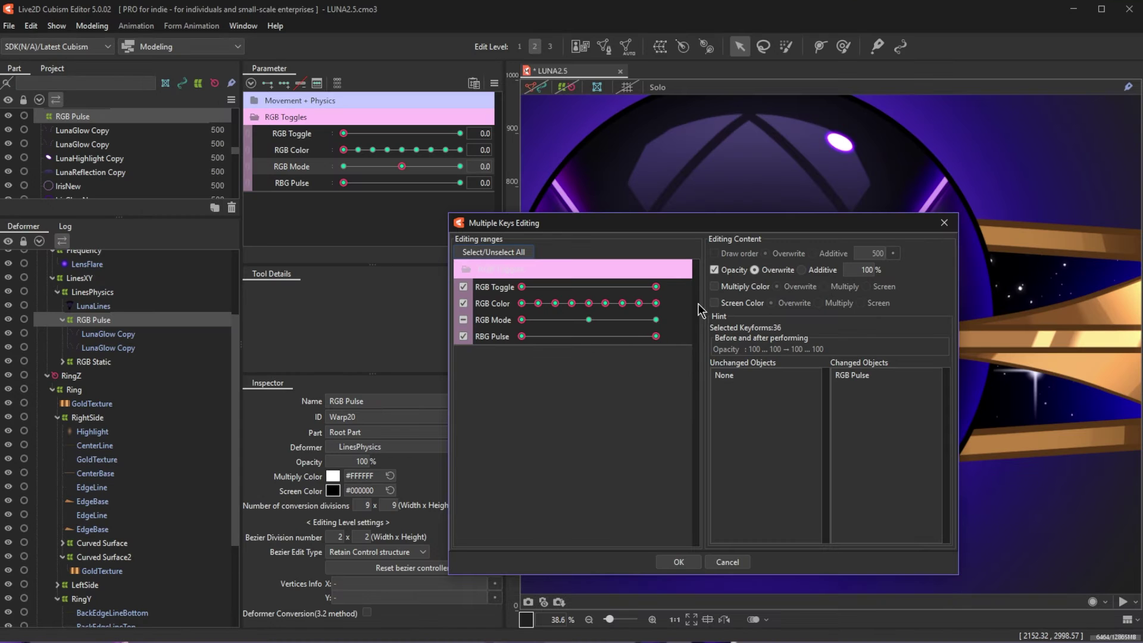
{"action": "left_click", "coordinate": [714, 286]}
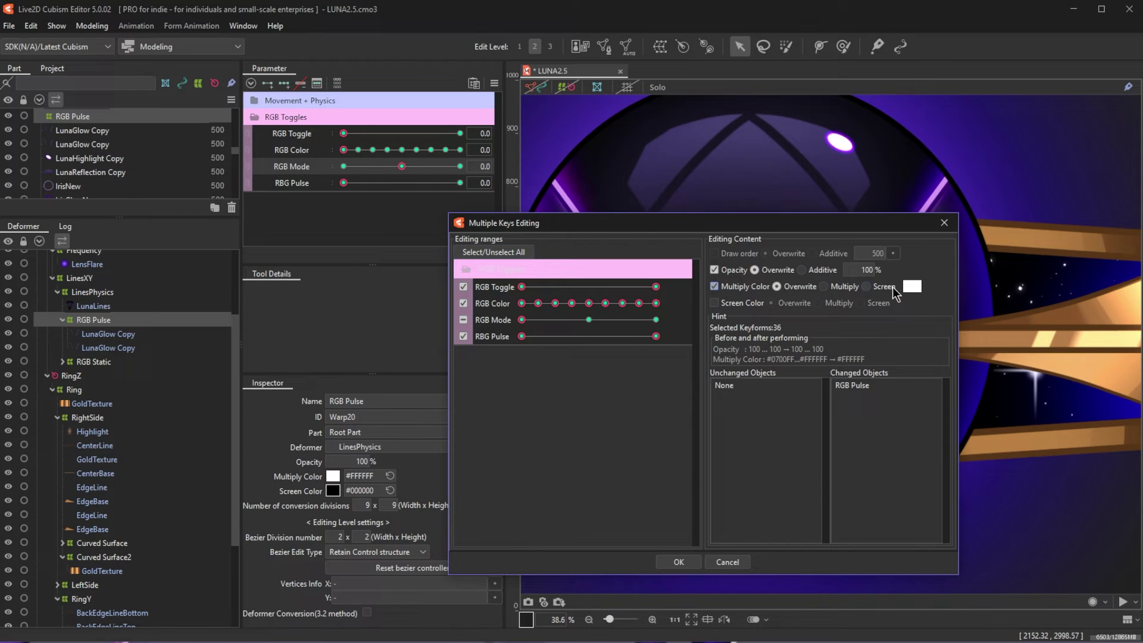
{"action": "left_click", "coordinate": [912, 287]}
{"action": "left_click", "coordinate": [636, 405]}
{"action": "left_click", "coordinate": [677, 465]}
{"action": "left_click", "coordinate": [732, 303]}
{"action": "left_click", "coordinate": [906, 303]}
{"action": "left_click", "coordinate": [679, 463]}
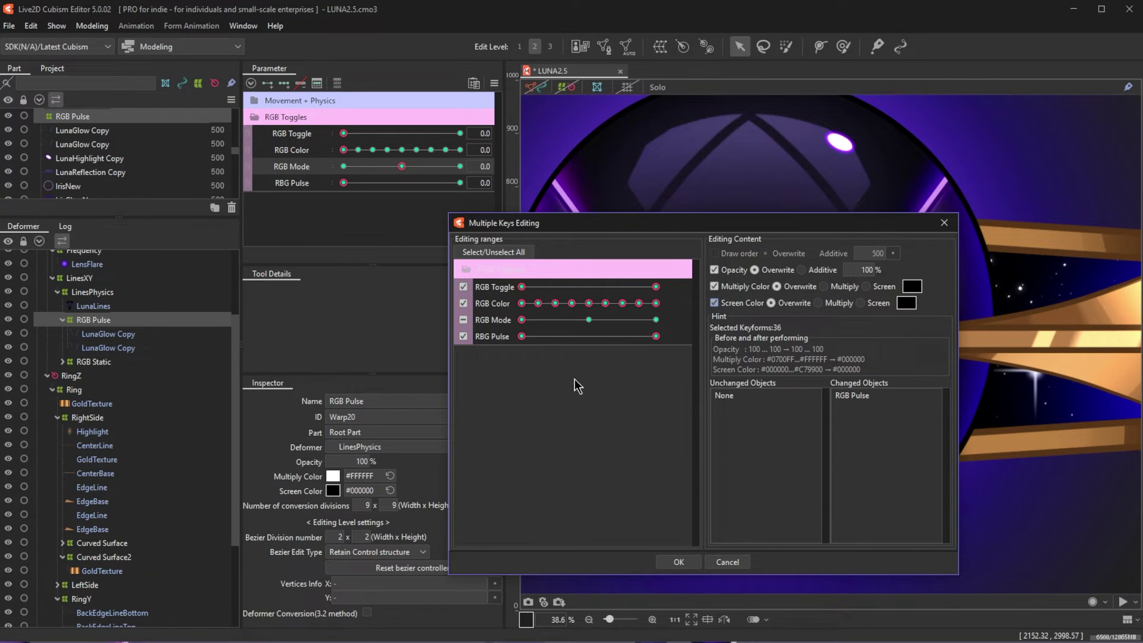
{"action": "left_click", "coordinate": [679, 562]}
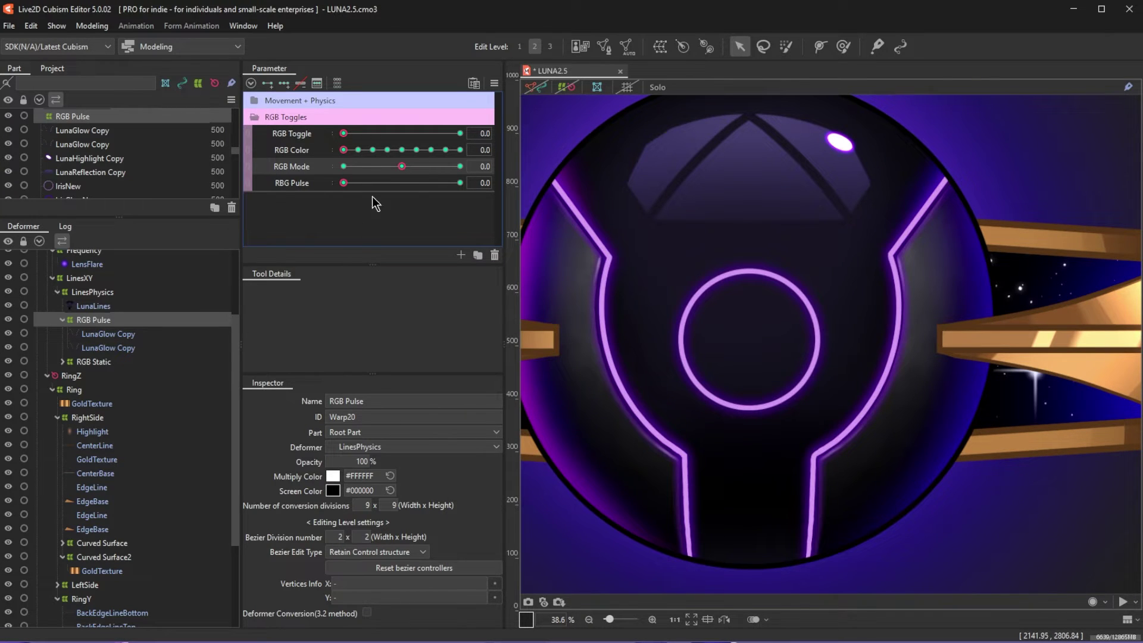
Check the RGB Pulse lines at RGB Mode -1 while varying RGB Toggle and RGB Color
{"action": "left_click_drag", "start_coordinate": [401, 166], "coordinate": [328, 176]}
{"action": "left_click_drag", "start_coordinate": [344, 133], "coordinate": [361, 154]}
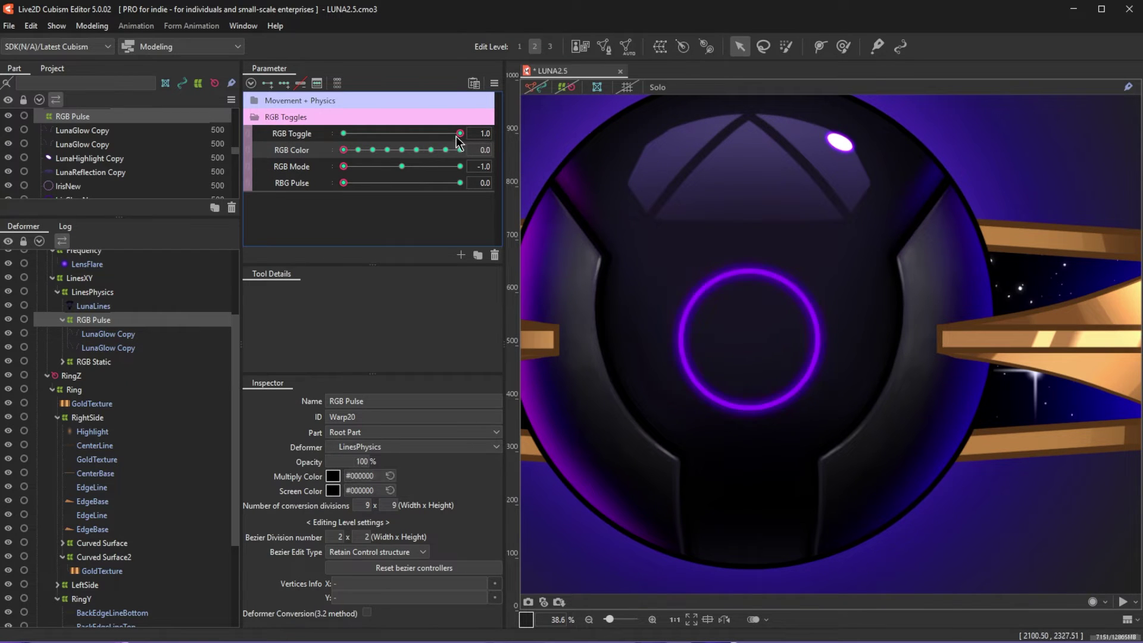
{"action": "left_click", "coordinate": [343, 133]}
{"action": "left_click", "coordinate": [445, 149]}
{"action": "left_click", "coordinate": [343, 149]}
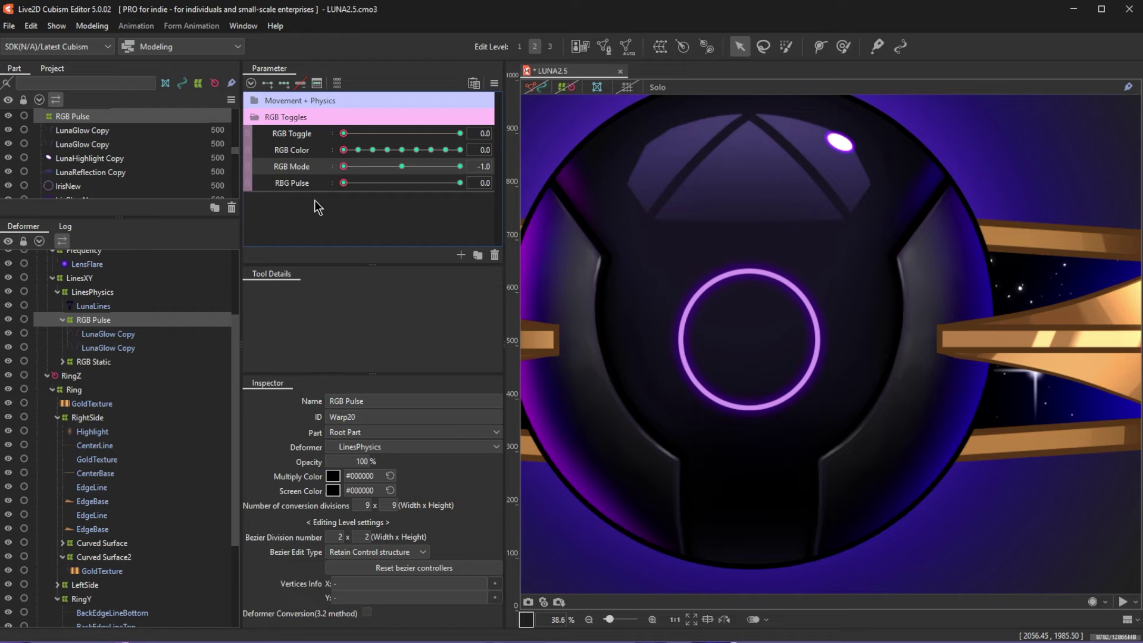
Bulk-overwrite RGB Pulse's Multiply and Screen colours with black #000000 for all keyforms at RGB Mode 0 and RBG Pulse 0
{"action": "left_click", "coordinate": [302, 186]}
{"action": "left_click", "coordinate": [92, 26]}
{"action": "mouse_move", "coordinate": [119, 70]}
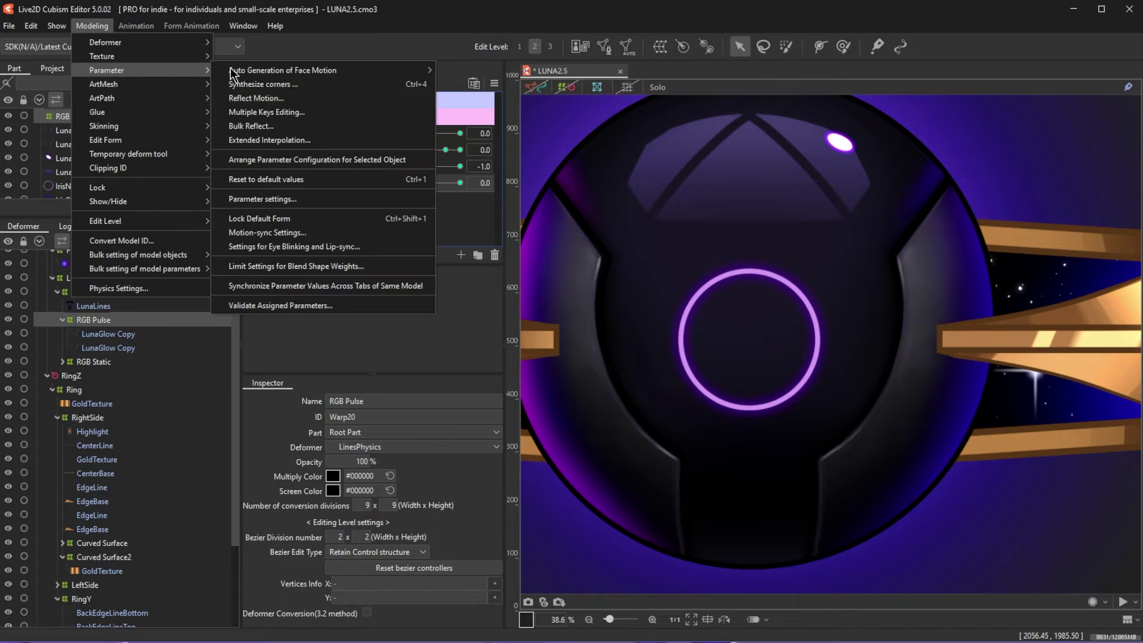
{"action": "left_click", "coordinate": [263, 107]}
{"action": "left_click", "coordinate": [288, 333]}
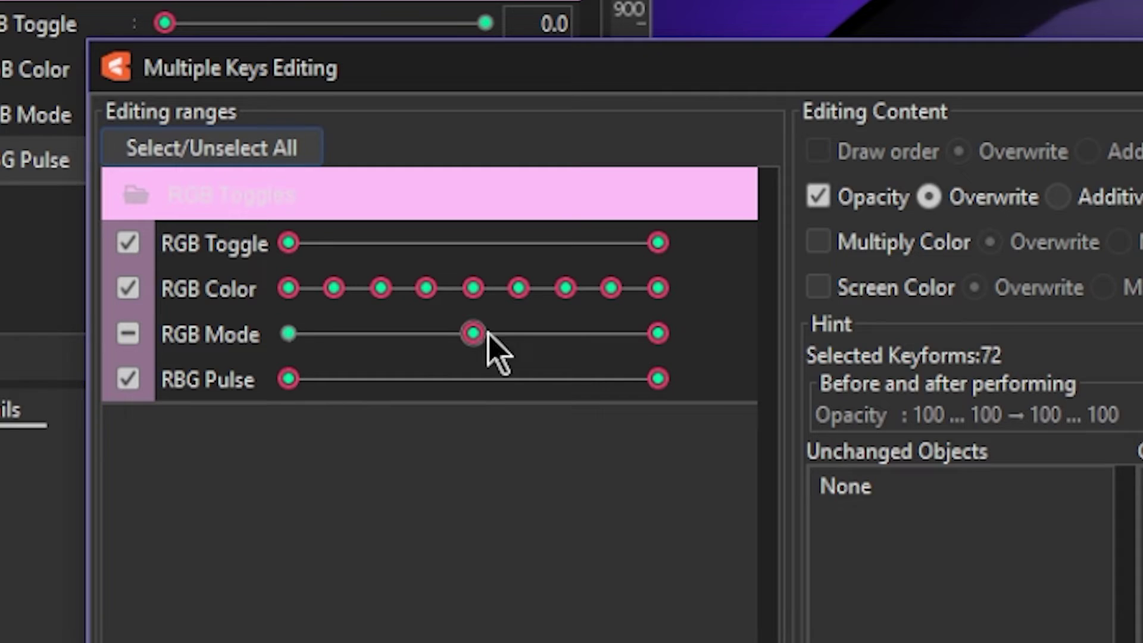
{"action": "left_click", "coordinate": [657, 333]}
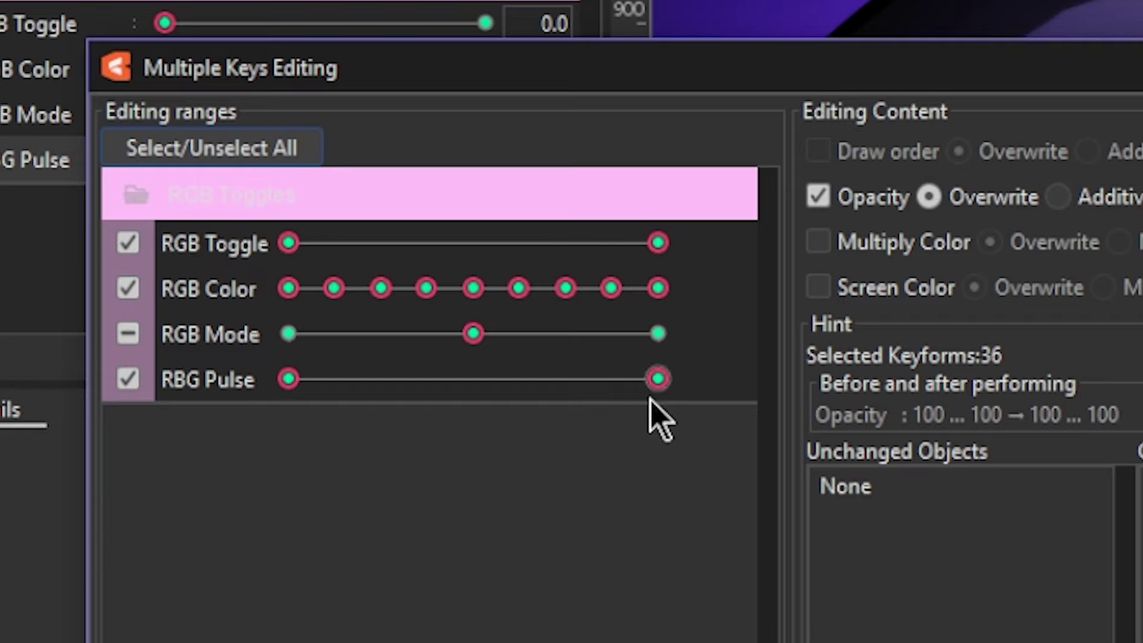
{"action": "left_click", "coordinate": [658, 379]}
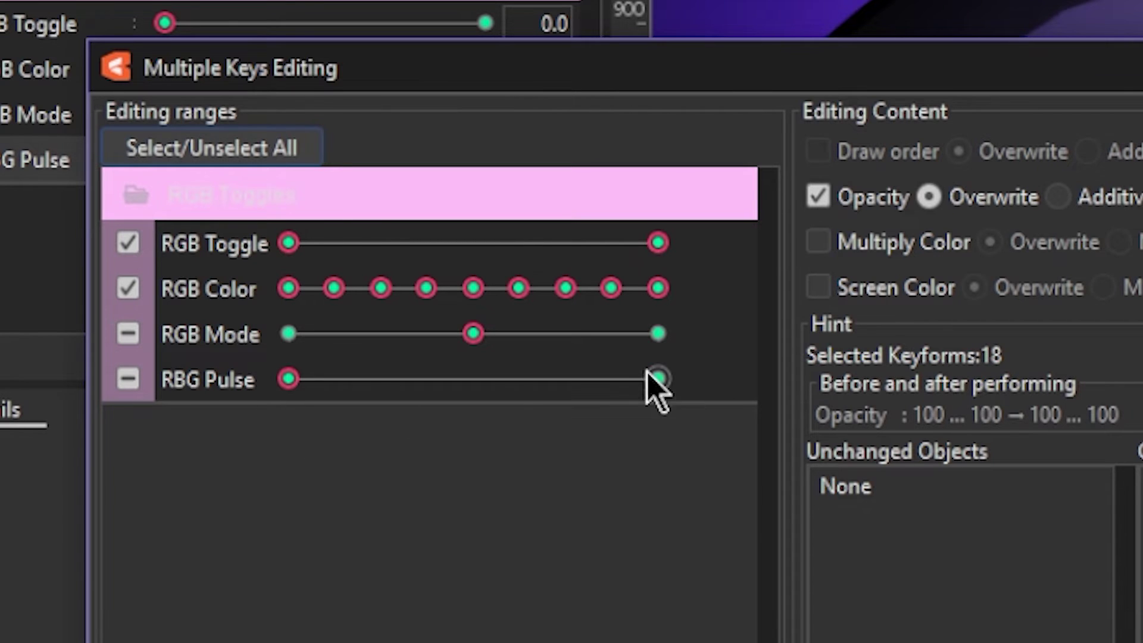
{"action": "left_click", "coordinate": [817, 241]}
{"action": "left_click", "coordinate": [778, 213]}
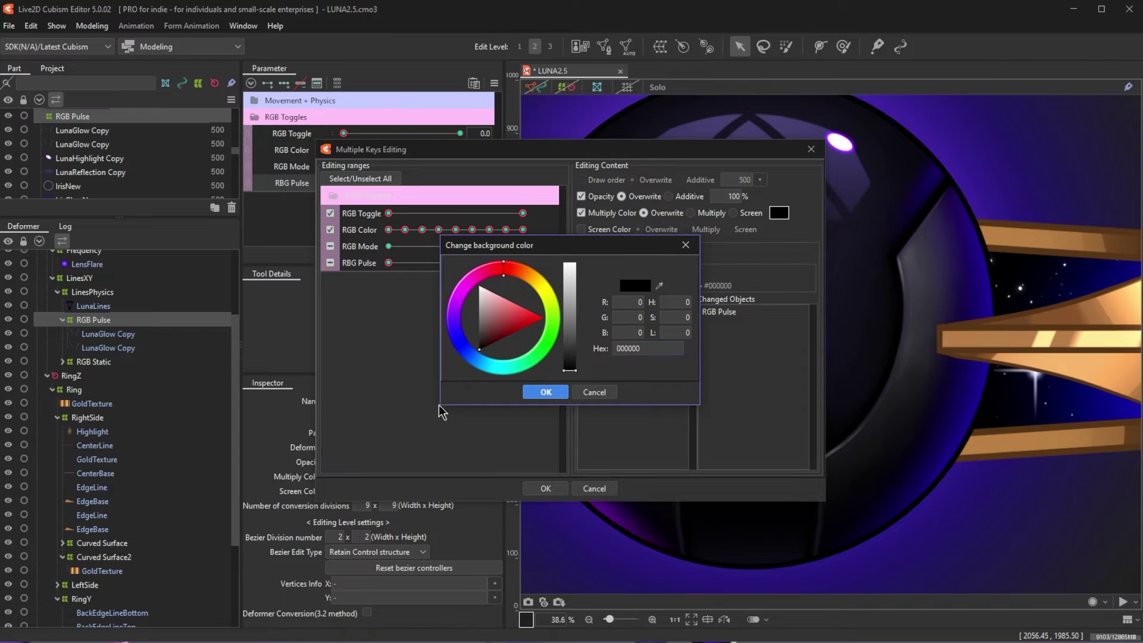
{"action": "left_click", "coordinate": [545, 392]}
{"action": "left_click", "coordinate": [581, 229]}
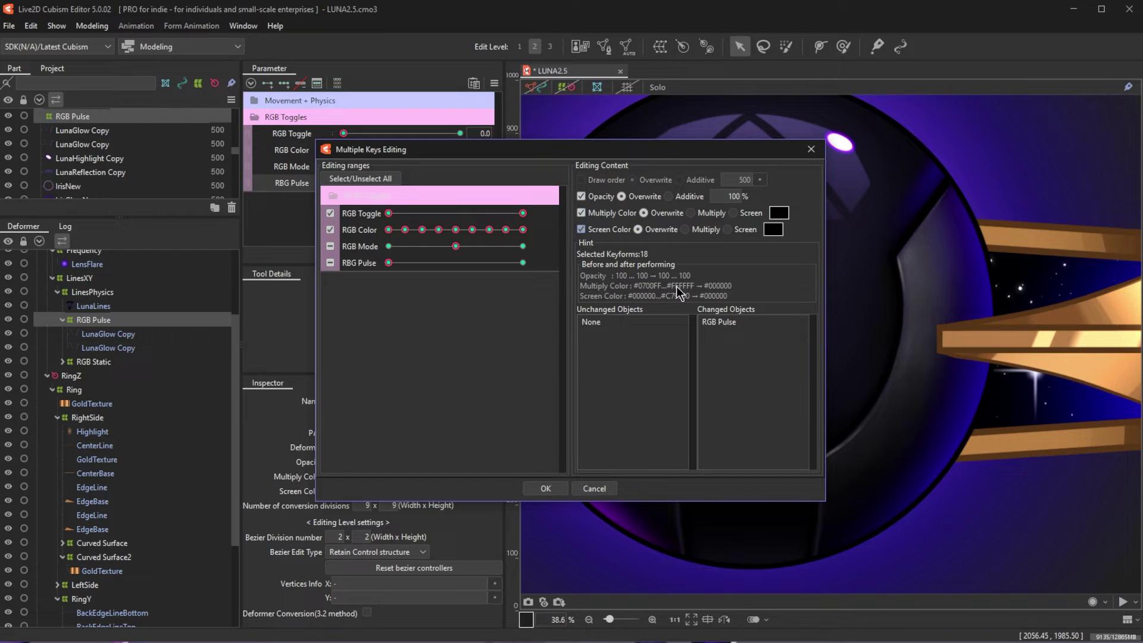
{"action": "left_click", "coordinate": [555, 488]}
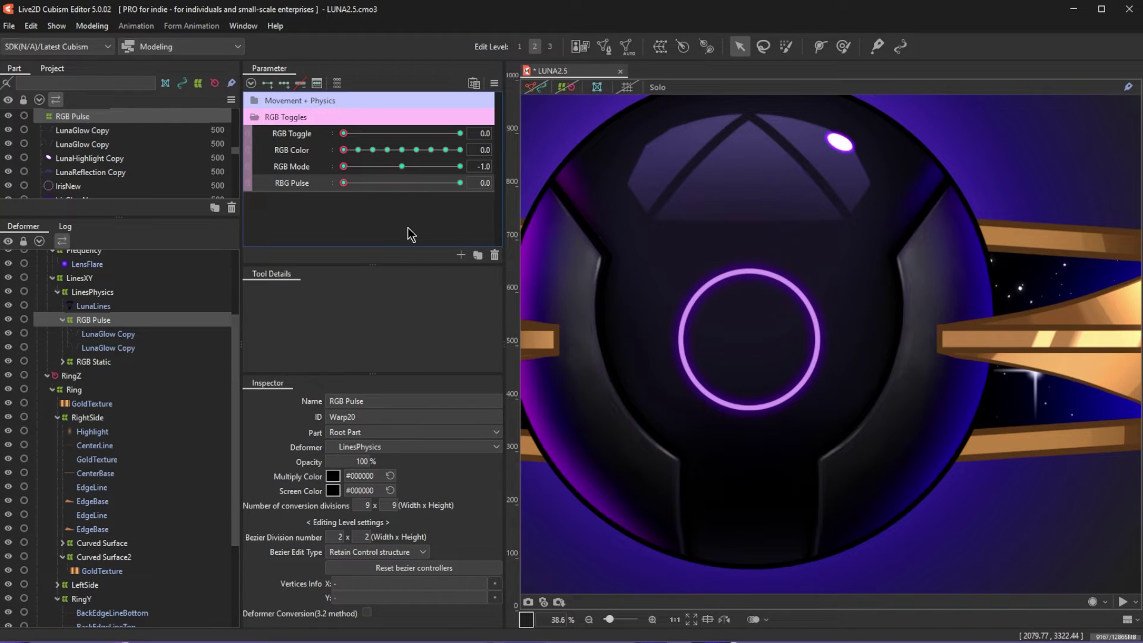
Reset the parameters to default and check the glowing lines across the RGB Mode and RBG Pulse values
{"action": "left_click", "coordinate": [494, 83]}
{"action": "left_click", "coordinate": [554, 79]}
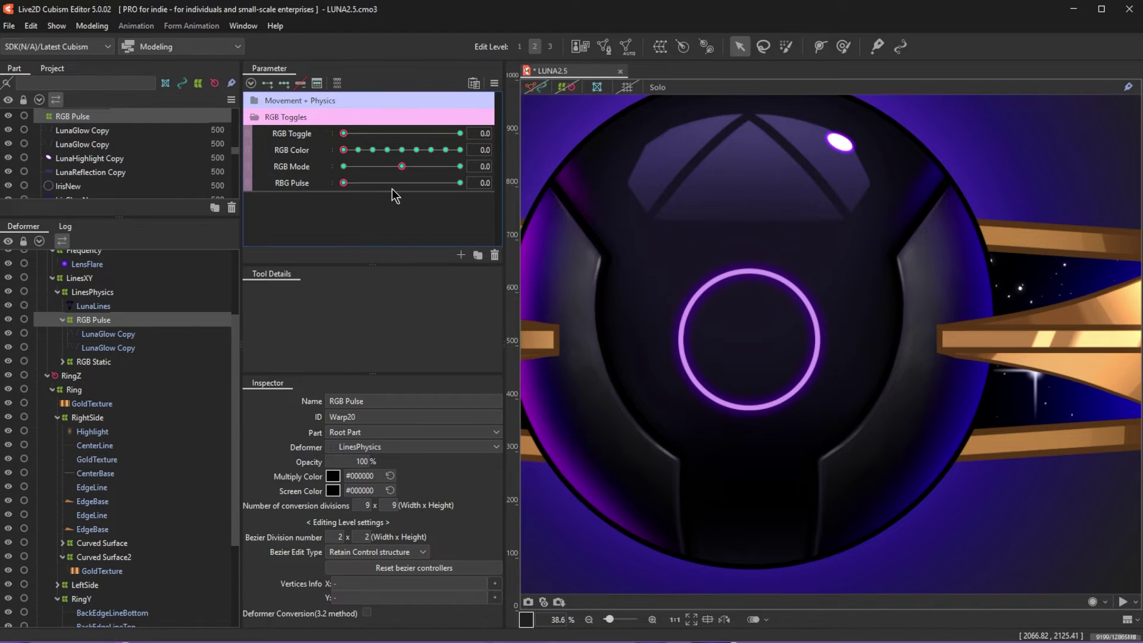
{"action": "left_click_drag", "start_coordinate": [361, 187], "coordinate": [248, 244]}
{"action": "left_click_drag", "start_coordinate": [404, 170], "coordinate": [308, 196]}
{"action": "left_click", "coordinate": [355, 184]}
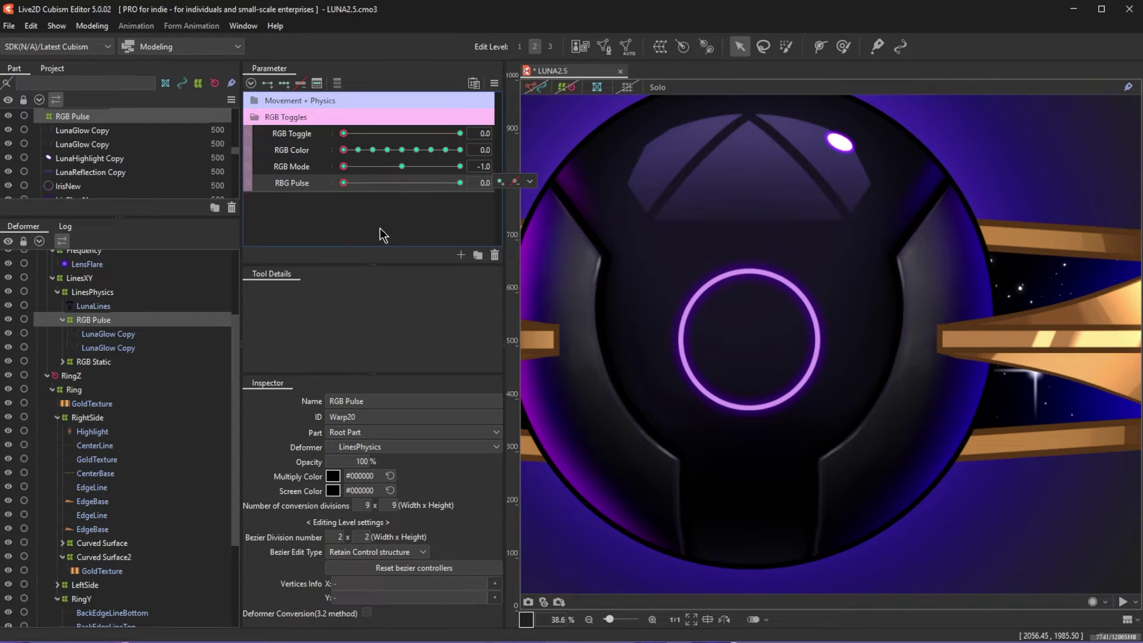
Reset all parameters to their default values and save the model
{"action": "left_click", "coordinate": [494, 84]}
{"action": "left_click", "coordinate": [517, 85]}
{"action": "key", "text": "ctrl+s"}
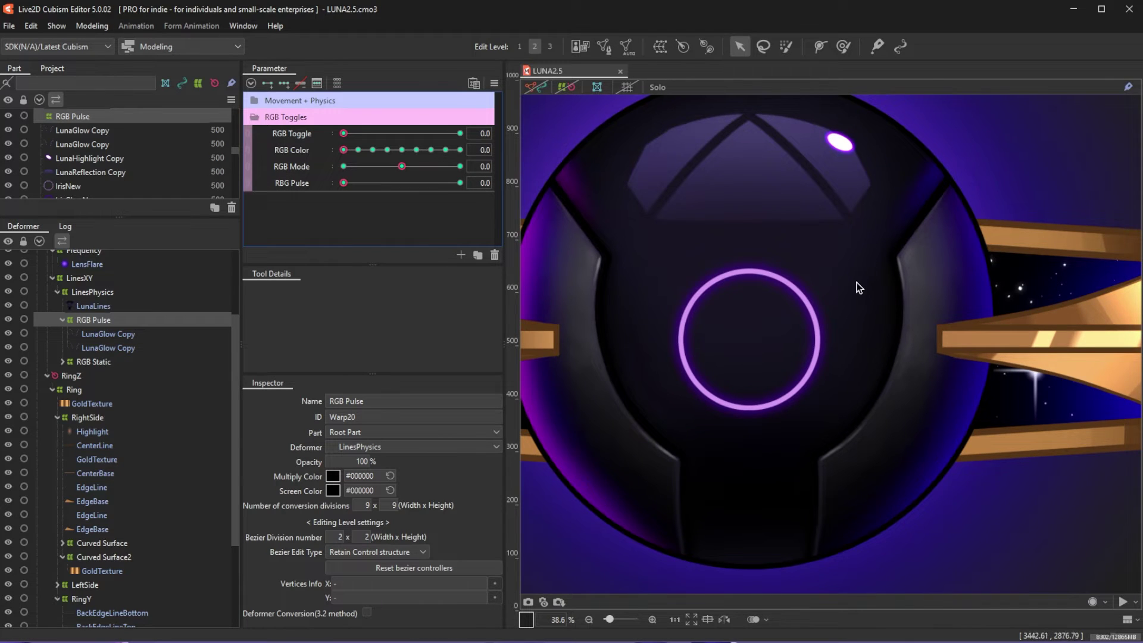
{"action": "scroll", "coordinate": [857, 287], "scroll_direction": "down", "scroll_amount": 2}
{"action": "scroll", "coordinate": [726, 269], "scroll_direction": "up", "scroll_amount": 2}
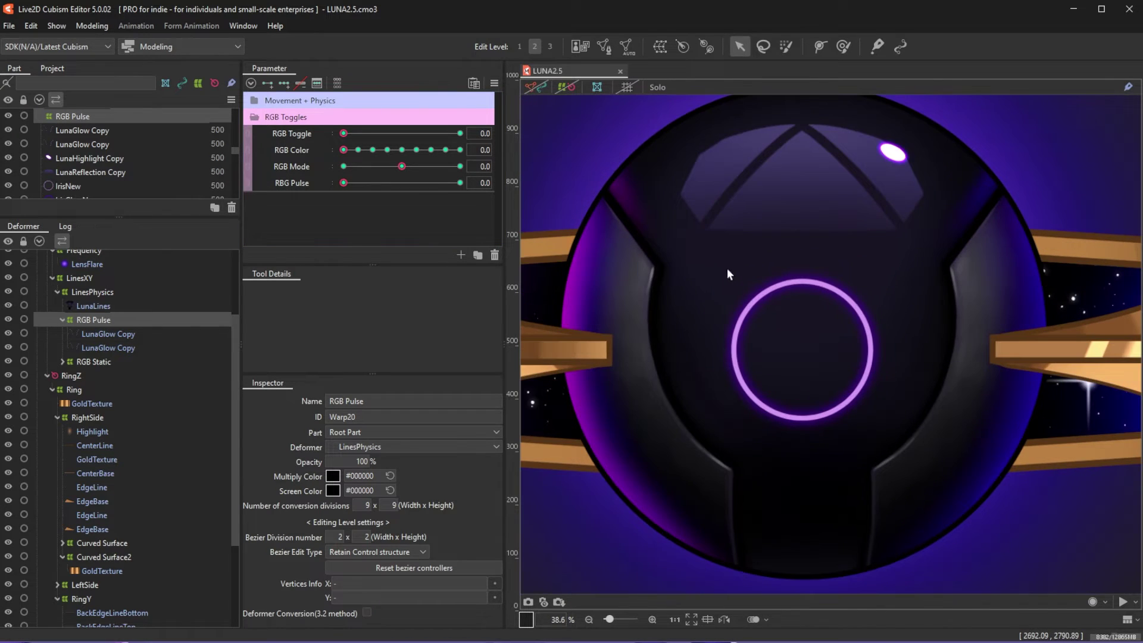
Start a new animation of the LUNA2.5 model in the Animation workspace for SDK (Unity), and expand its Live2D Parameters tracks
{"action": "left_click", "coordinate": [177, 48]}
{"action": "left_click", "coordinate": [170, 84]}
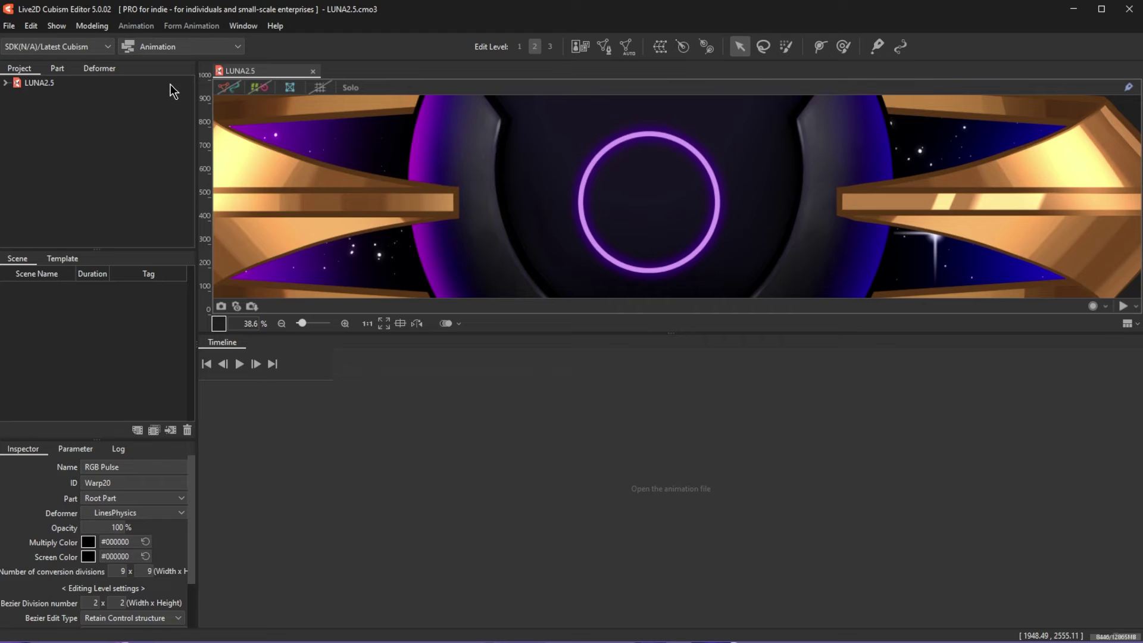
{"action": "left_click", "coordinate": [38, 83]}
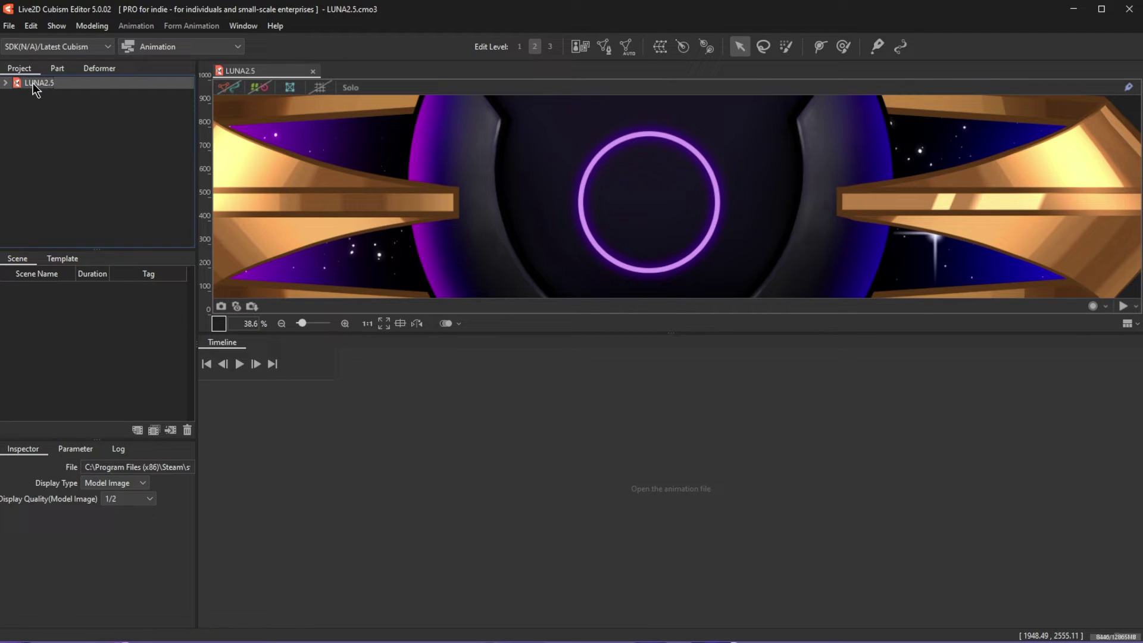
{"action": "left_click", "coordinate": [610, 502]}
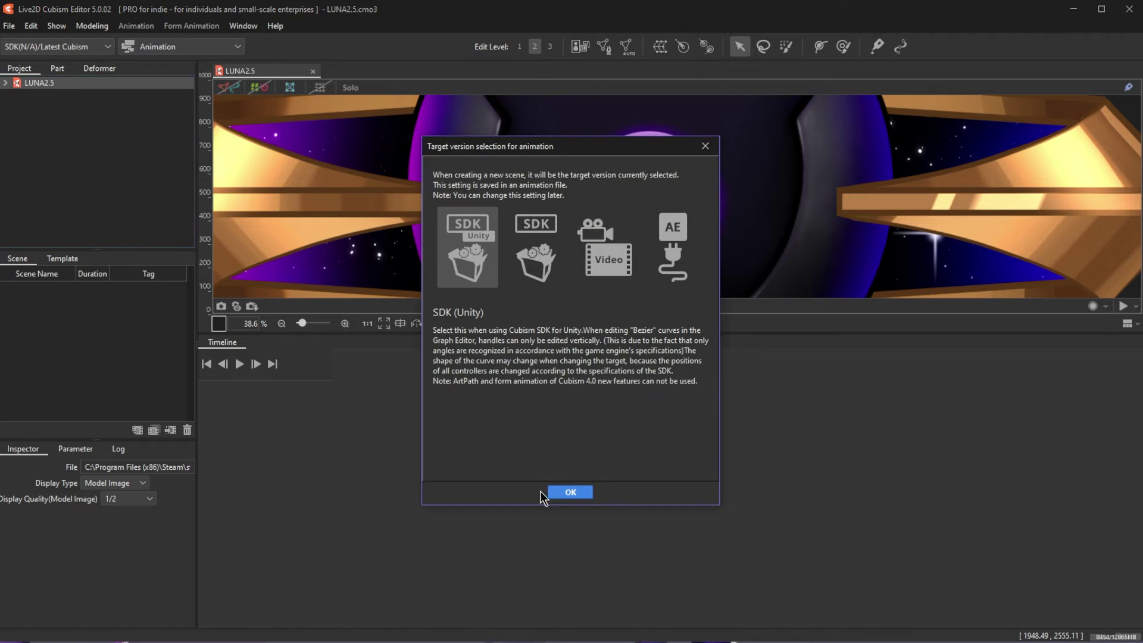
{"action": "left_click", "coordinate": [580, 492]}
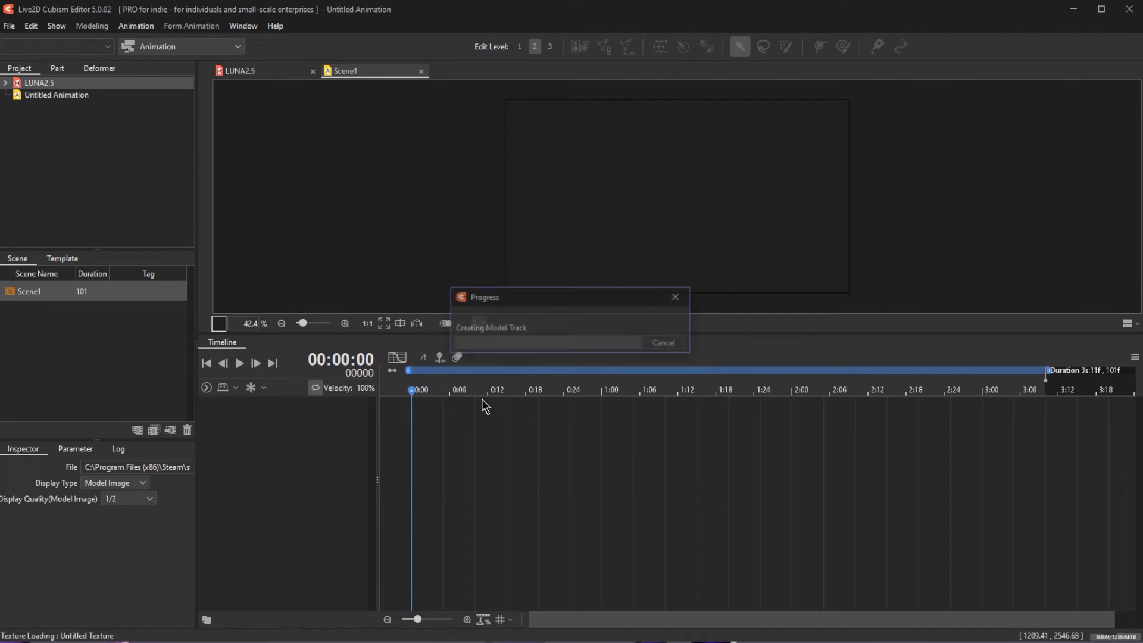
{"action": "scroll", "coordinate": [638, 226], "scroll_direction": "down", "scroll_amount": 3}
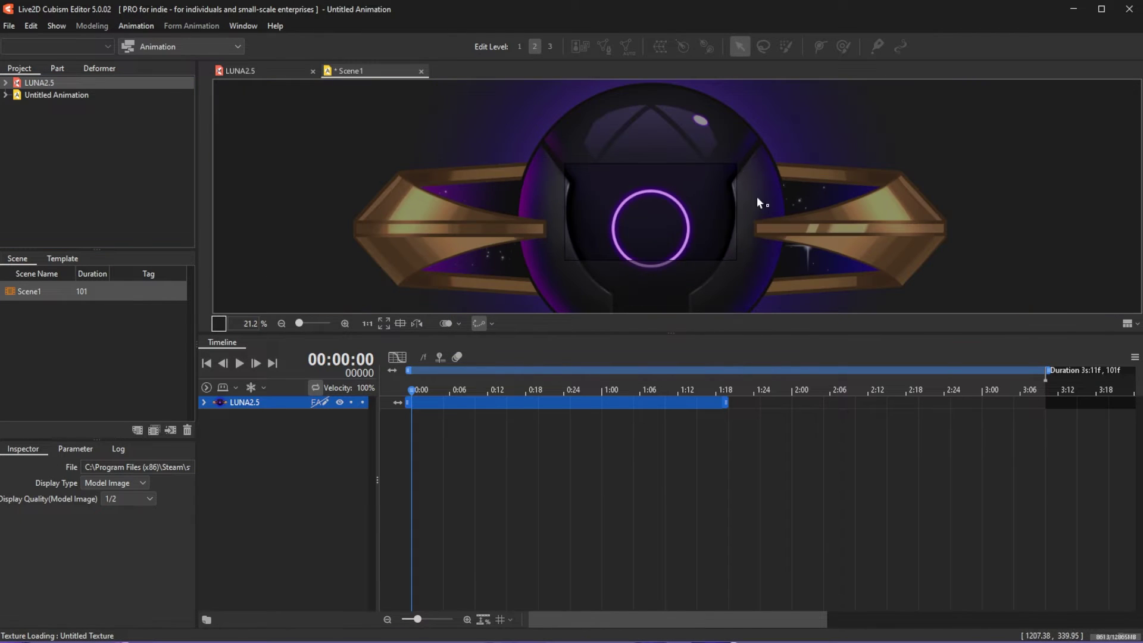
{"action": "scroll", "coordinate": [632, 190], "scroll_direction": "up", "scroll_amount": 3}
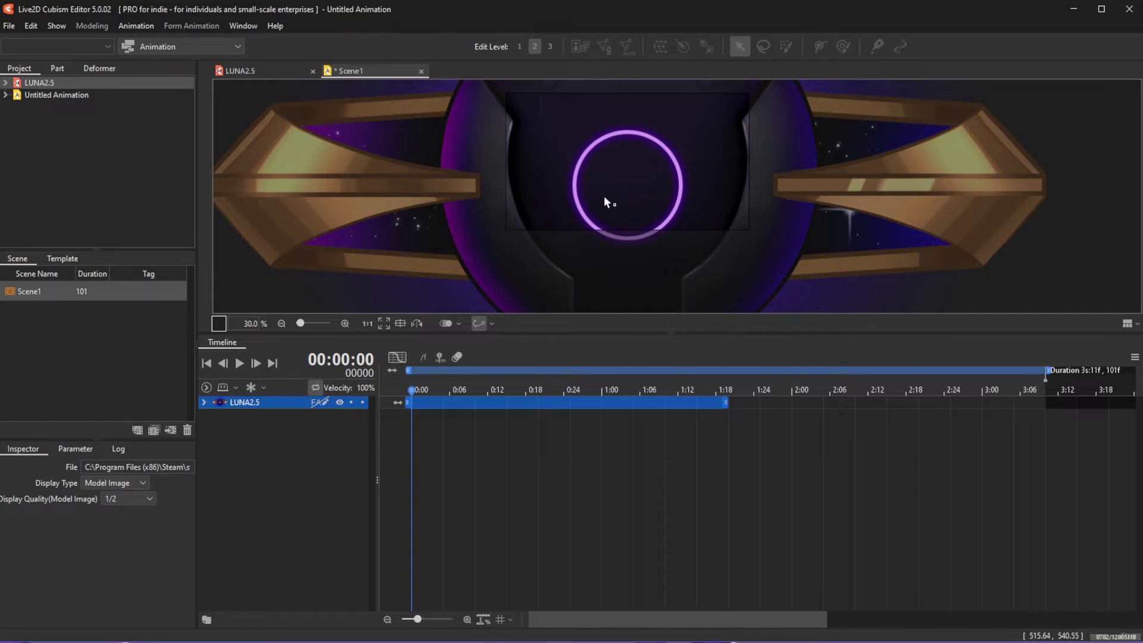
{"action": "left_click", "coordinate": [203, 403]}
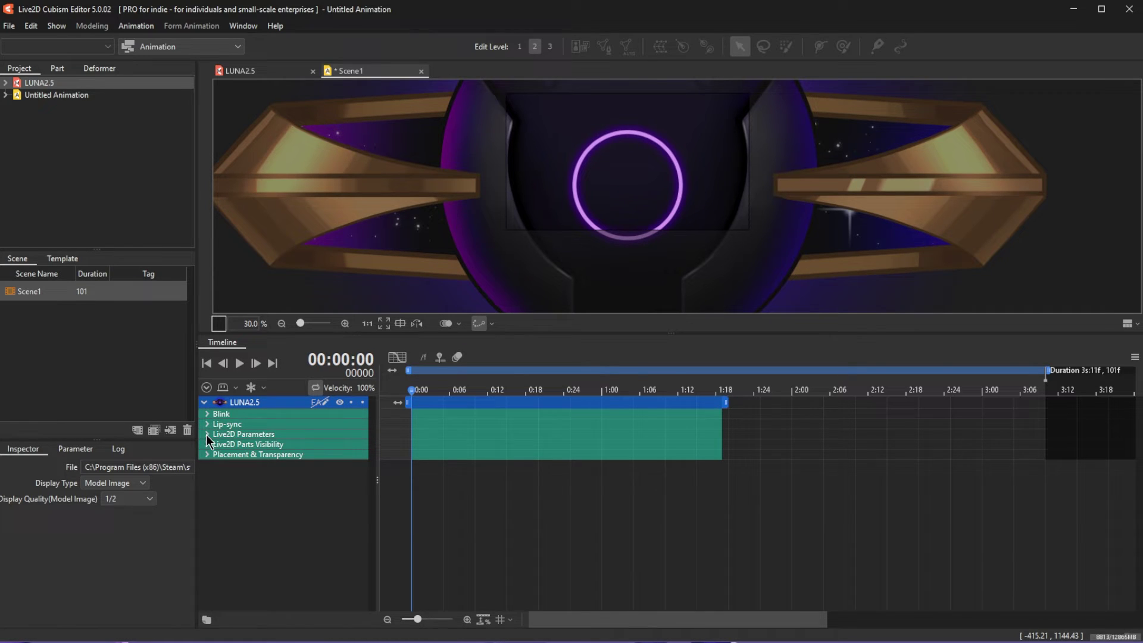
{"action": "left_click", "coordinate": [207, 434]}
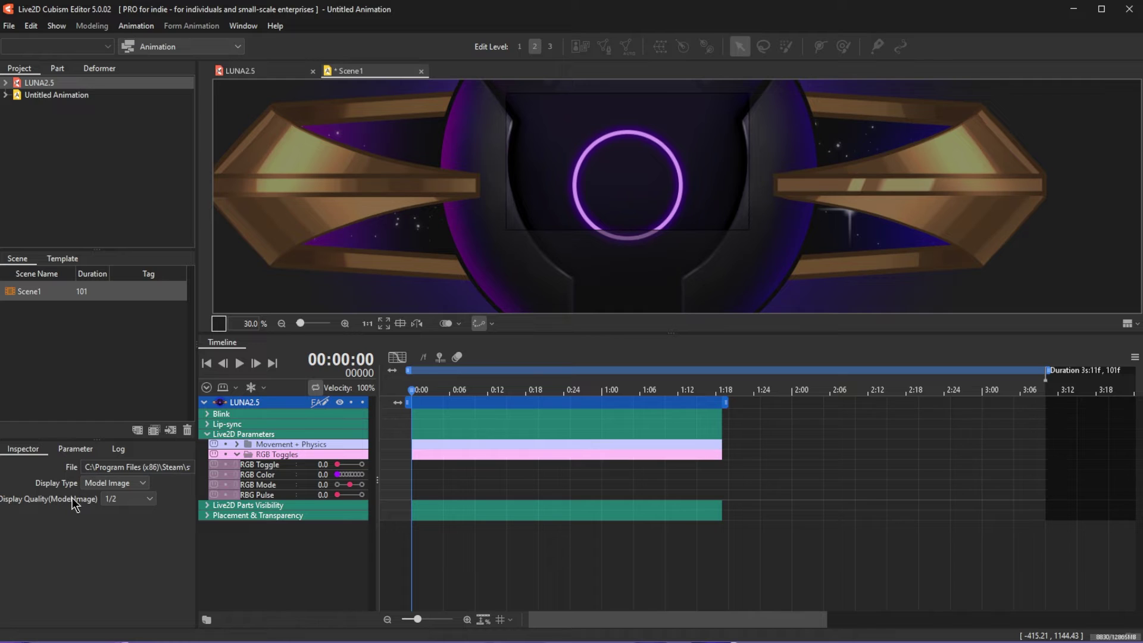
Rename Scene1 to RainbowIdle and set its duration to 00:00:04:00
{"action": "left_click", "coordinate": [39, 291]}
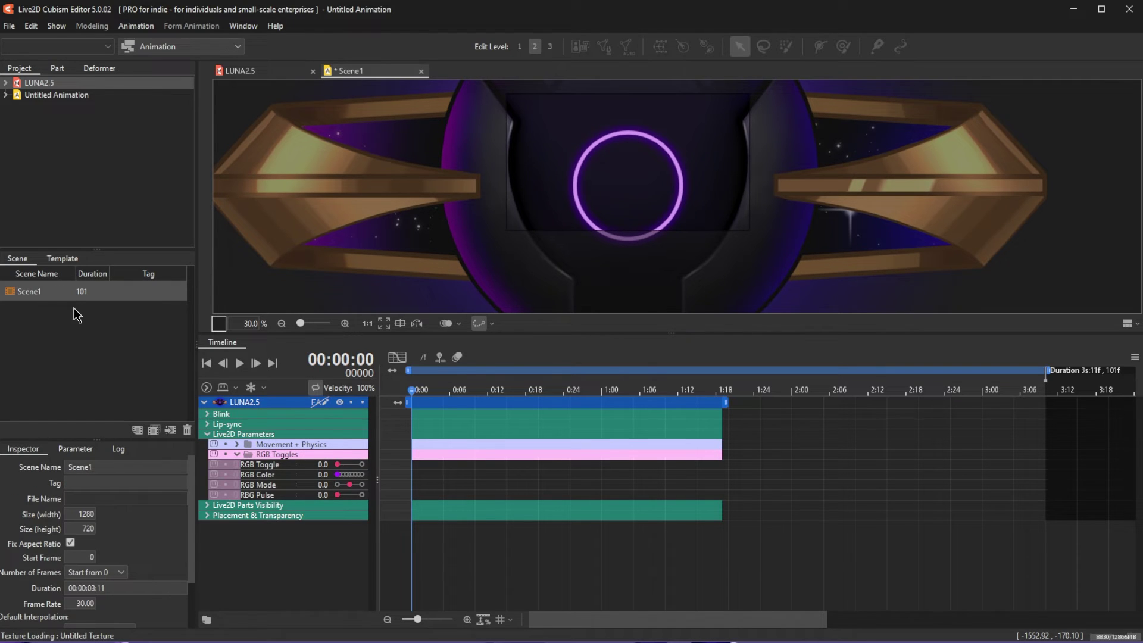
{"action": "double_click", "coordinate": [98, 467]}
{"action": "type", "text": "RainbowIdle"}
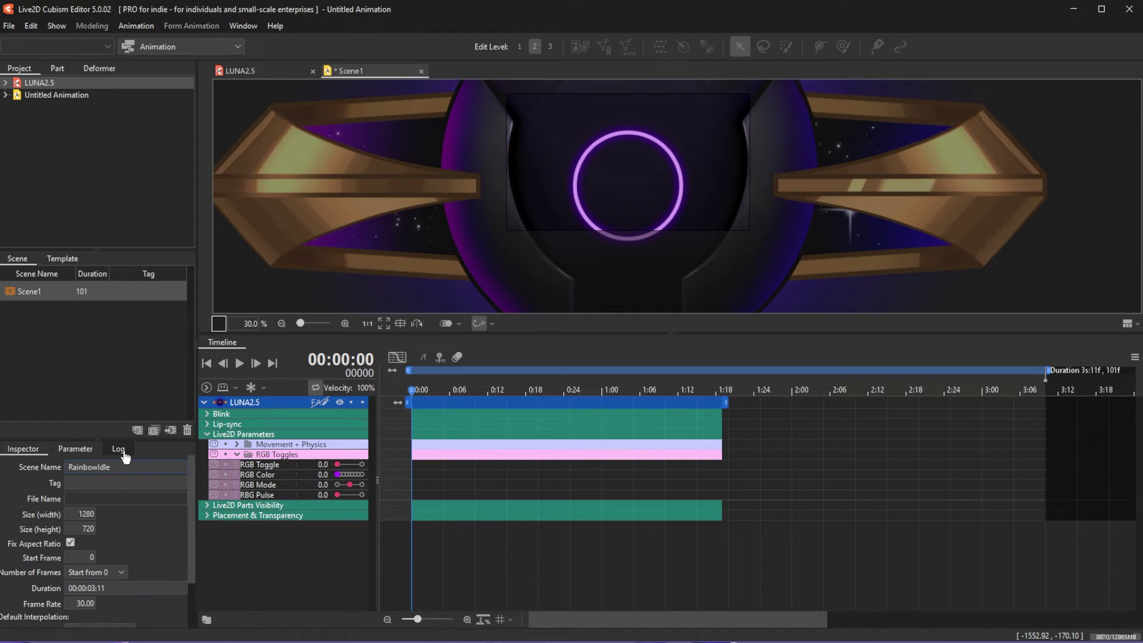
{"action": "left_click_drag", "start_coordinate": [88, 588], "coordinate": [126, 595]}
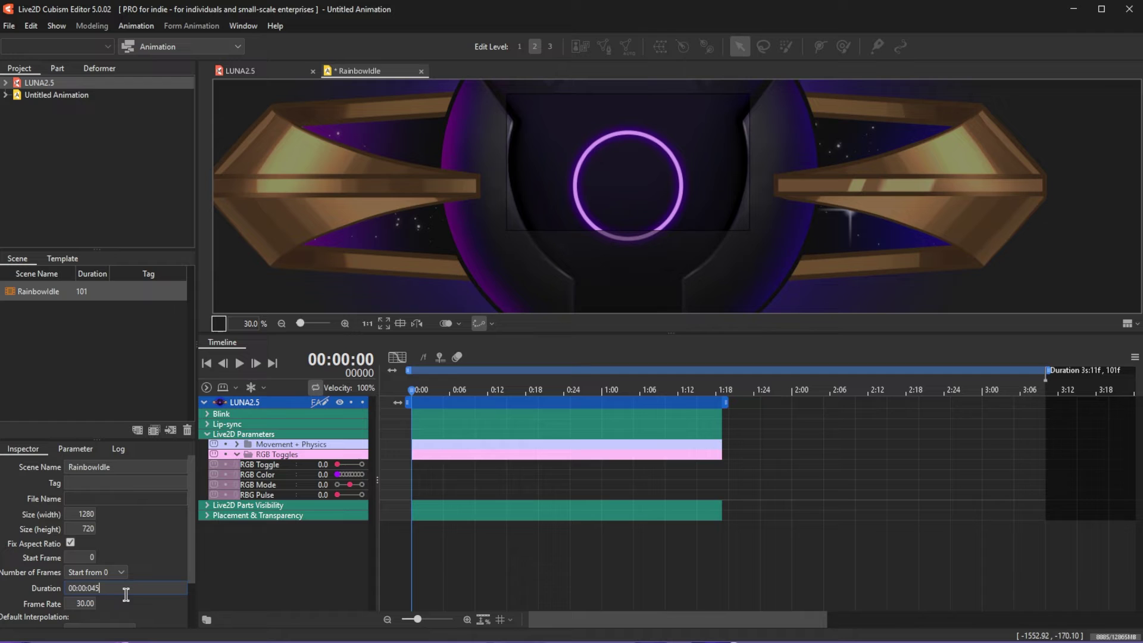
{"action": "key", "text": "Return"}
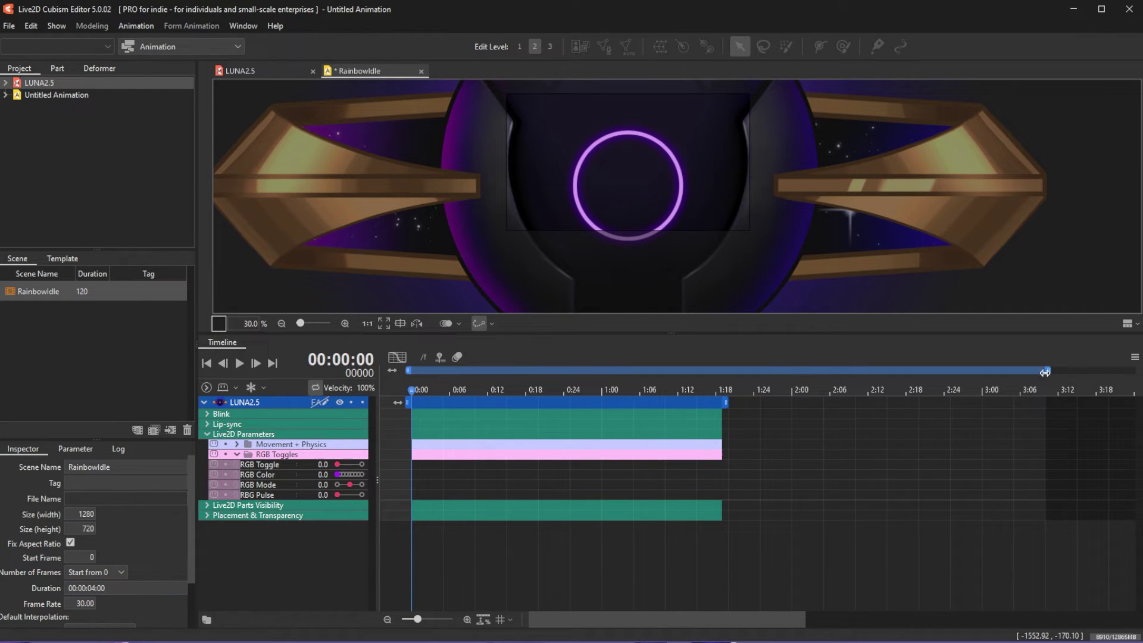
Stretch the LUNA2.5 model track to the end of the work area and save the animation as RainbowIdle
{"action": "left_click_drag", "start_coordinate": [722, 397], "coordinate": [1044, 431]}
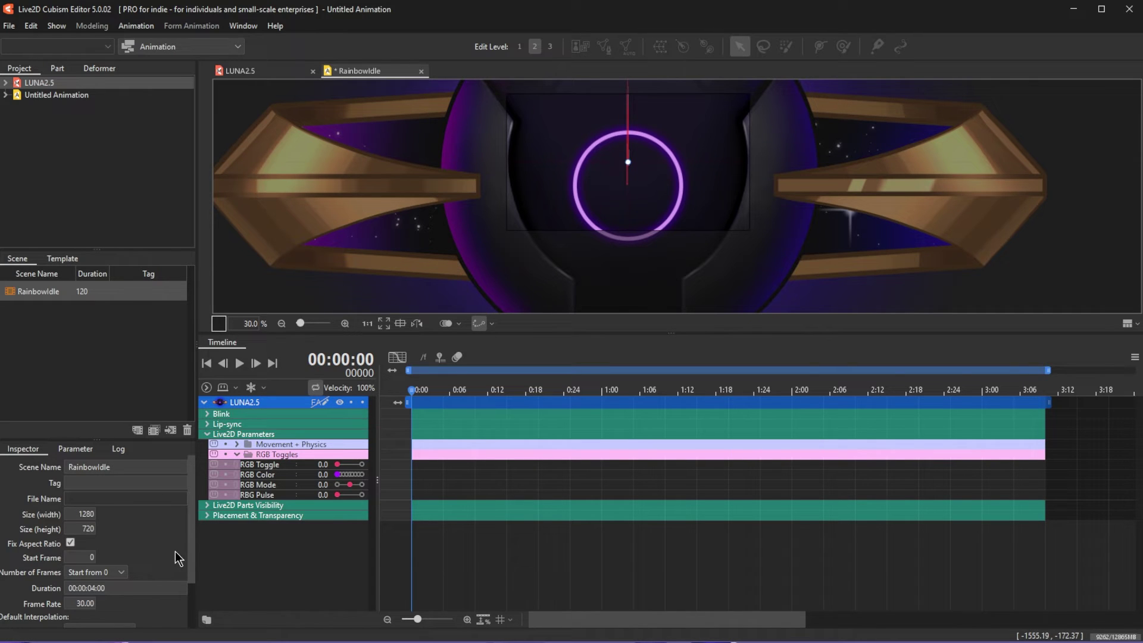
{"action": "key", "text": "ctrl+s"}
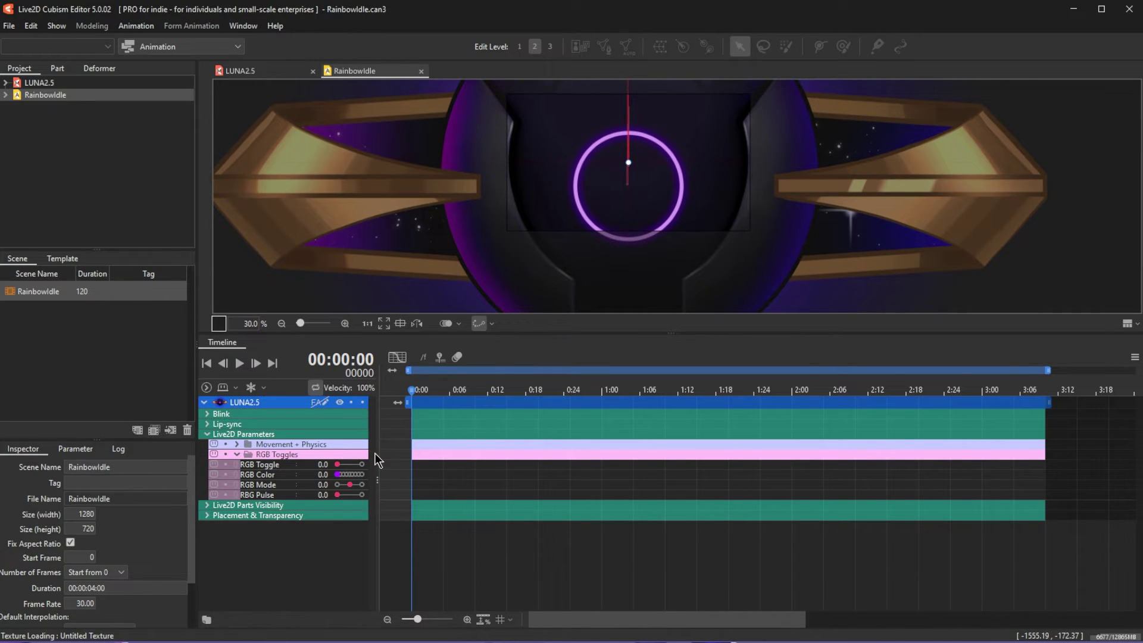
Key RGB Toggle at 1.0 on frame 0, and key RGB Color at 0.0 on frame 0 and 8.0 on frame 100
{"action": "left_click_drag", "start_coordinate": [417, 393], "coordinate": [405, 394]}
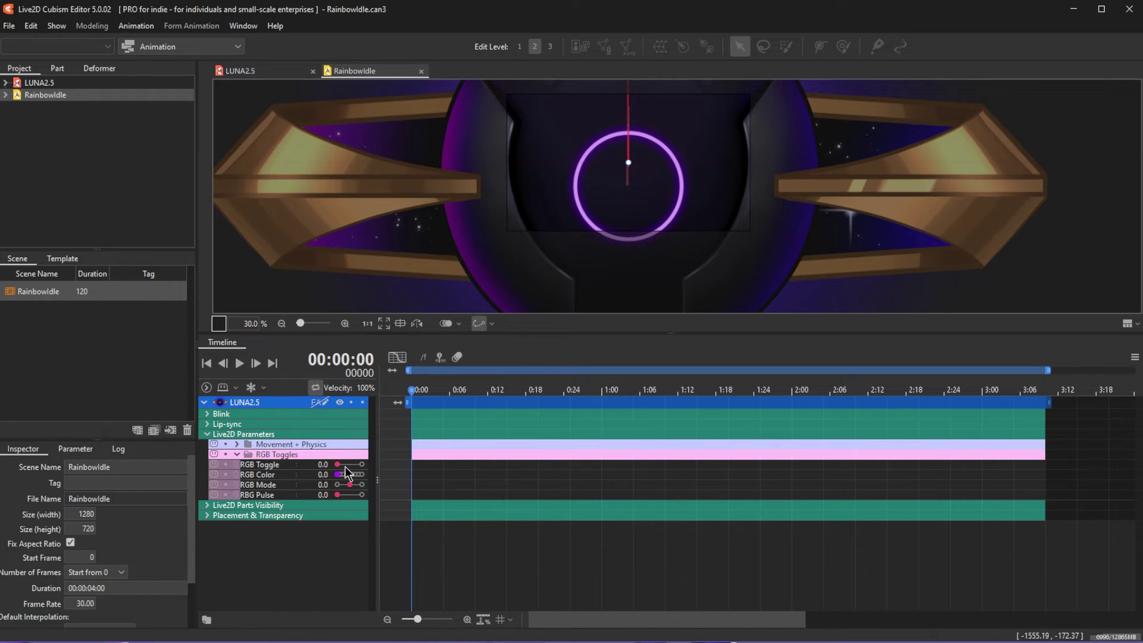
{"action": "left_click_drag", "start_coordinate": [338, 465], "coordinate": [370, 466]}
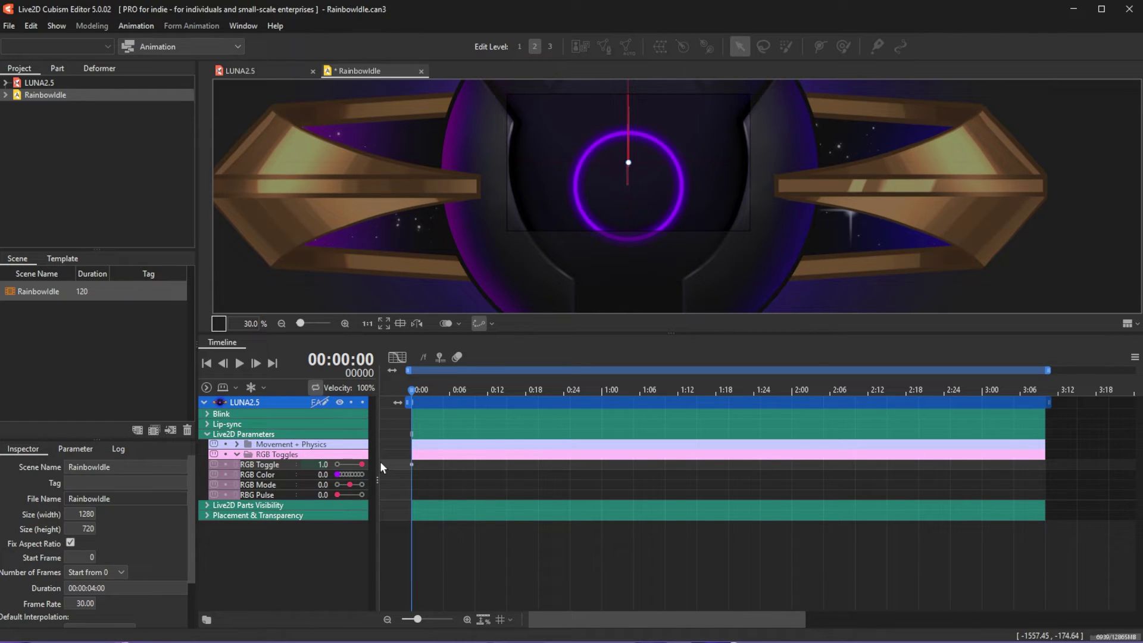
{"action": "left_click", "coordinate": [322, 475]}
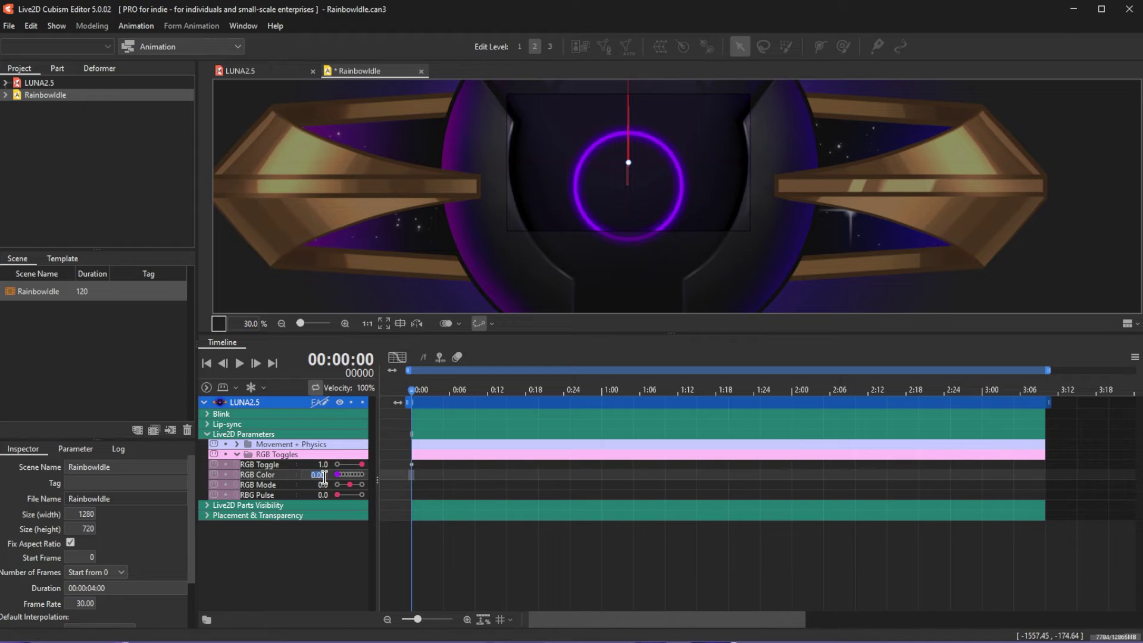
{"action": "key", "text": "Return"}
{"action": "left_click_drag", "start_coordinate": [419, 387], "coordinate": [1045, 392]}
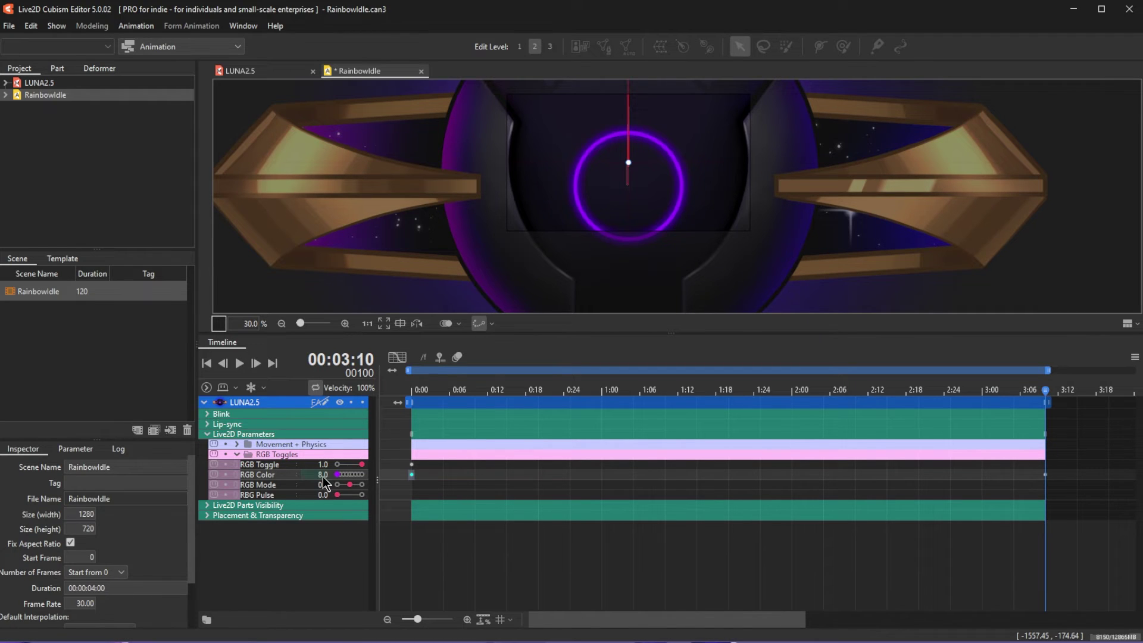
Play the RainbowIdle animation from the first frame to check the iris colour cycle
{"action": "left_click_drag", "start_coordinate": [448, 384], "coordinate": [402, 385]}
{"action": "left_click", "coordinate": [241, 364]}
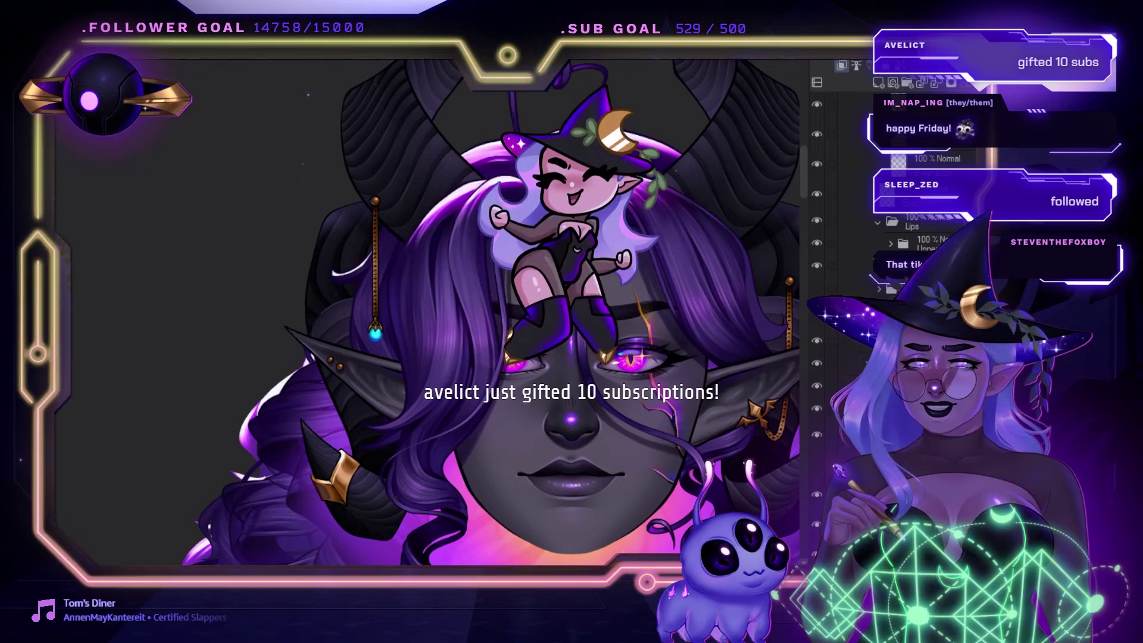
{"action": "scroll", "coordinate": [173, 275], "scroll_direction": "down", "scroll_amount": 2}
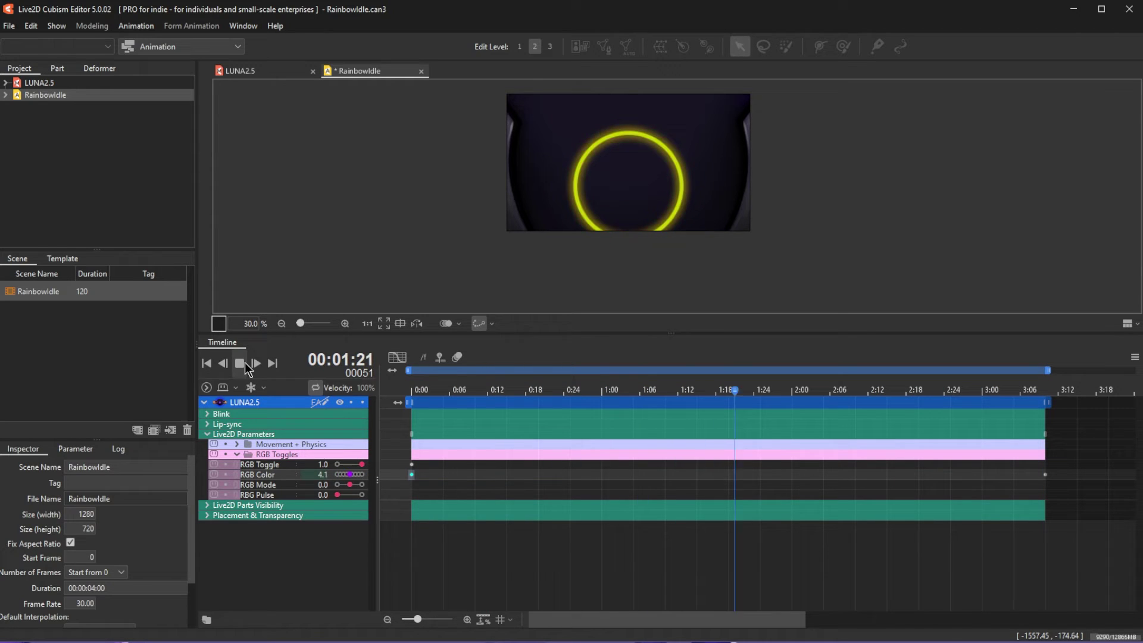
{"action": "left_click", "coordinate": [240, 363]}
Delete the RGB Toggle keyframe and play the animation with only RGB Color keyed
{"action": "left_click", "coordinate": [271, 463]}
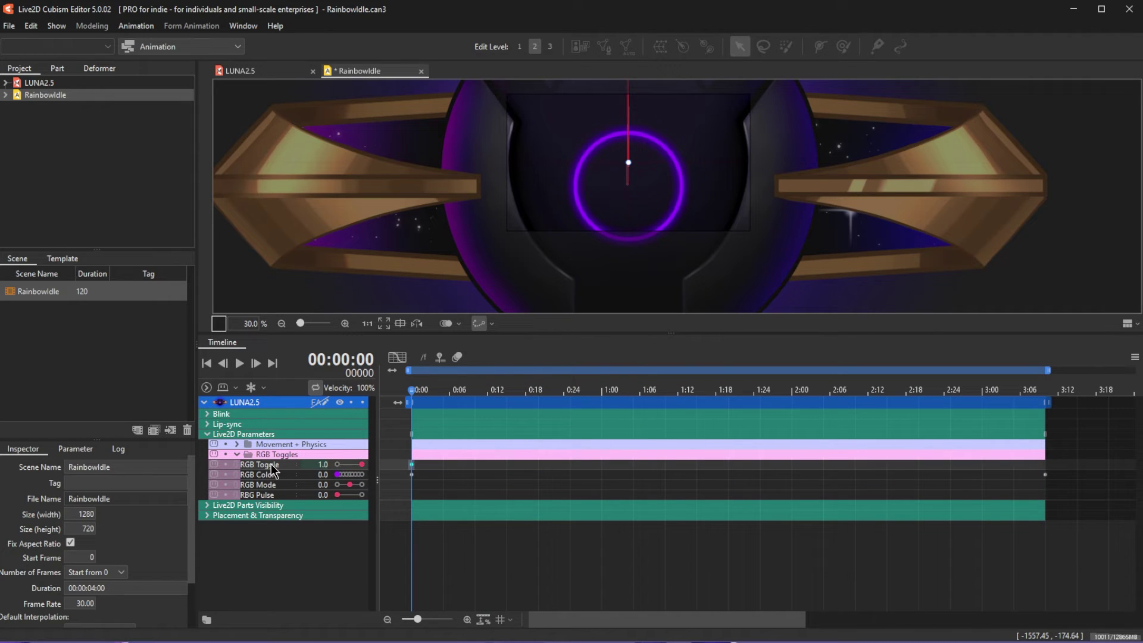
{"action": "key", "text": "Delete"}
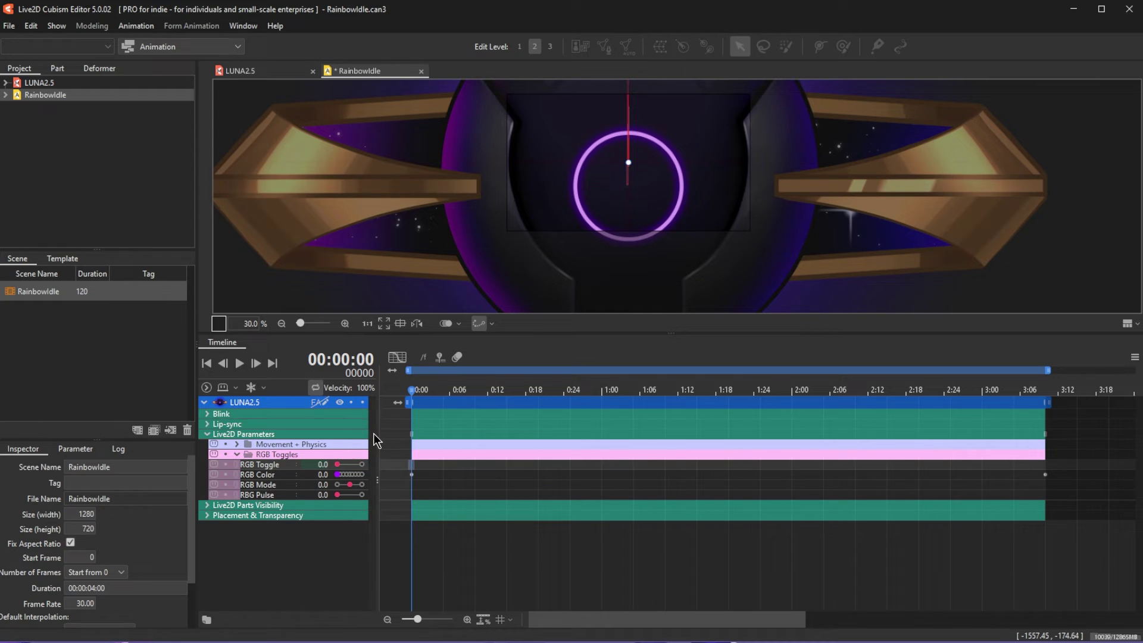
{"action": "left_click", "coordinate": [240, 363]}
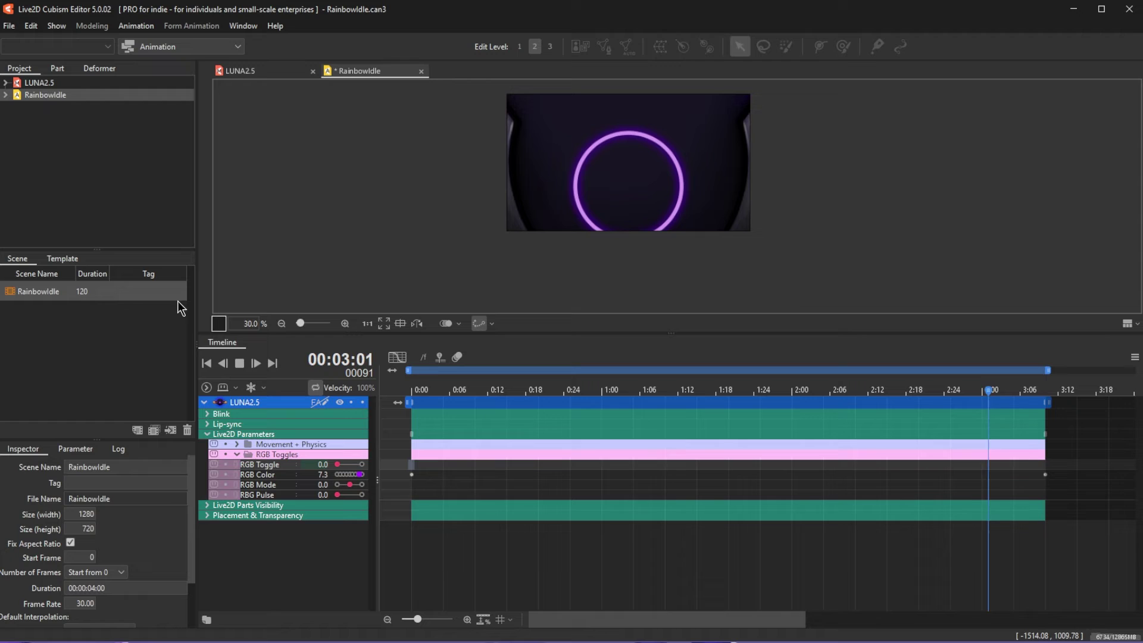
{"action": "left_click", "coordinate": [239, 363]}
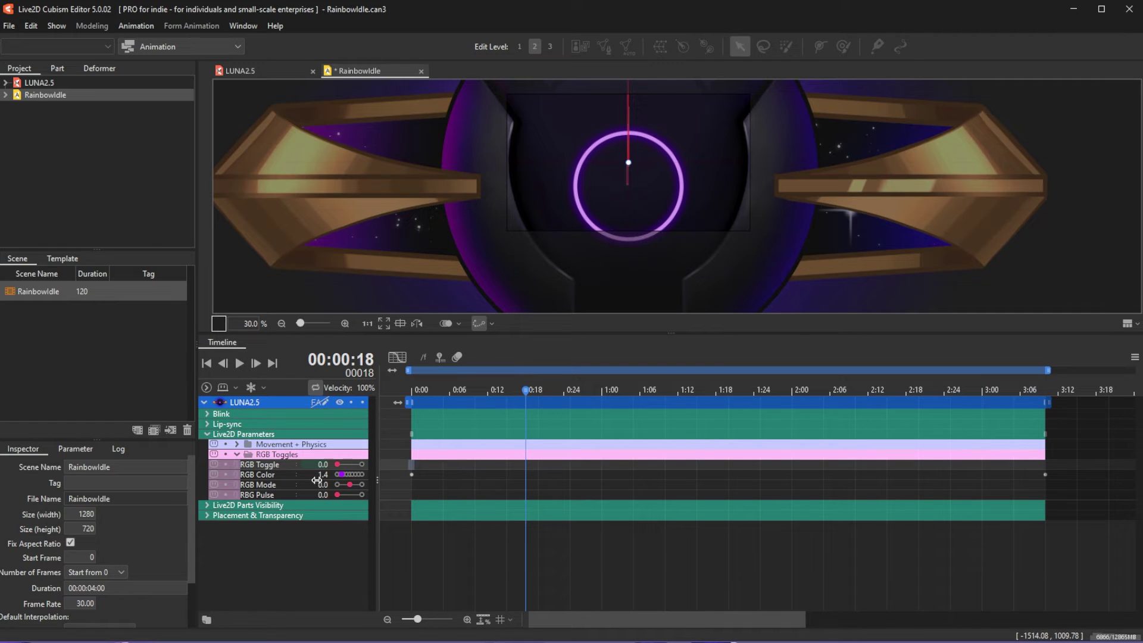
{"action": "left_click_drag", "start_coordinate": [457, 388], "coordinate": [405, 391]}
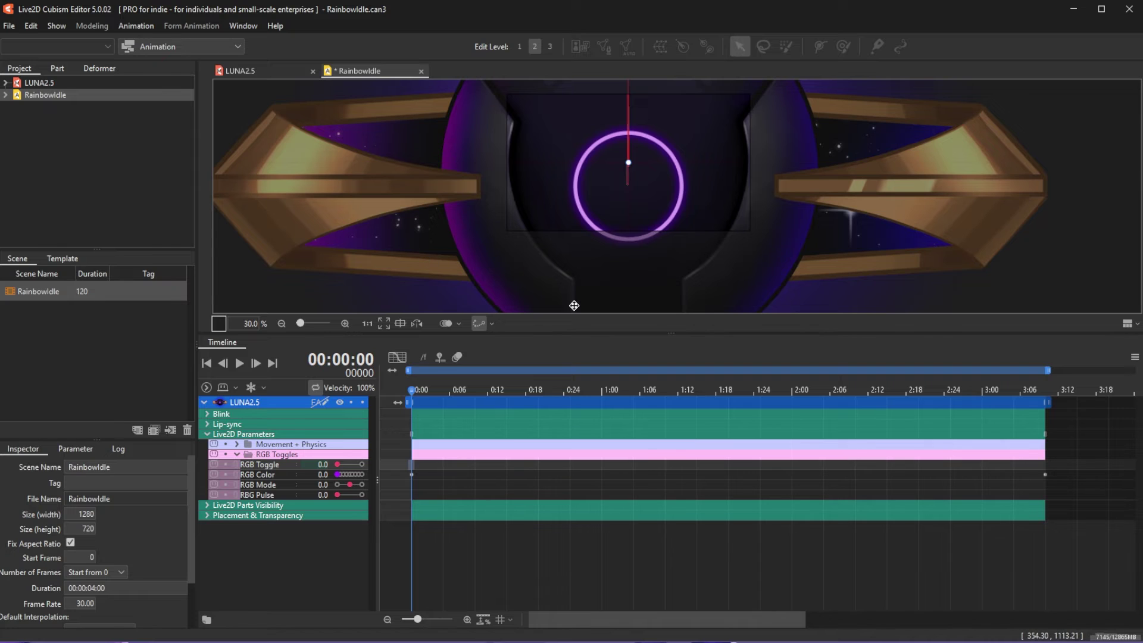
Export the selected scene as the motion file RainbowIdle.motion3.json in the LUNA-2.5 folder, keeping the existing motion data settings
{"action": "left_click", "coordinate": [8, 26]}
{"action": "mouse_move", "coordinate": [129, 201]}
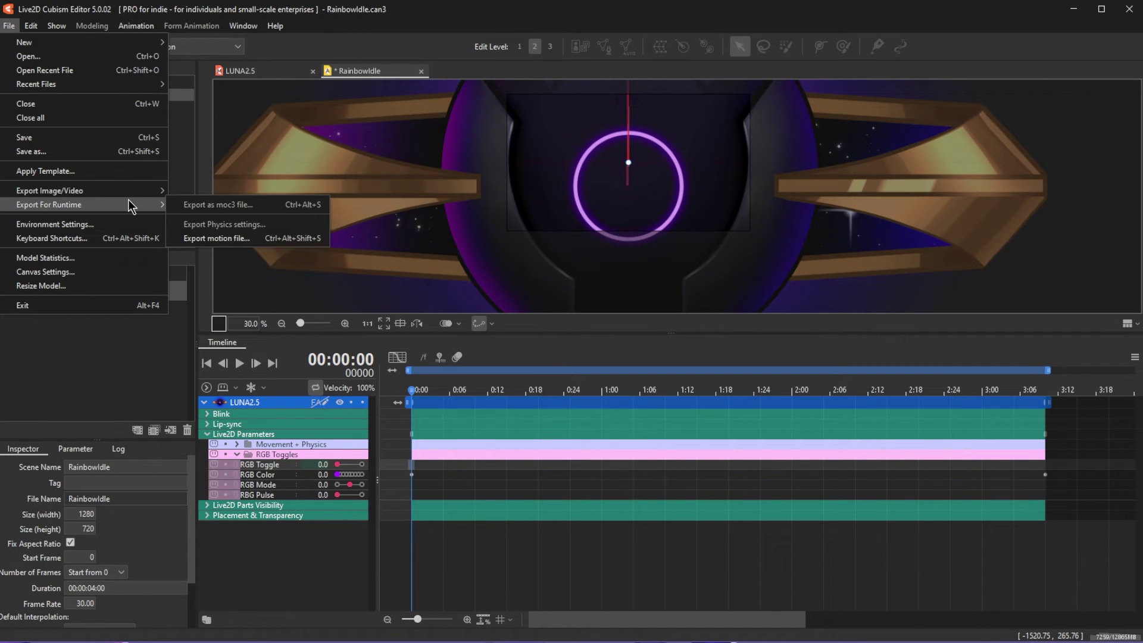
{"action": "left_click", "coordinate": [230, 238]}
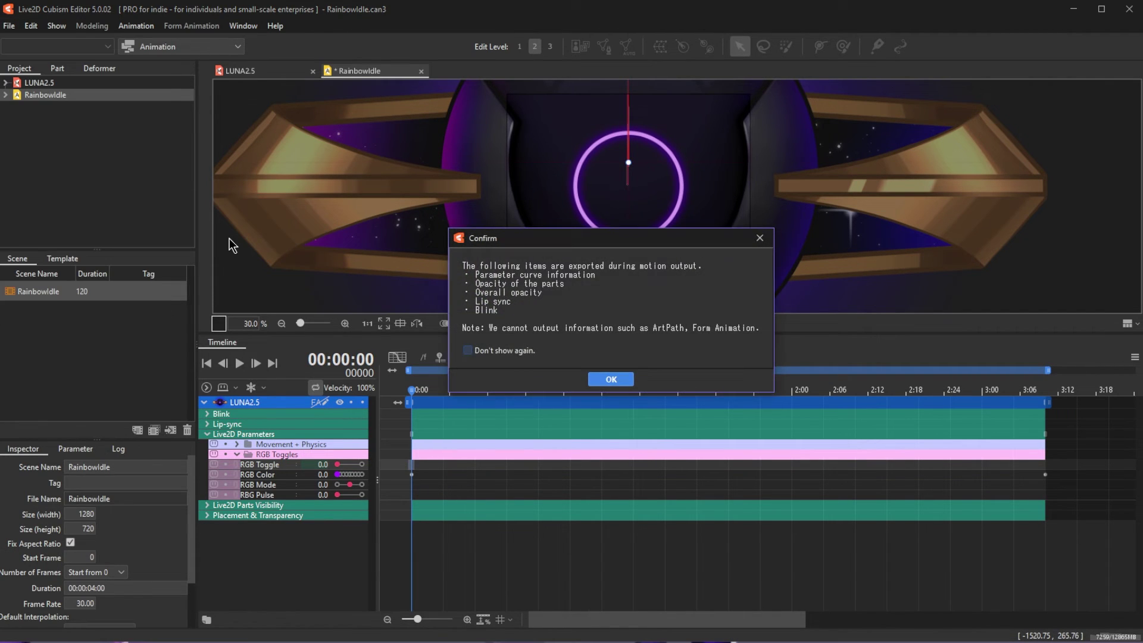
{"action": "left_click", "coordinate": [609, 379]}
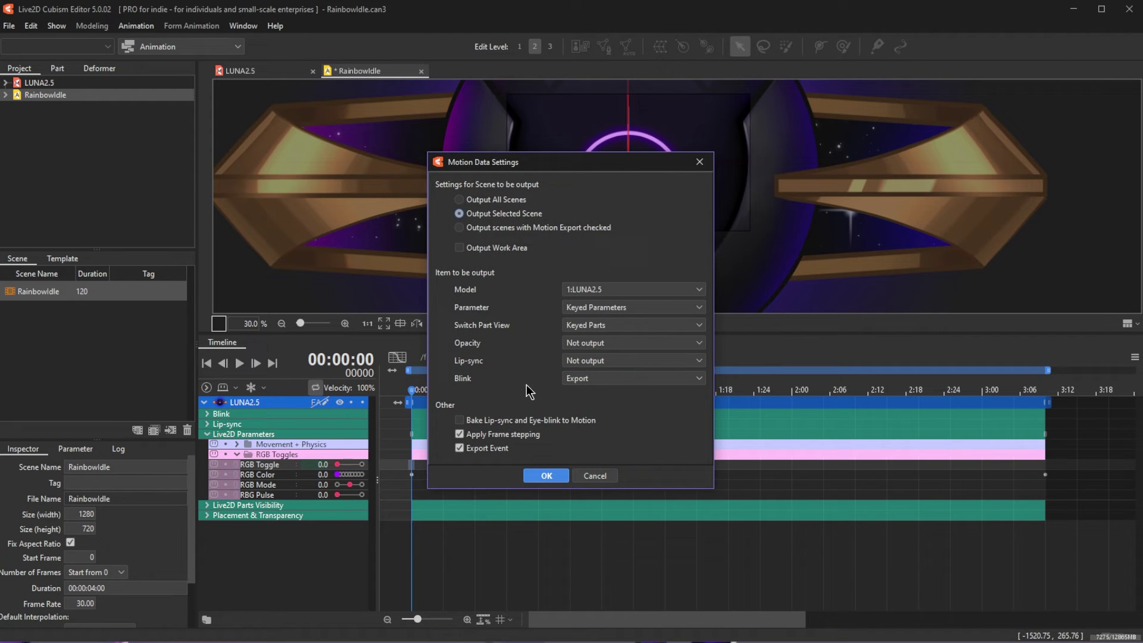
{"action": "left_click", "coordinate": [544, 476]}
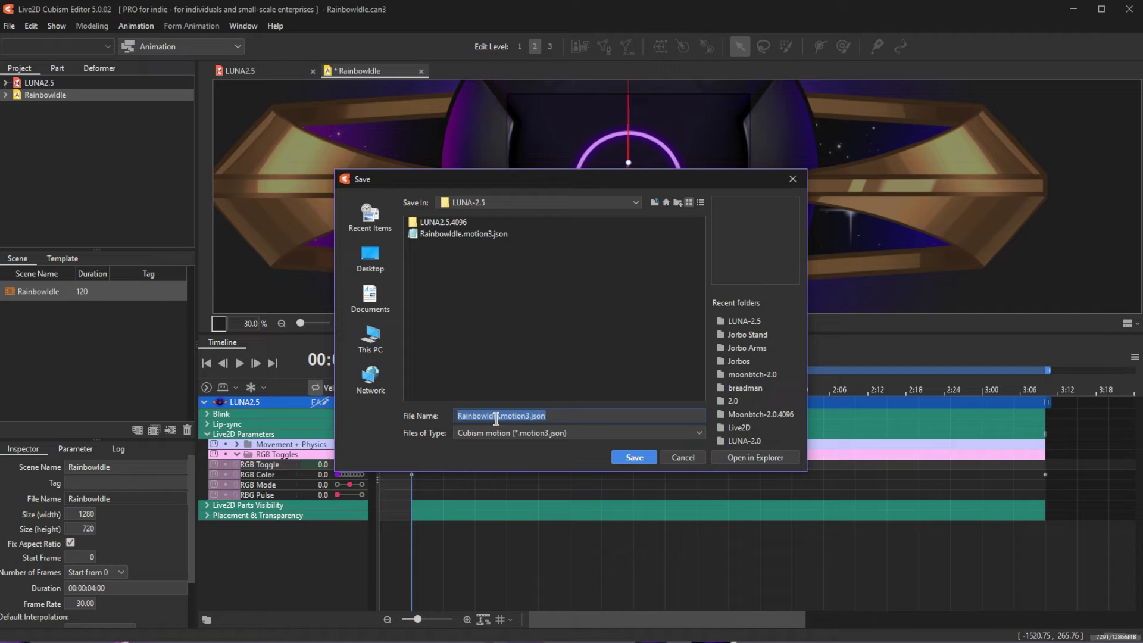
{"action": "left_click", "coordinate": [633, 459]}
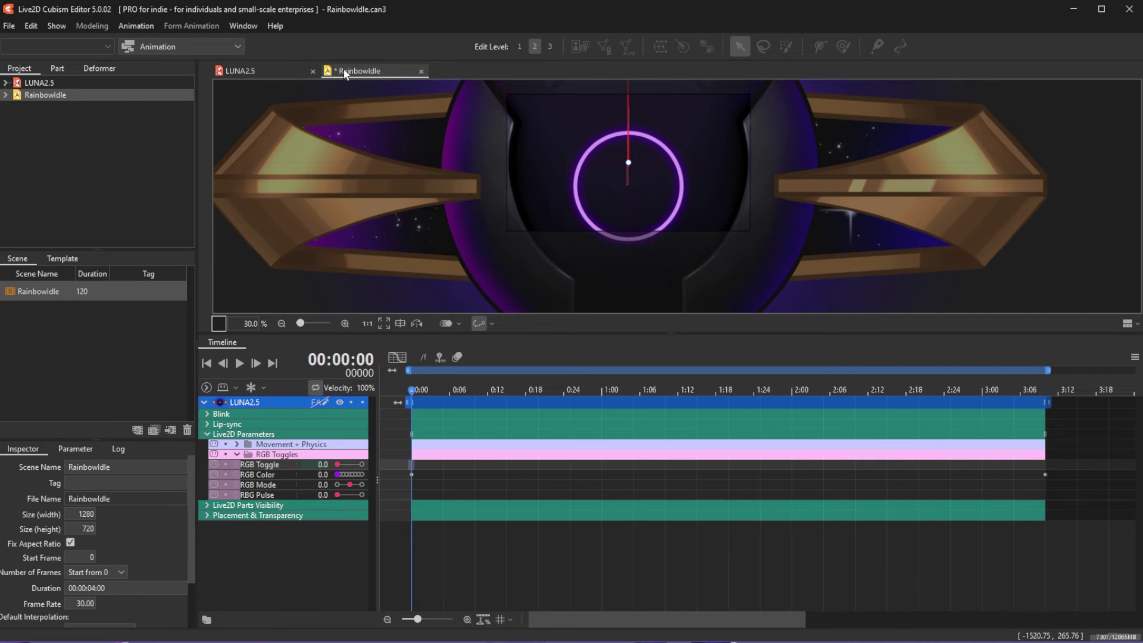
Save and close the RainbowIdle animation, and save the LUNA2.5 model
{"action": "left_click", "coordinate": [9, 25]}
{"action": "left_click", "coordinate": [48, 145]}
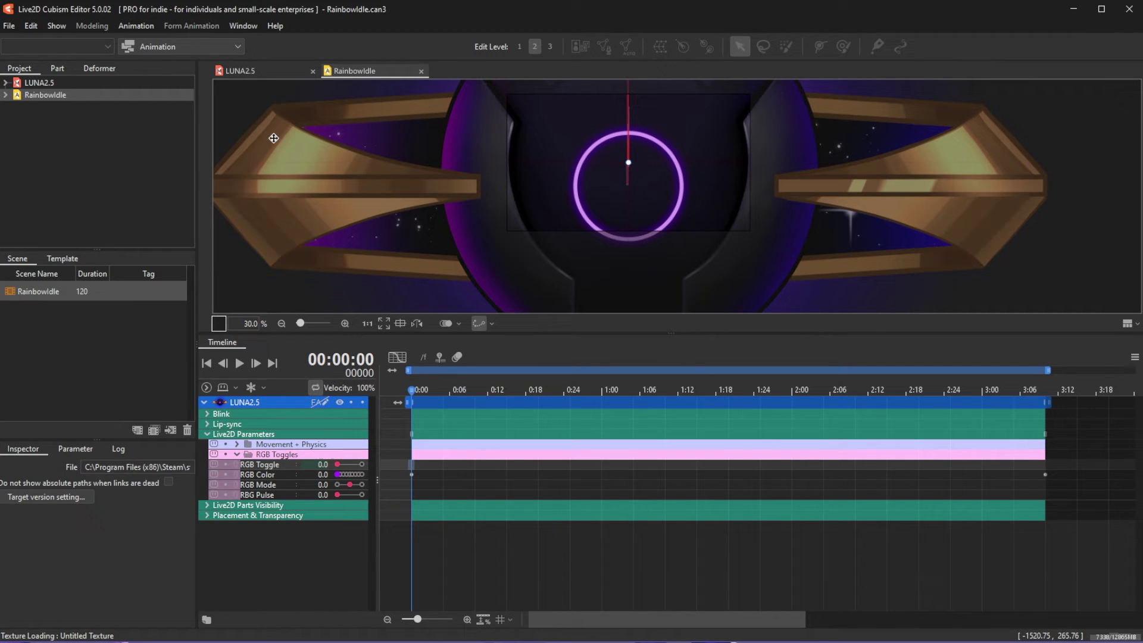
{"action": "left_click", "coordinate": [421, 71]}
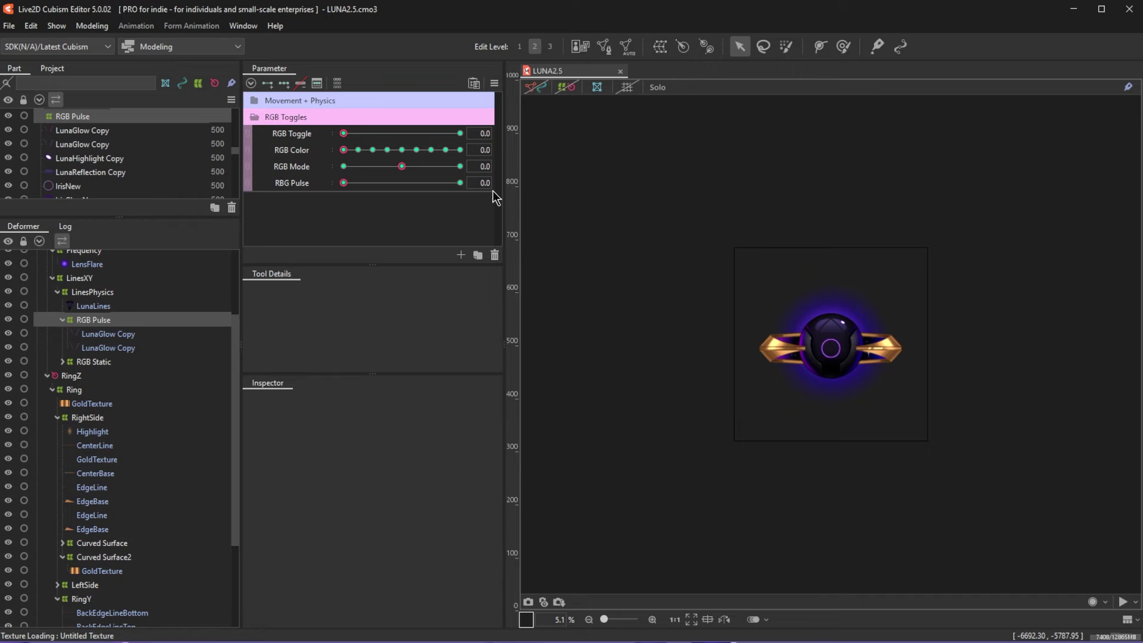
{"action": "left_click", "coordinate": [9, 25]}
{"action": "left_click", "coordinate": [12, 145]}
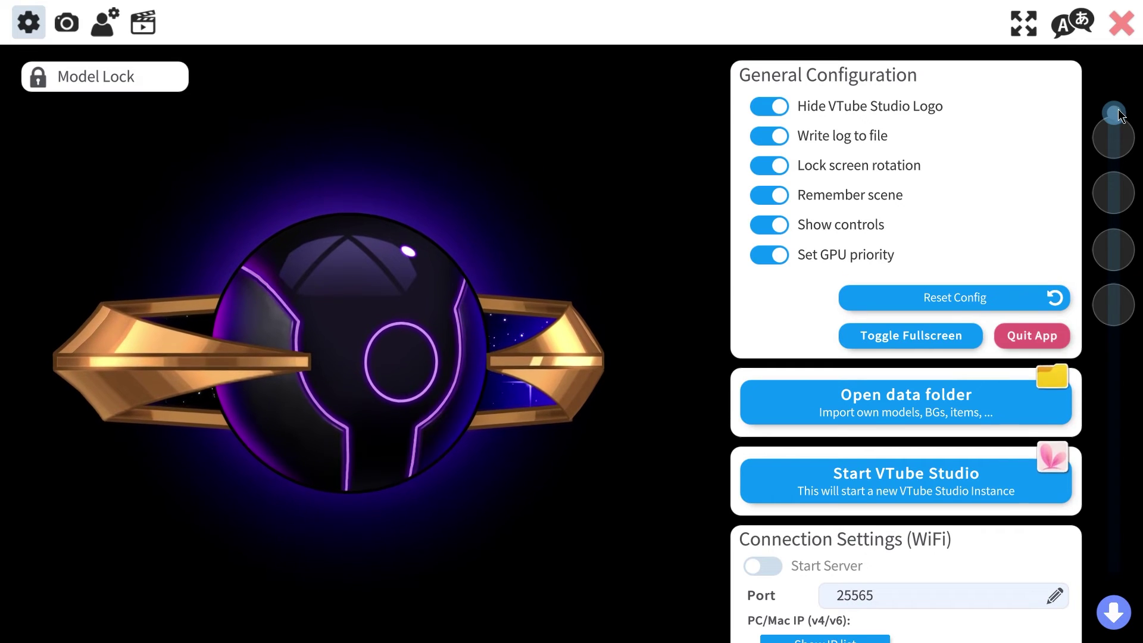
Switch to VTube Studio and open the microphone selection in the Microphone Settings
{"action": "left_click_drag", "start_coordinate": [1118, 114], "coordinate": [1132, 475]}
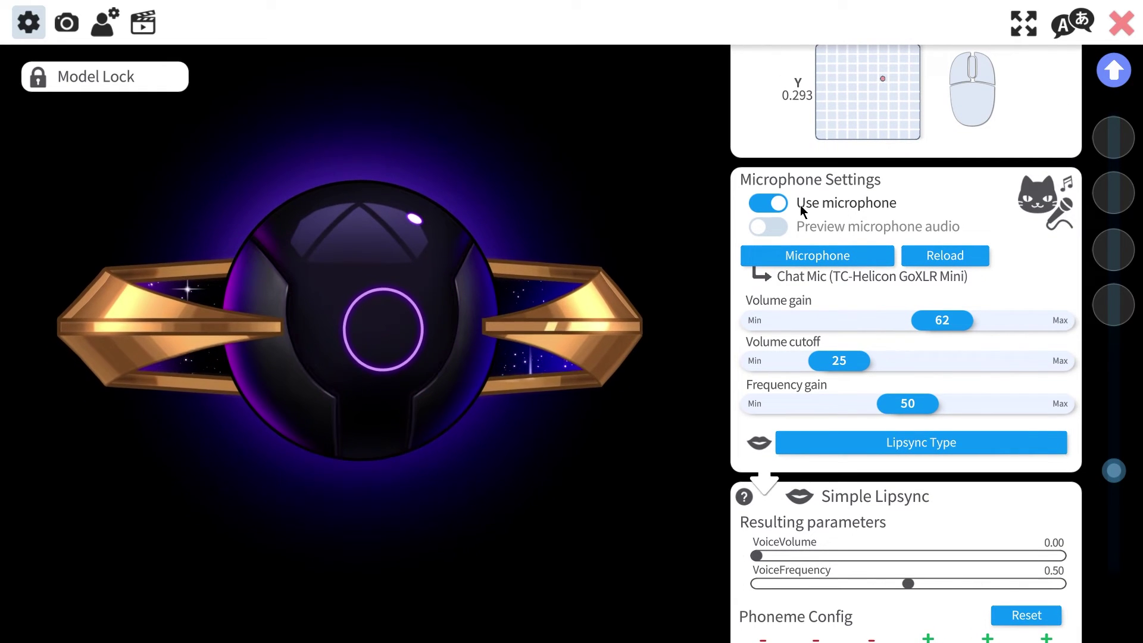
{"action": "left_click", "coordinate": [863, 259]}
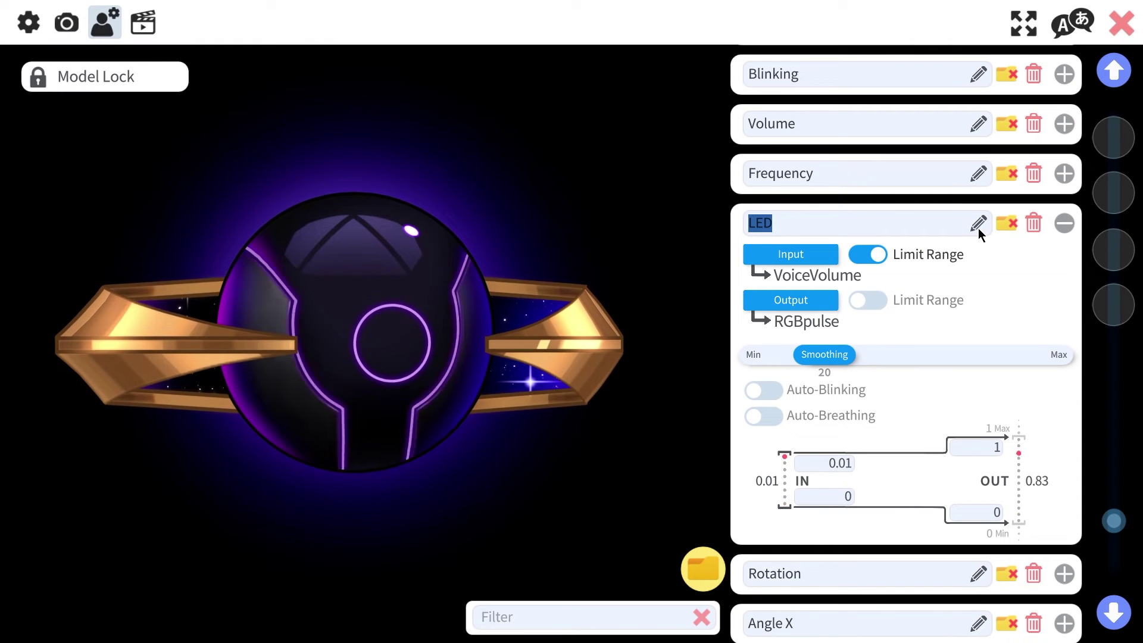
Rename the LED parameter mapping as RGB Pulse and switch on its Auto-Breathing
{"action": "type", "text": "RGB Pulse"}
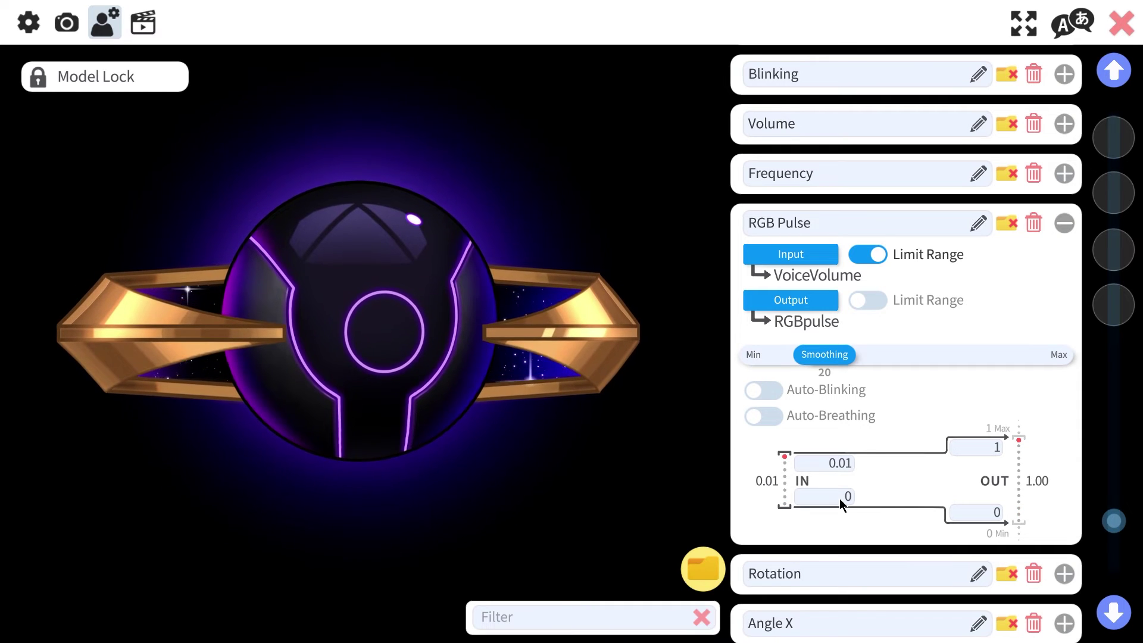
{"action": "left_click", "coordinate": [774, 416]}
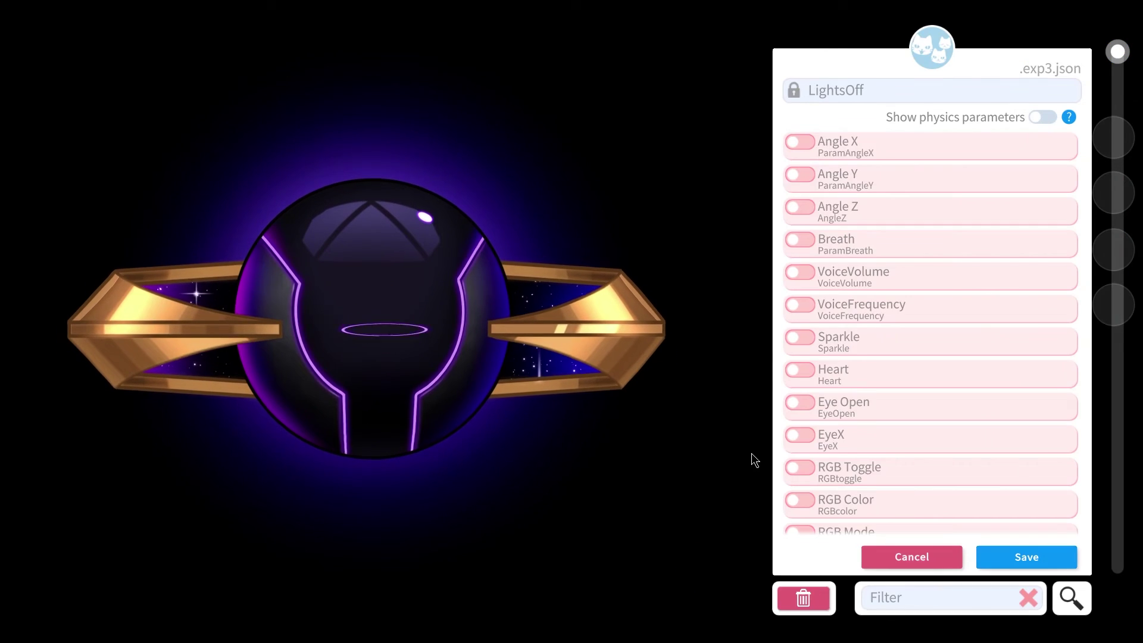
In the LightsOff expression, filter the parameters by "rgb", enable RGB Mode and set it to -1
{"action": "scroll", "coordinate": [917, 489], "scroll_direction": "down", "scroll_amount": 3}
{"action": "scroll", "coordinate": [936, 499], "scroll_direction": "up", "scroll_amount": 3}
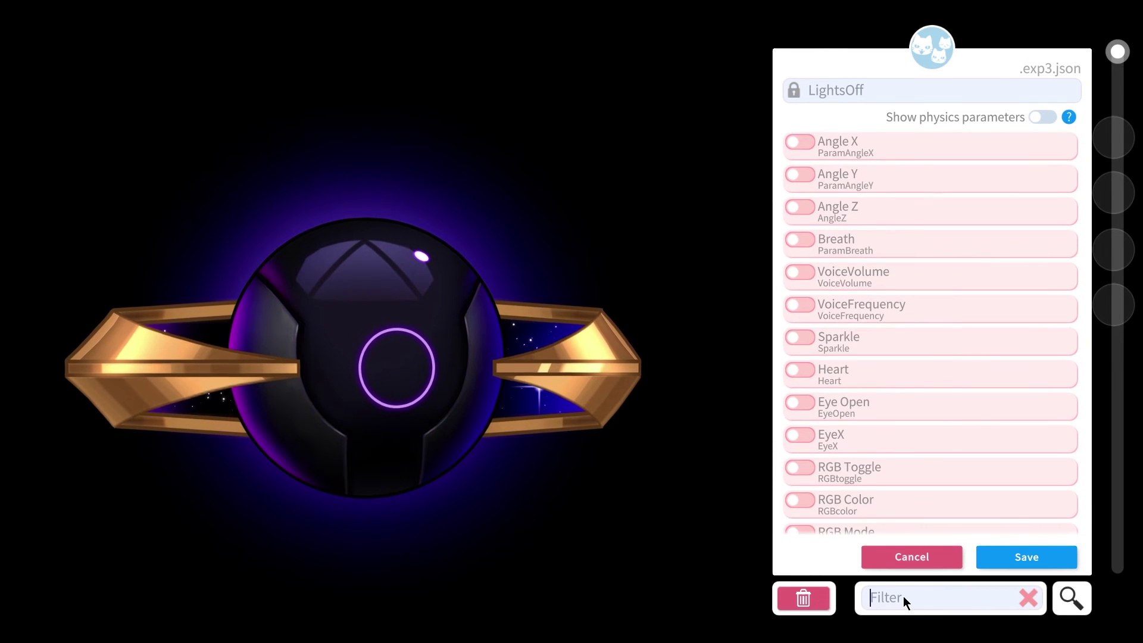
{"action": "type", "text": "rgb"}
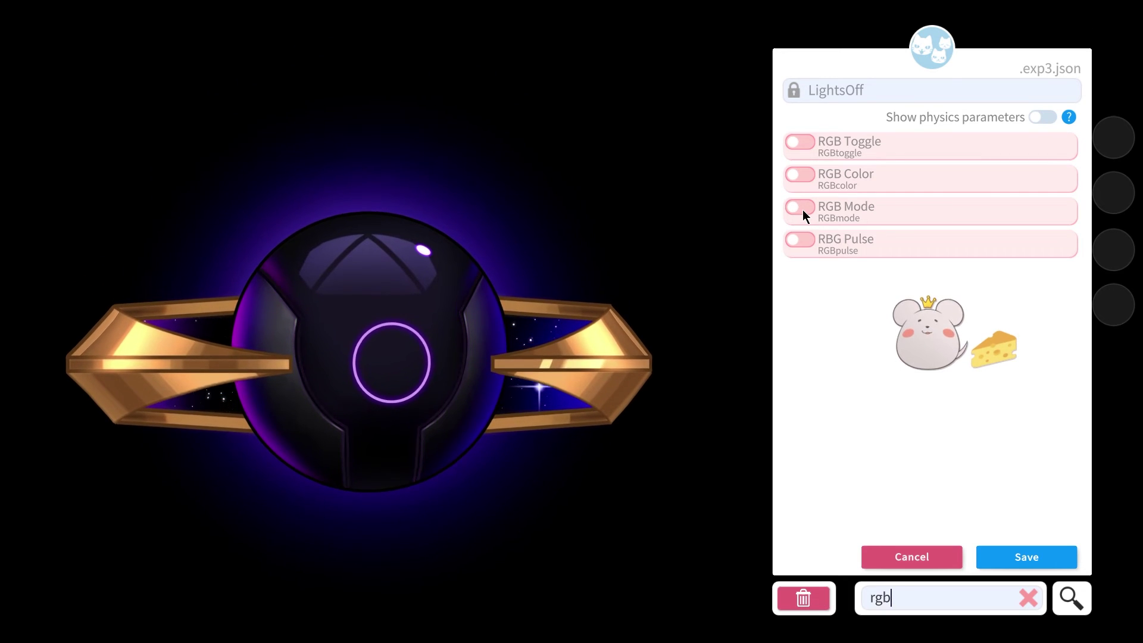
{"action": "left_click", "coordinate": [802, 209]}
{"action": "left_click_drag", "start_coordinate": [902, 241], "coordinate": [776, 236]}
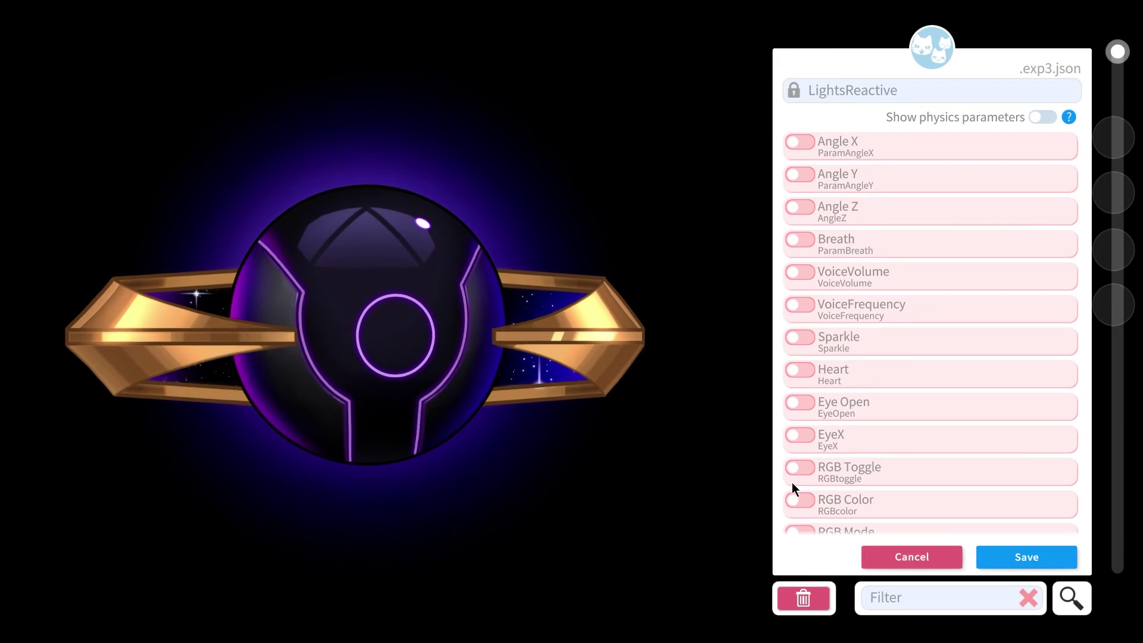
Enable RGB Mode at 0 in the LightsReactive expression and save it
{"action": "scroll", "coordinate": [803, 485], "scroll_direction": "down", "scroll_amount": 1}
{"action": "left_click", "coordinate": [797, 498]}
{"action": "scroll", "coordinate": [938, 444], "scroll_direction": "down", "scroll_amount": 2}
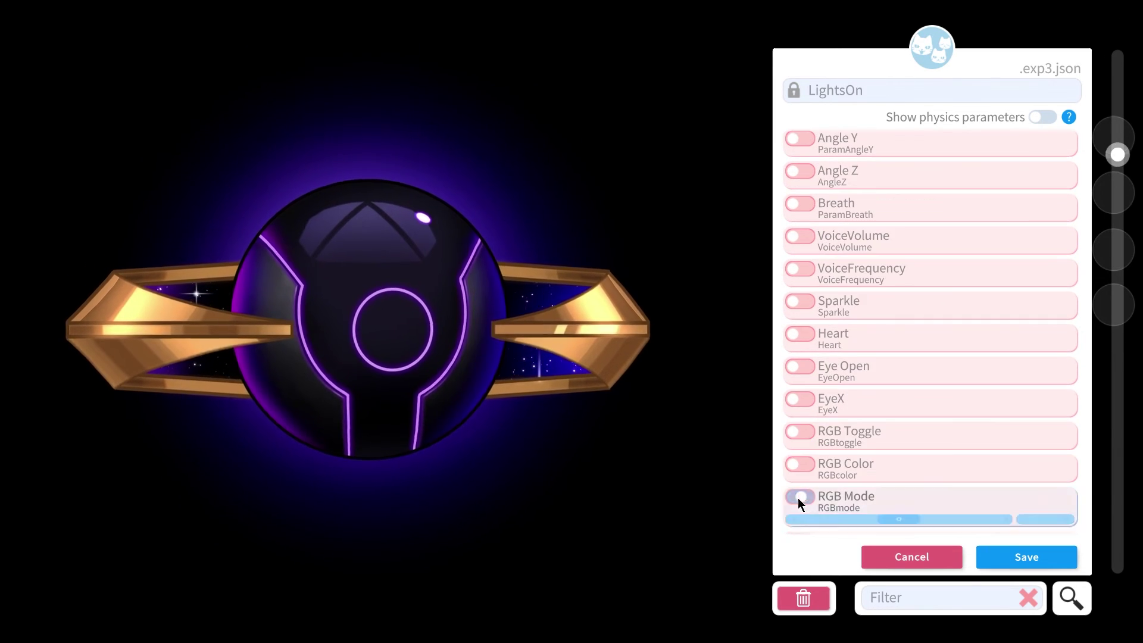
Enable RGB Mode at 1 in the LightsOn expression and save it
{"action": "left_click", "coordinate": [797, 497]}
{"action": "scroll", "coordinate": [952, 458], "scroll_direction": "down", "scroll_amount": 2}
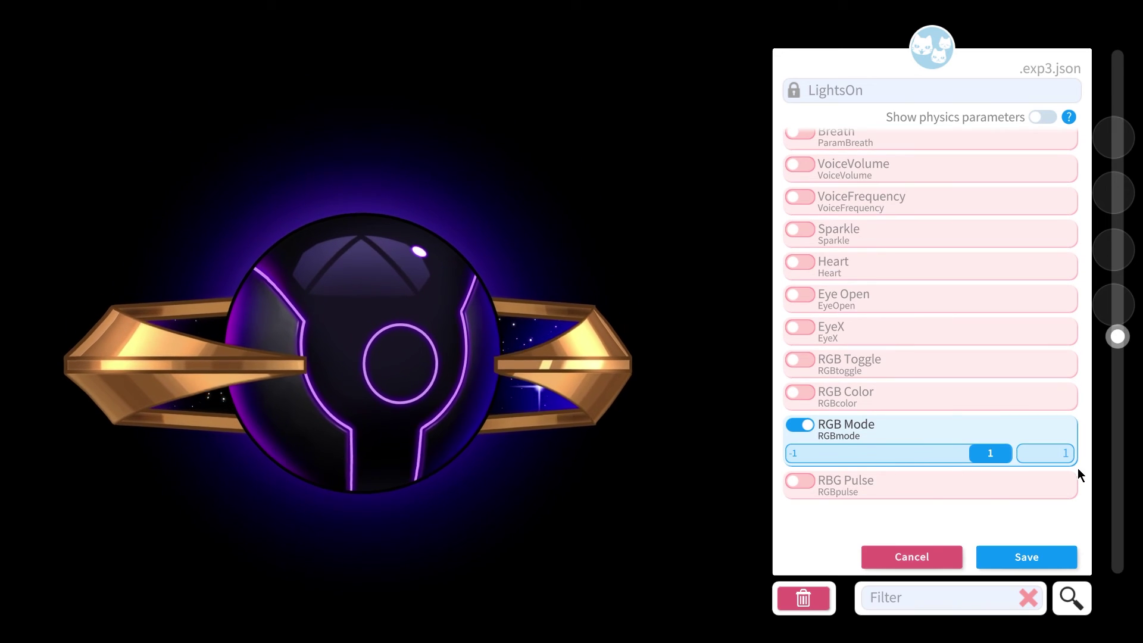
{"action": "left_click", "coordinate": [1018, 555]}
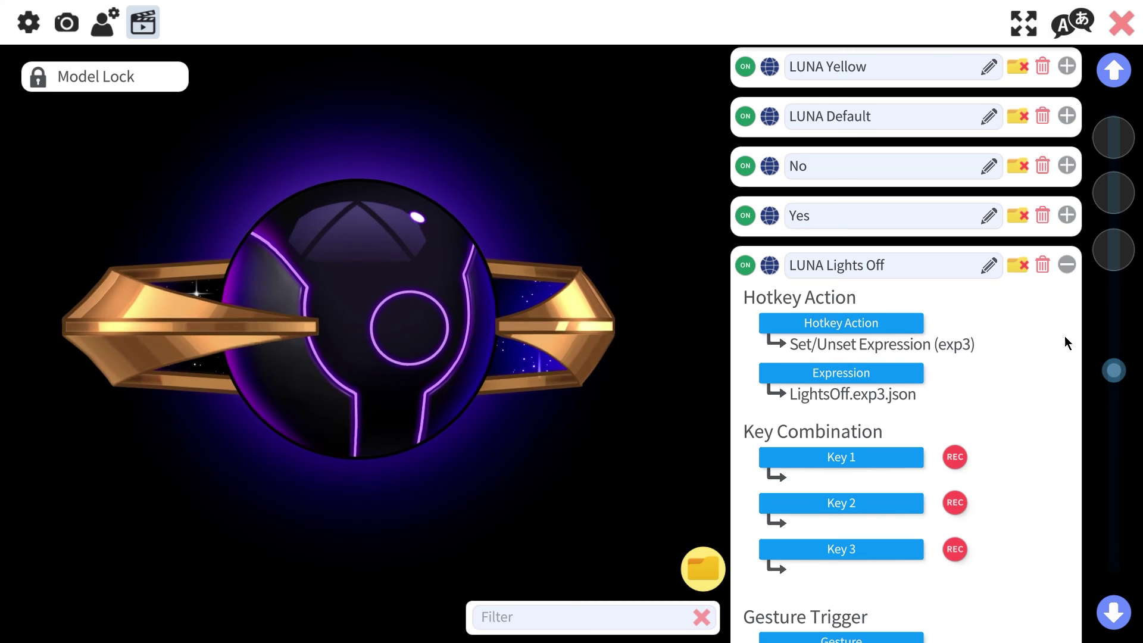
Collapse the LUNA Lights Off hotkey and assign RainbowIdle as the model's idle animation
{"action": "left_click", "coordinate": [1066, 263]}
{"action": "left_click", "coordinate": [1114, 70]}
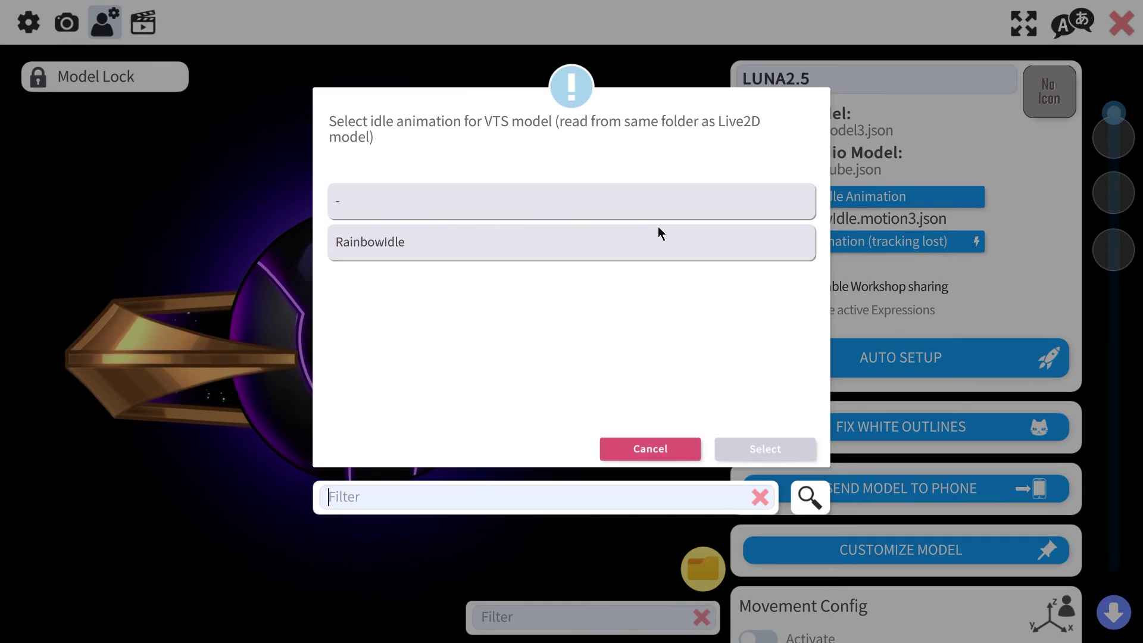
{"action": "left_click", "coordinate": [391, 244]}
{"action": "left_click", "coordinate": [773, 448]}
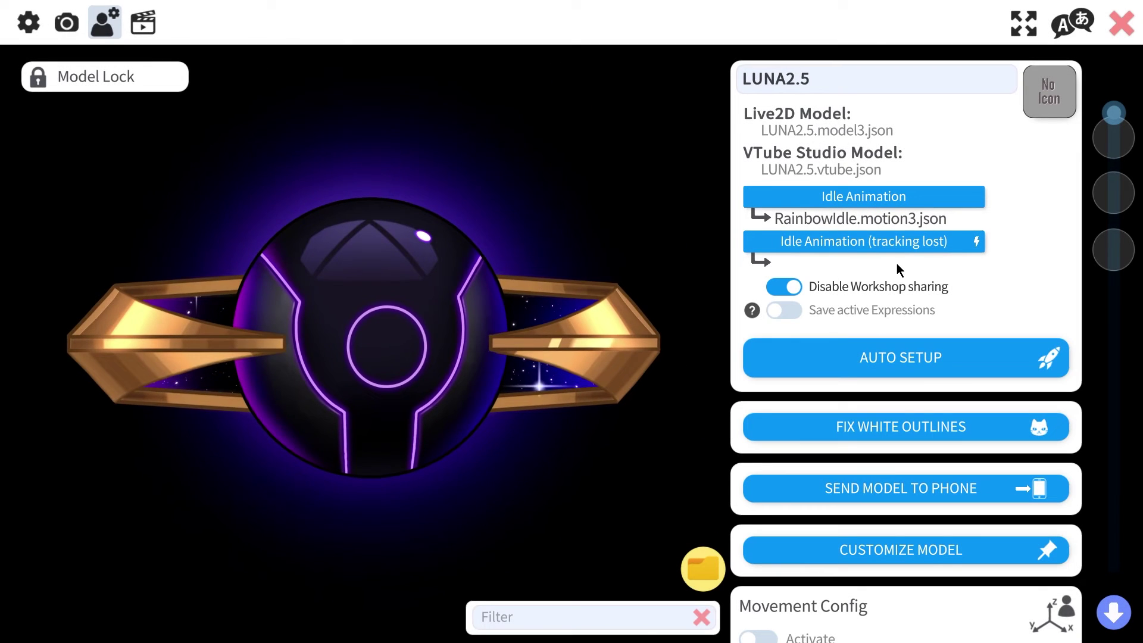
Enable RGB Toggle at 1 in the Rainbow expression, save it, and review the LUNA Rainbow hotkey settings
{"action": "left_click", "coordinate": [143, 22]}
{"action": "left_click_drag", "start_coordinate": [1118, 116], "coordinate": [1128, 193]}
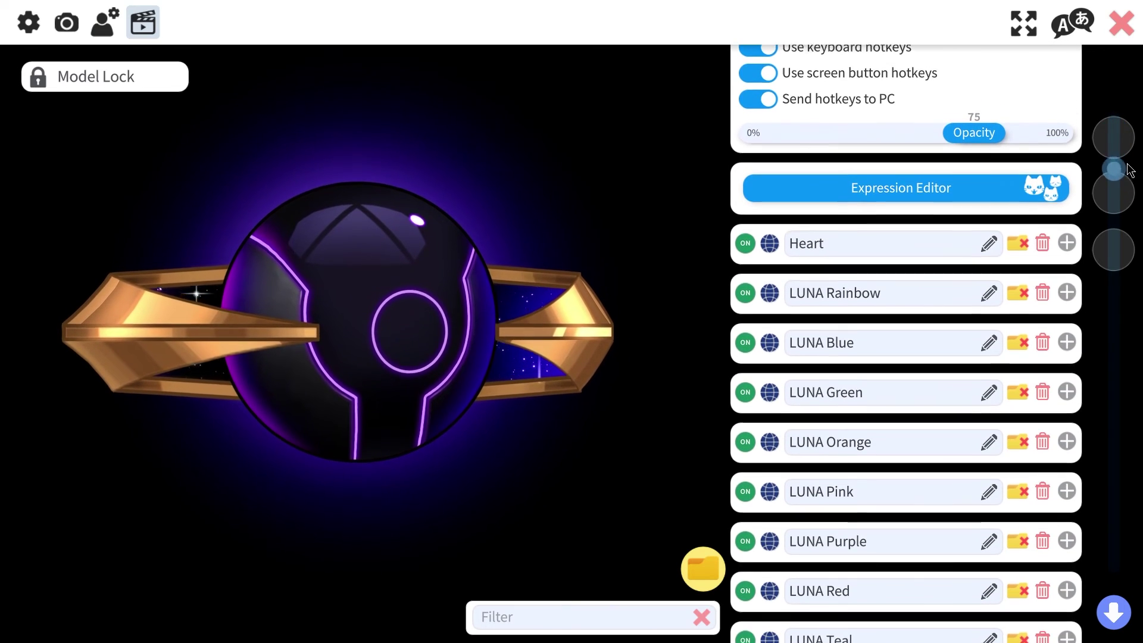
{"action": "left_click", "coordinate": [937, 196]}
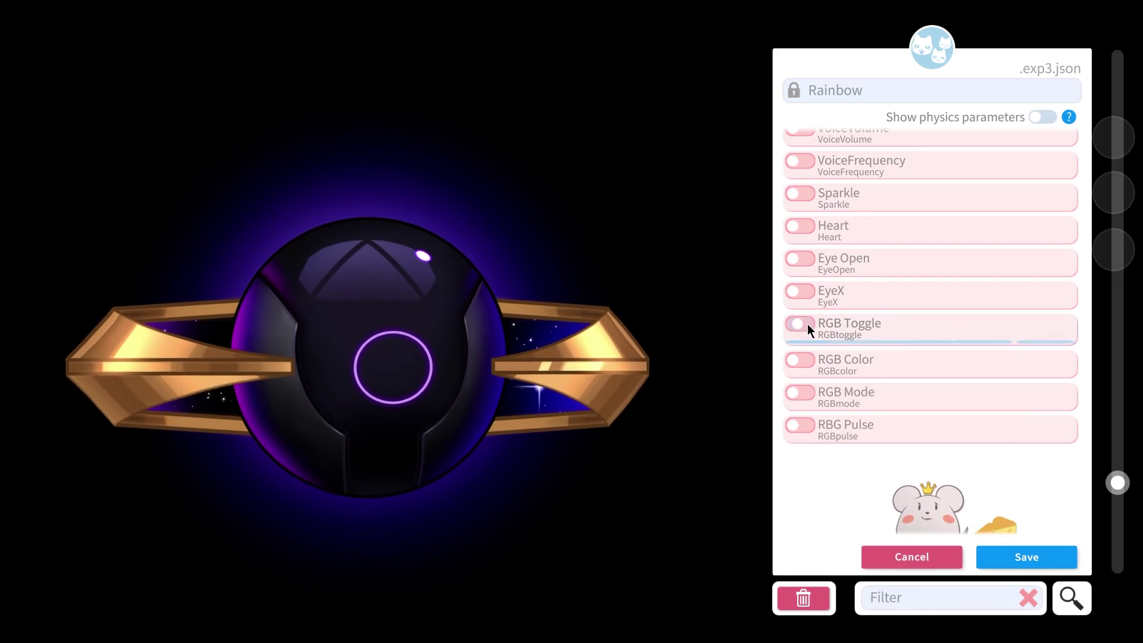
{"action": "left_click", "coordinate": [807, 324]}
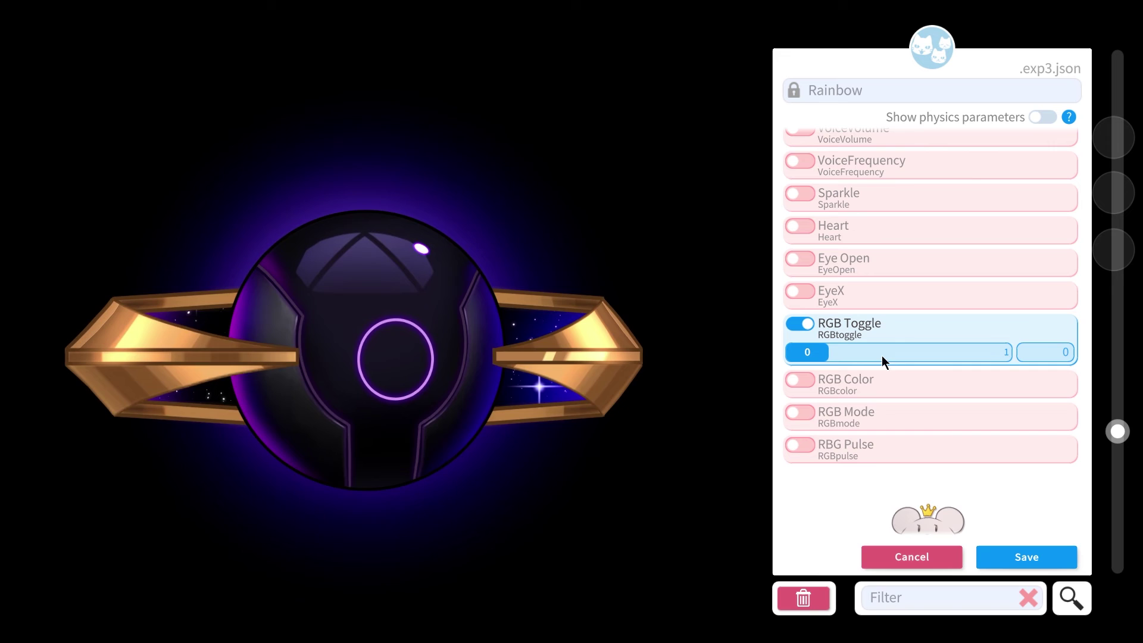
{"action": "left_click_drag", "start_coordinate": [791, 351], "coordinate": [1076, 359]}
{"action": "left_click", "coordinate": [1020, 559]}
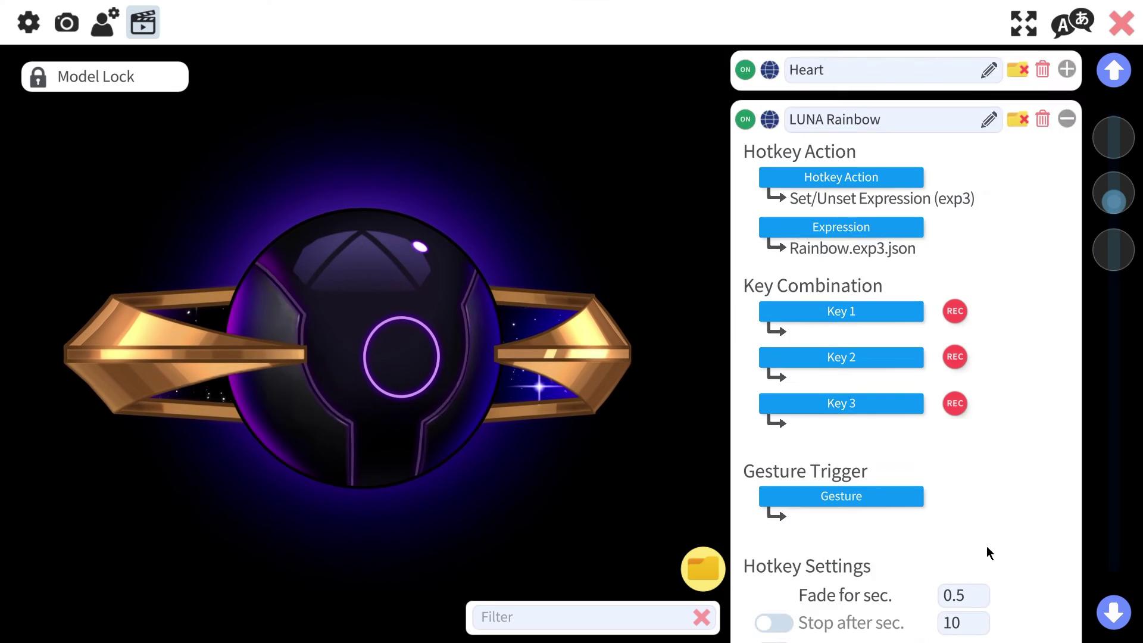
{"action": "scroll", "coordinate": [970, 565], "scroll_direction": "down", "scroll_amount": 3}
{"action": "left_click", "coordinate": [995, 576]}
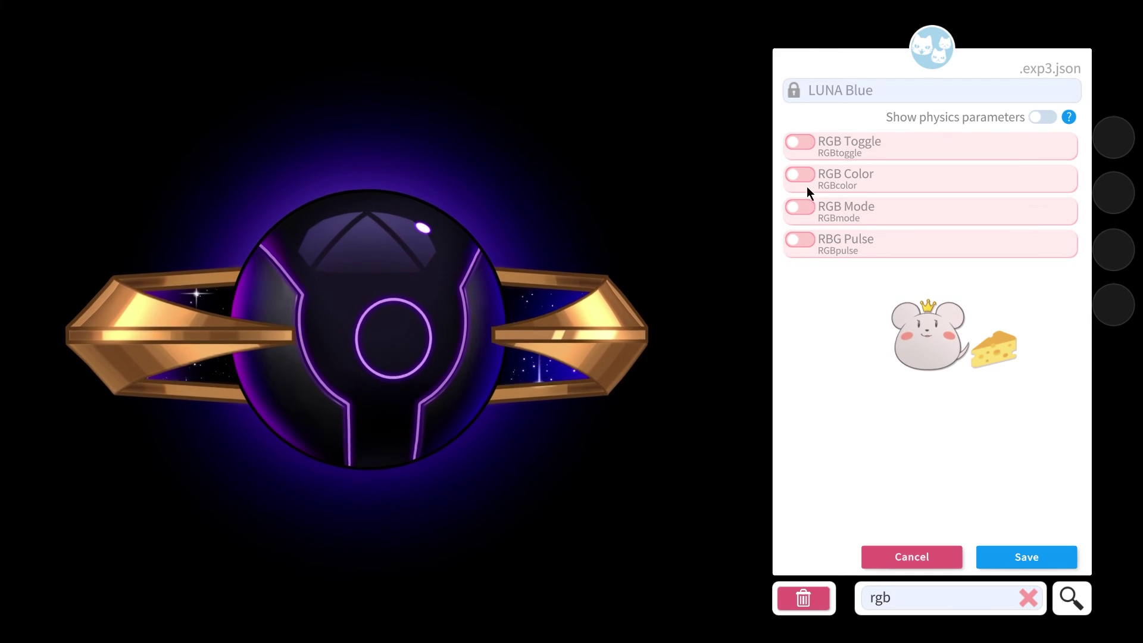
In the LUNA Blue expression, enable RGB Toggle at 1 and RGB Color at 7, and save it
{"action": "left_click", "coordinate": [804, 143]}
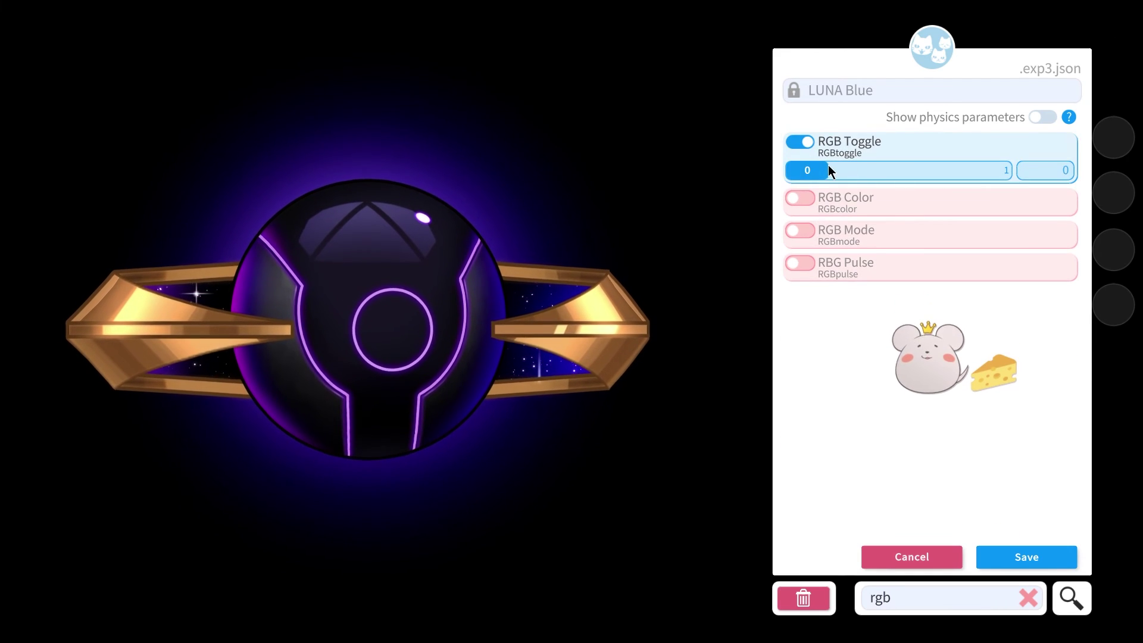
{"action": "left_click", "coordinate": [797, 198]}
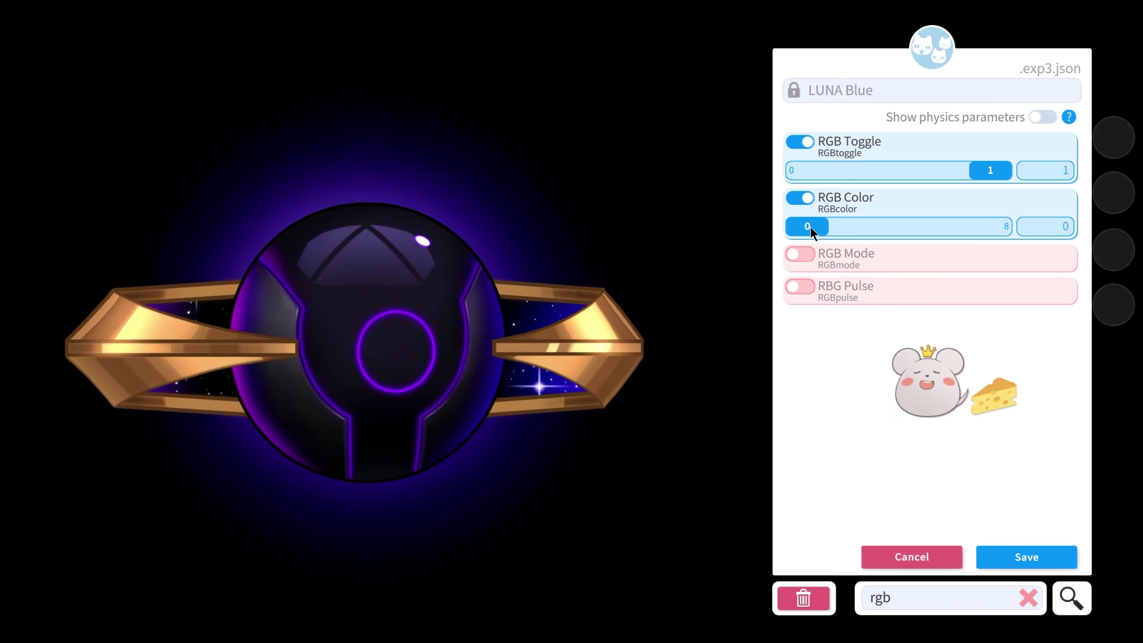
{"action": "left_click_drag", "start_coordinate": [811, 227], "coordinate": [1017, 233]}
{"action": "left_click", "coordinate": [1044, 226]}
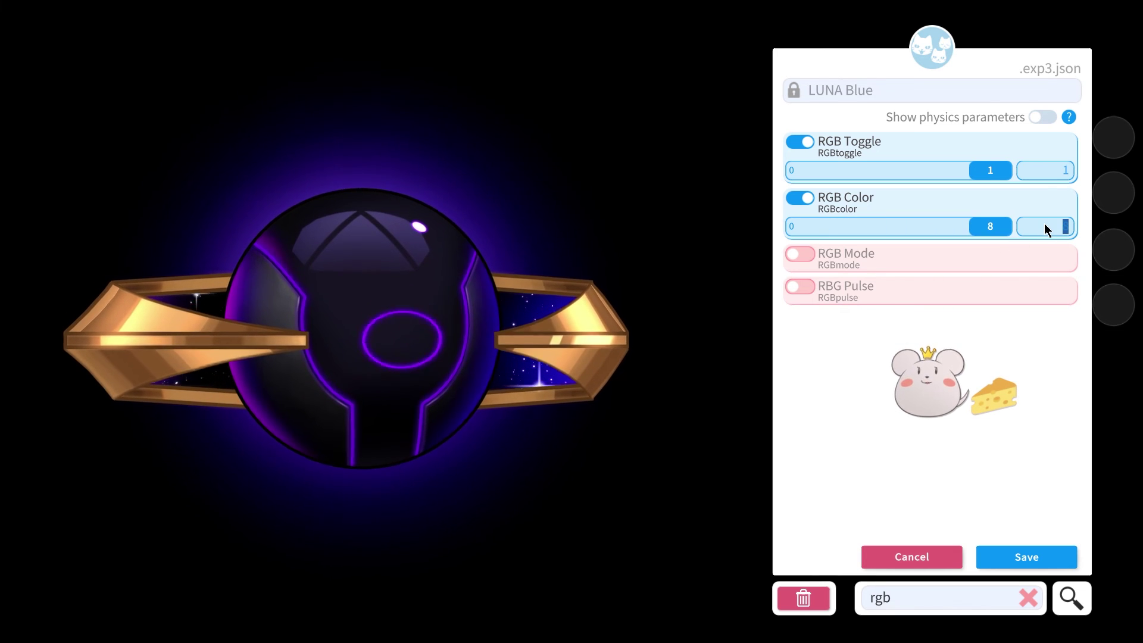
{"action": "type", "text": "7"}
{"action": "left_click", "coordinate": [1052, 168]}
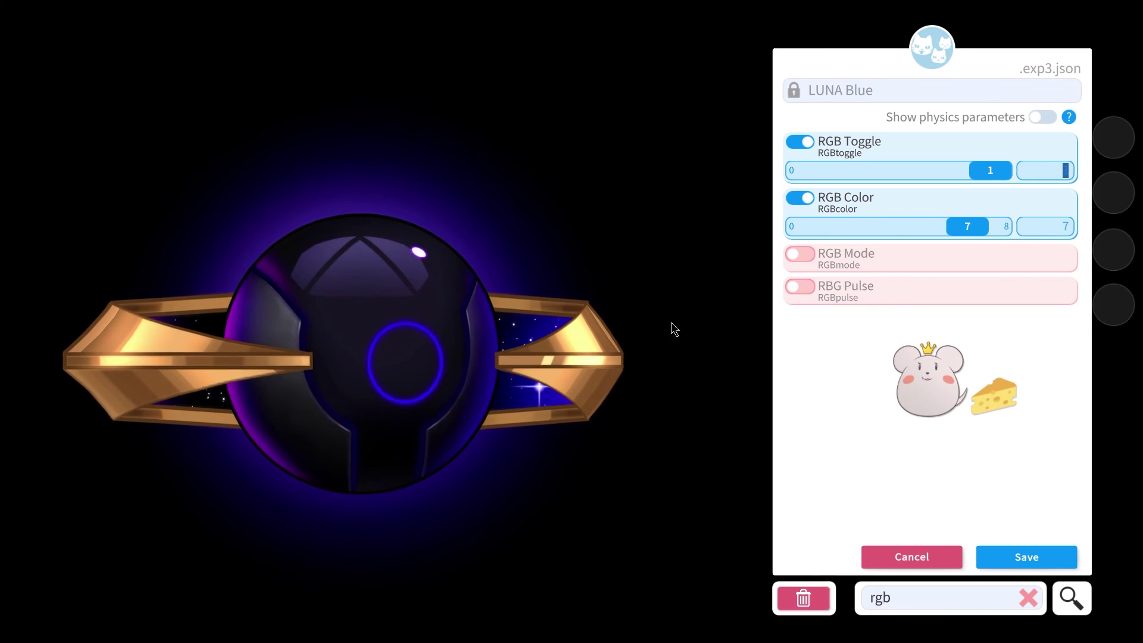
{"action": "left_click", "coordinate": [1025, 558]}
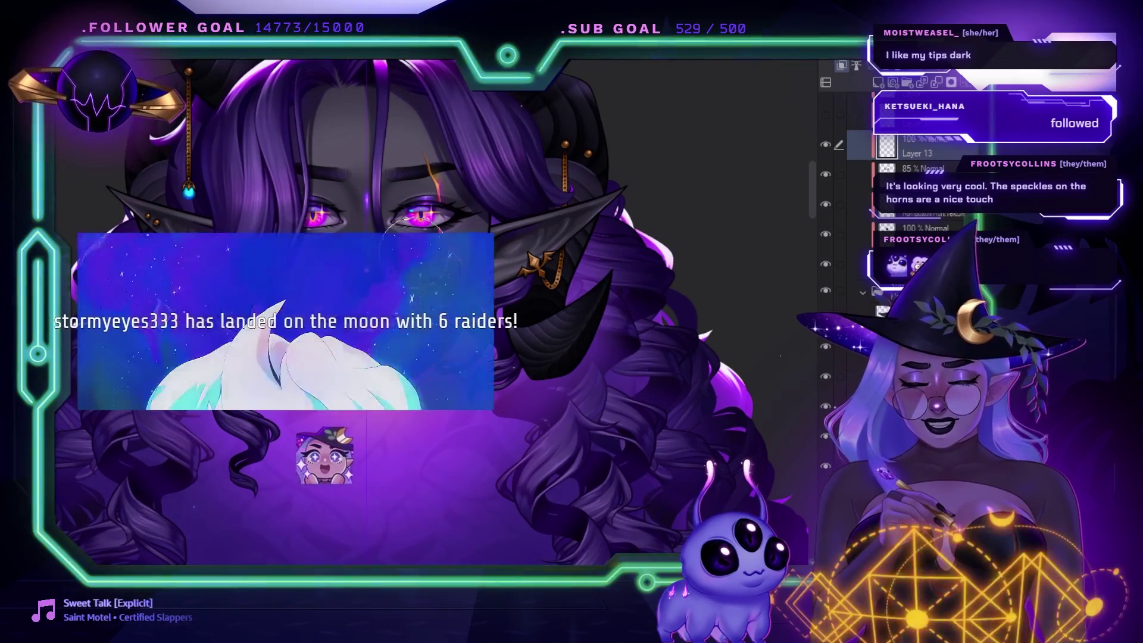
{"action": "scroll", "coordinate": [414, 253], "scroll_direction": "up", "scroll_amount": 2}
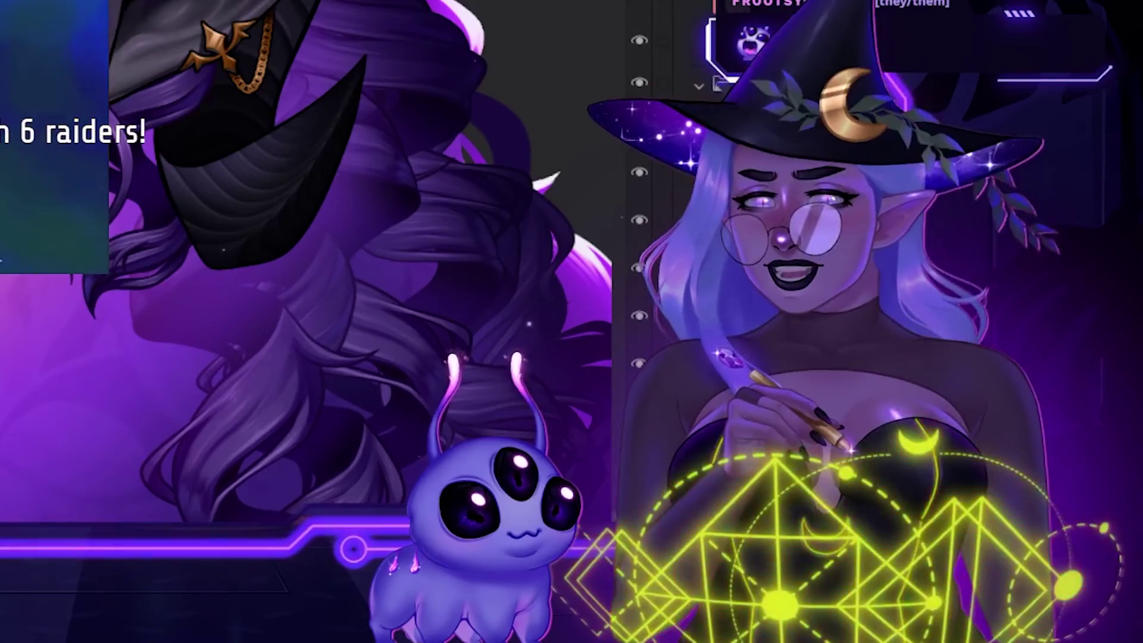